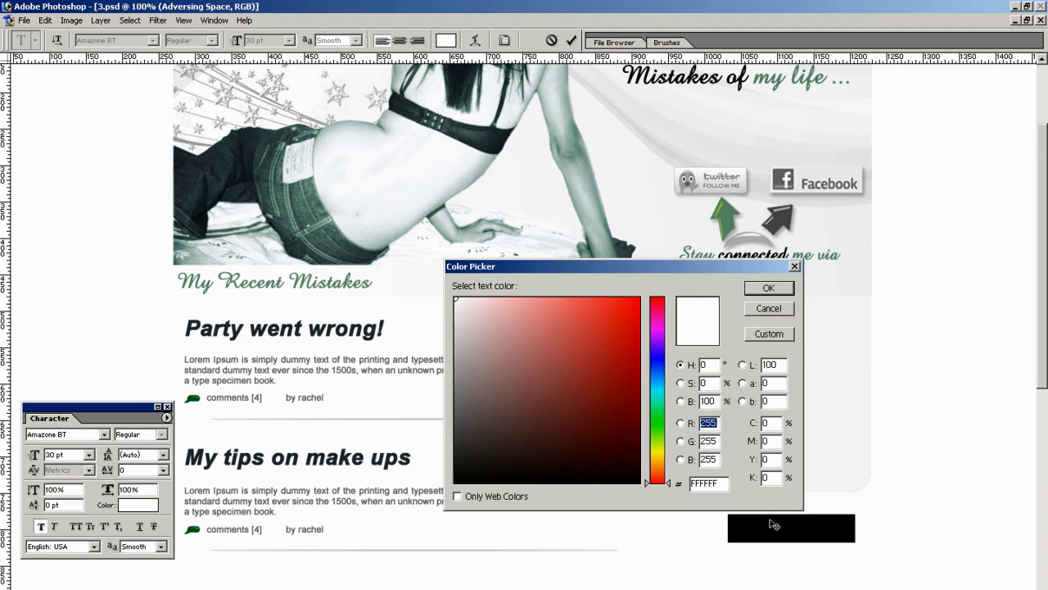
- Set the "perivious blogs" text colour to dark grey with RGB 102, 102, 102 and commit the text
drag(456, 393, 456, 421)
key(Tab)
key(Tab)
key(Tab)
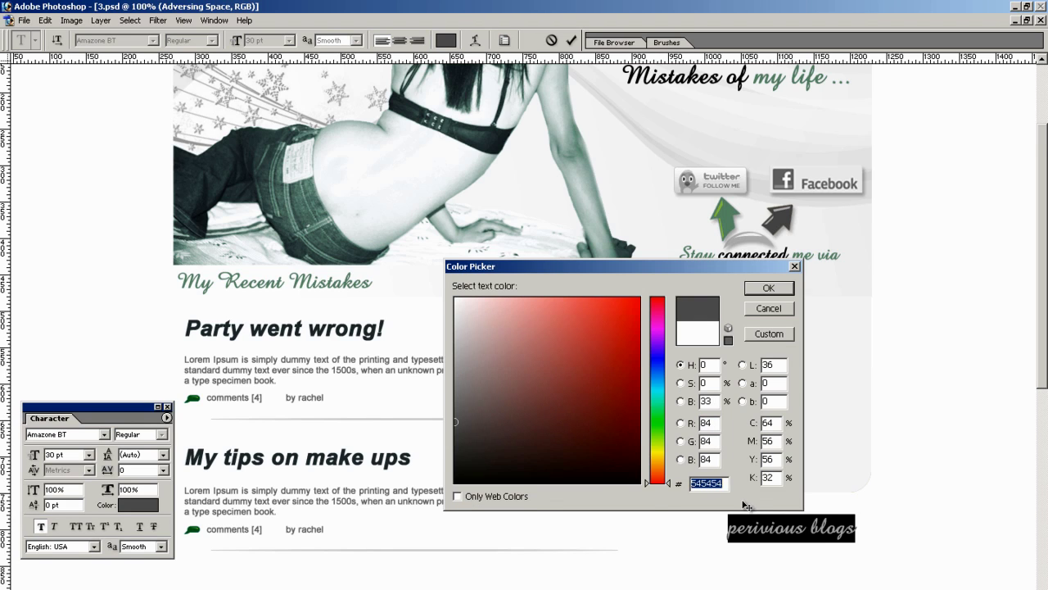
text(666696)
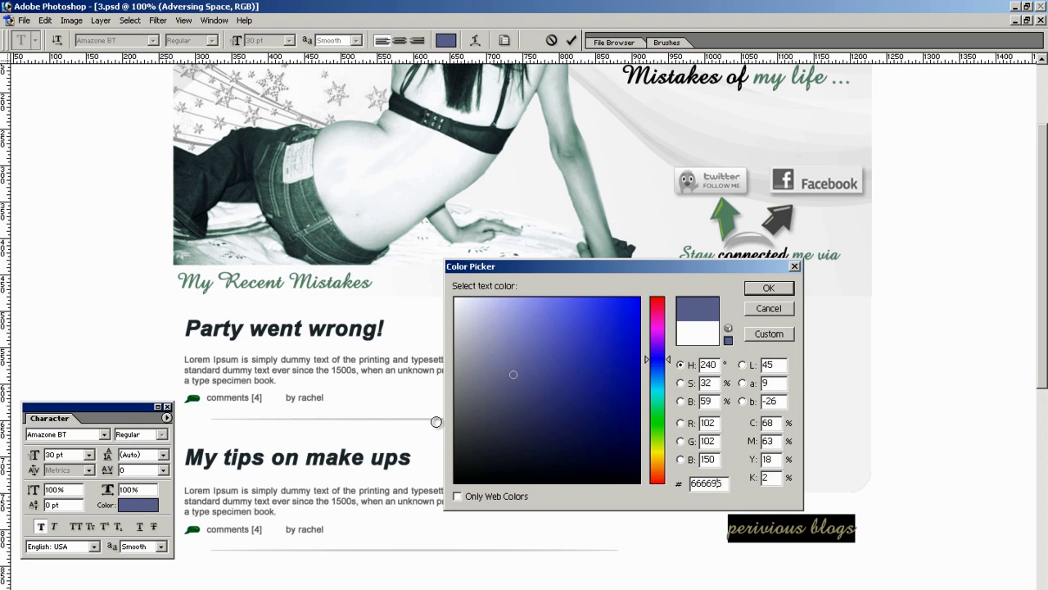
key(Left)
key(BackSpace)
click(691, 482)
key(Delete)
text(6)
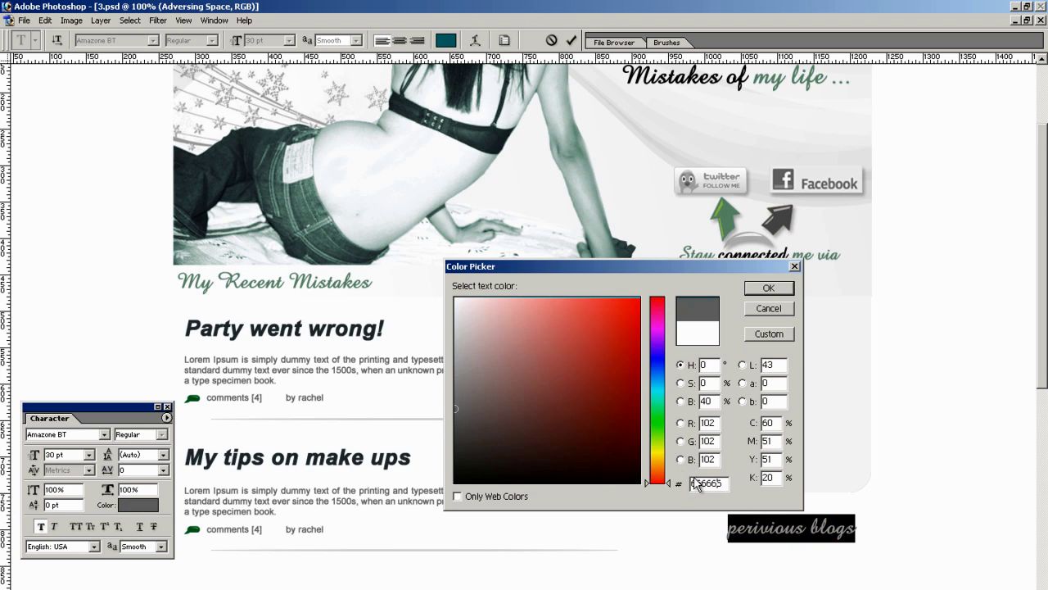
key(Return)
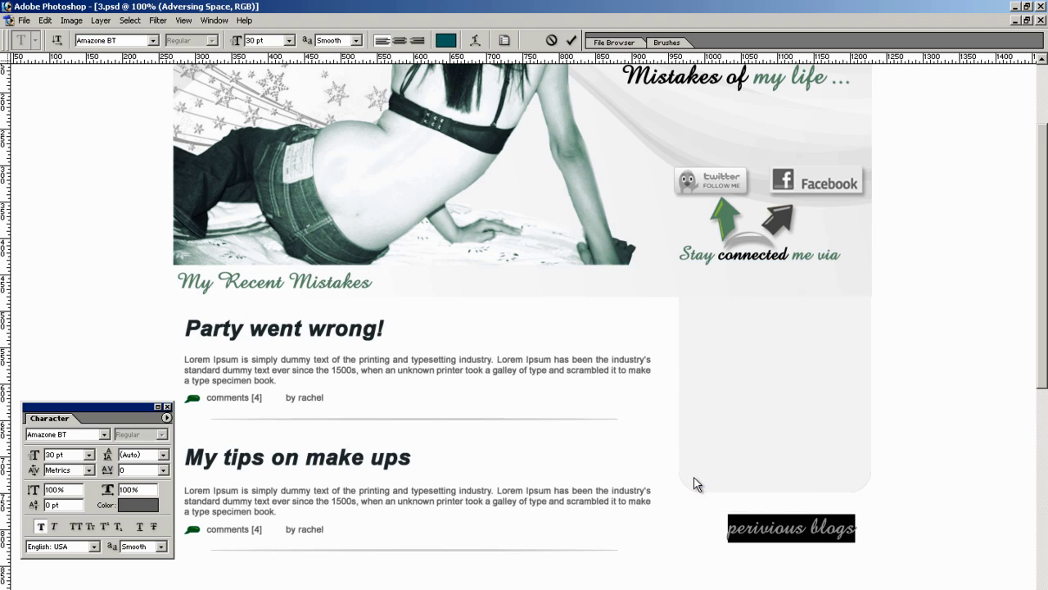
key(ctrl+Return)
- Move the "perivious blogs" text into the upper part of the grey sidebar panel and nudge it into place
key(v)
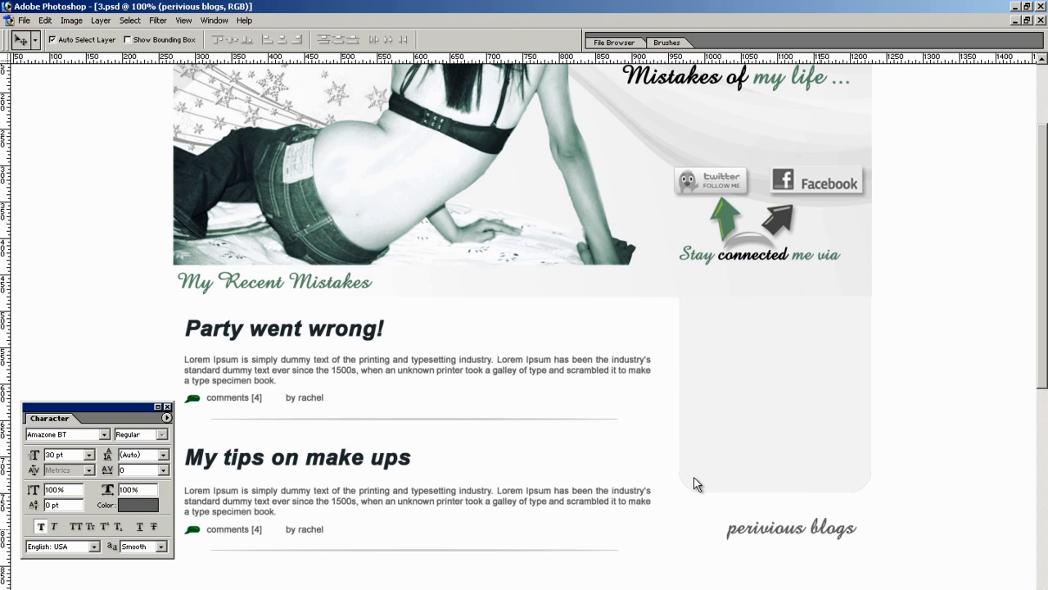
drag(791, 529, 765, 311)
key(Down)
key(Down)
key(Down)
key(Down)
key(Down)
key(Down)
key(Down)
key(Down)
key(Left)
key(Left)
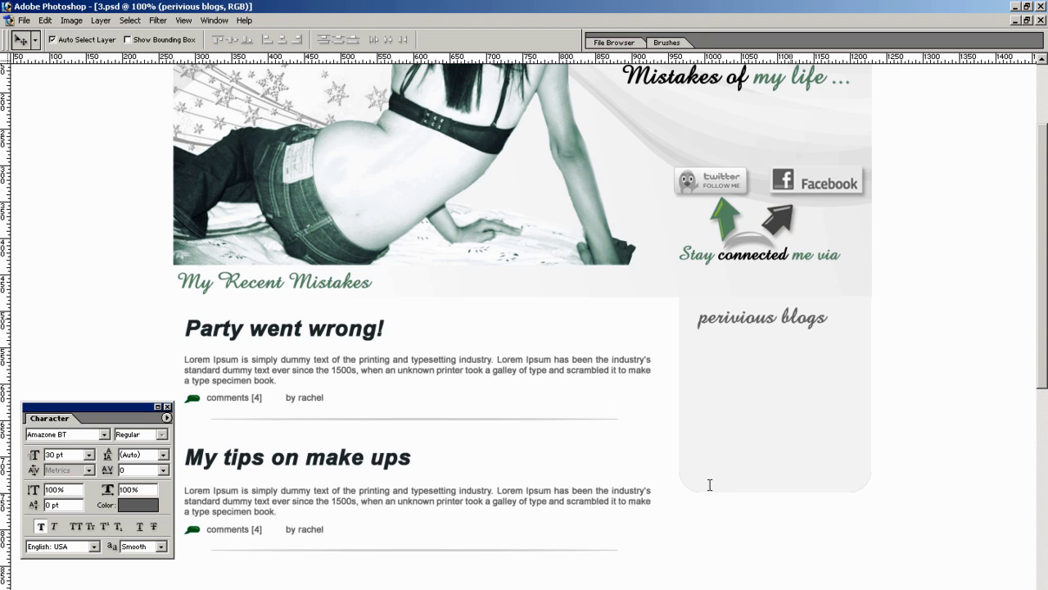
- Capitalise both words of the sidebar heading so it reads "Perivious Blogs"
scroll(768, 290, up, 3)
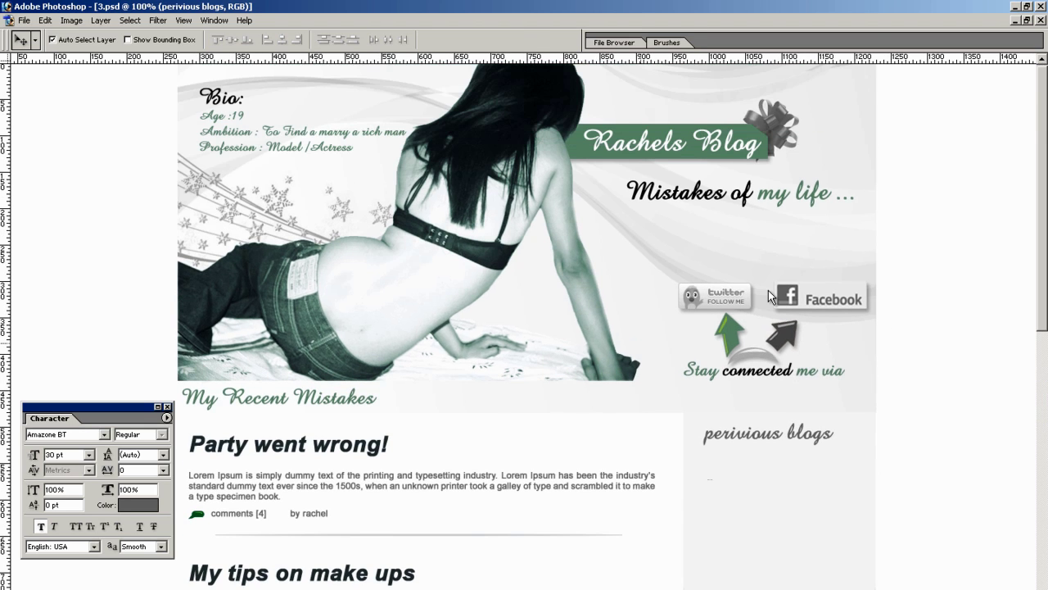
scroll(768, 290, down, 1)
key(Tab)
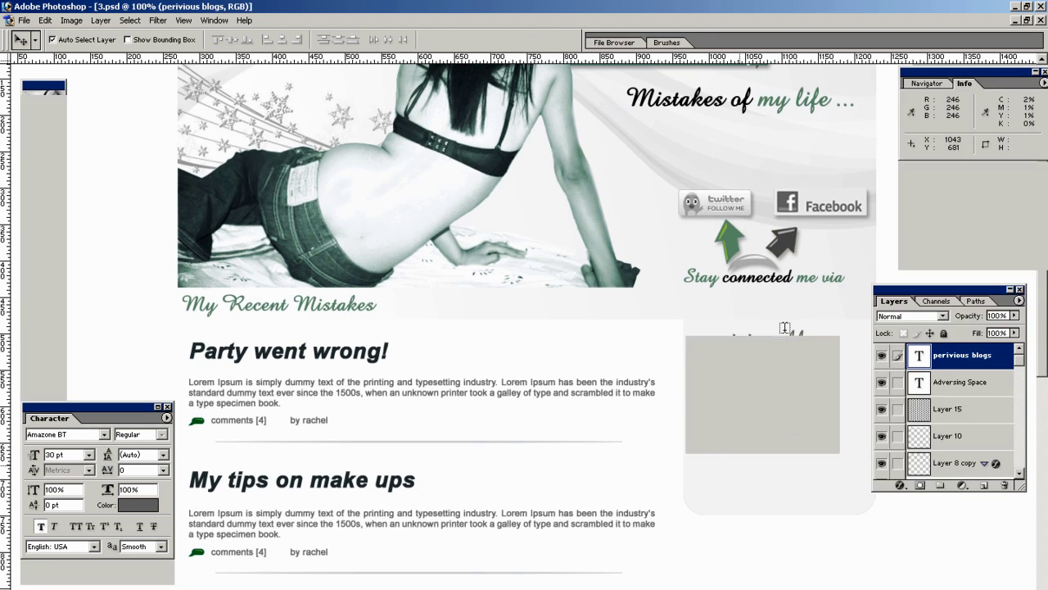
key(Tab)
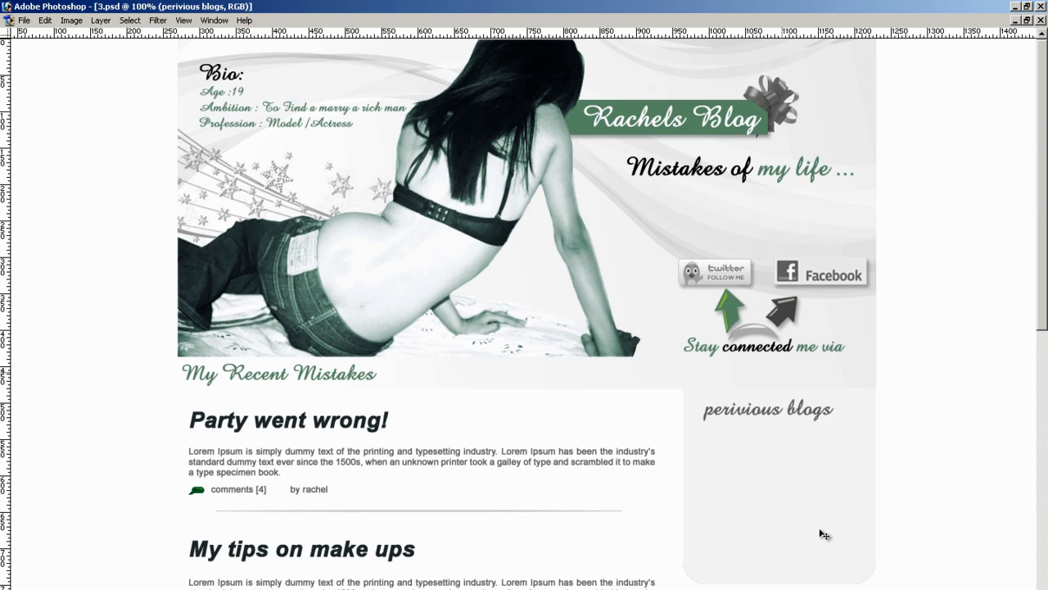
key(shift+Right)
text(P)
key(ctrl+Right)
key(shift+Right)
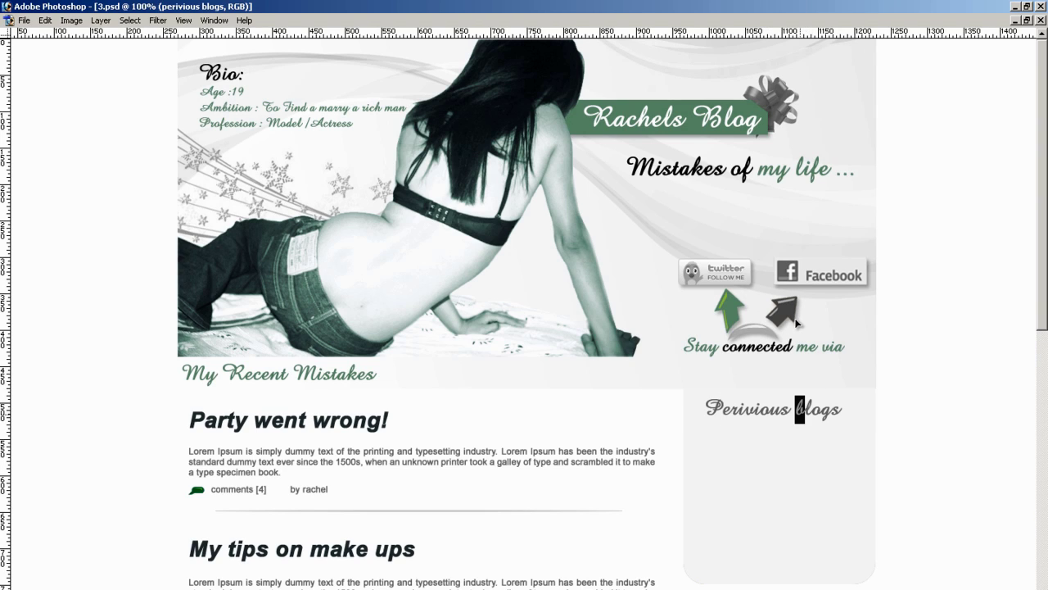
text(B)
key(ctrl+Return)
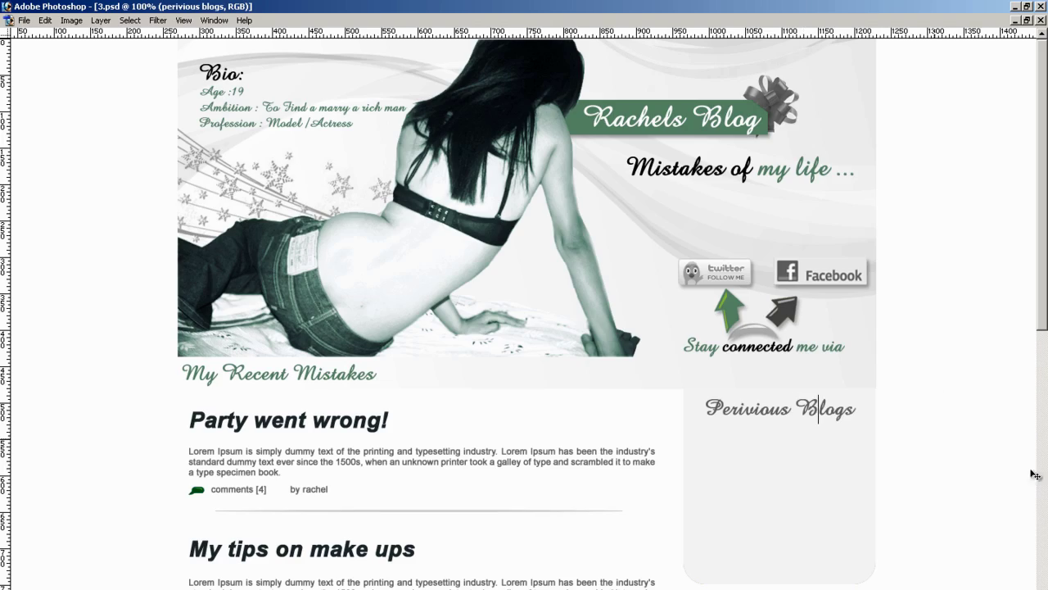
- Open the blending options of Layer 13, the sidebar panel, and enable Drop Shadow
key(Tab)
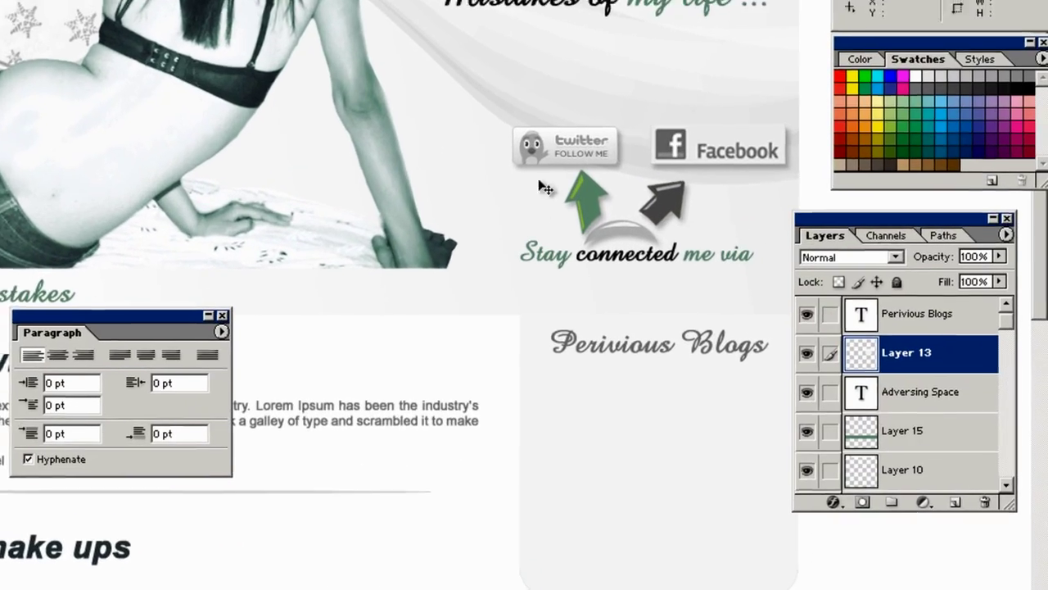
key(Down)
key(Down)
key(Down)
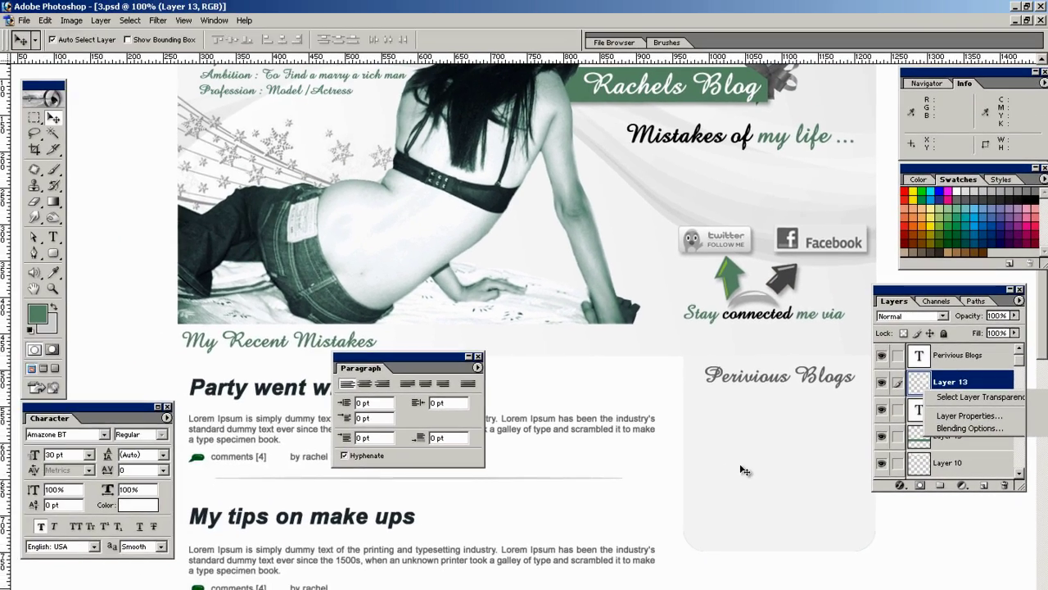
key(Return)
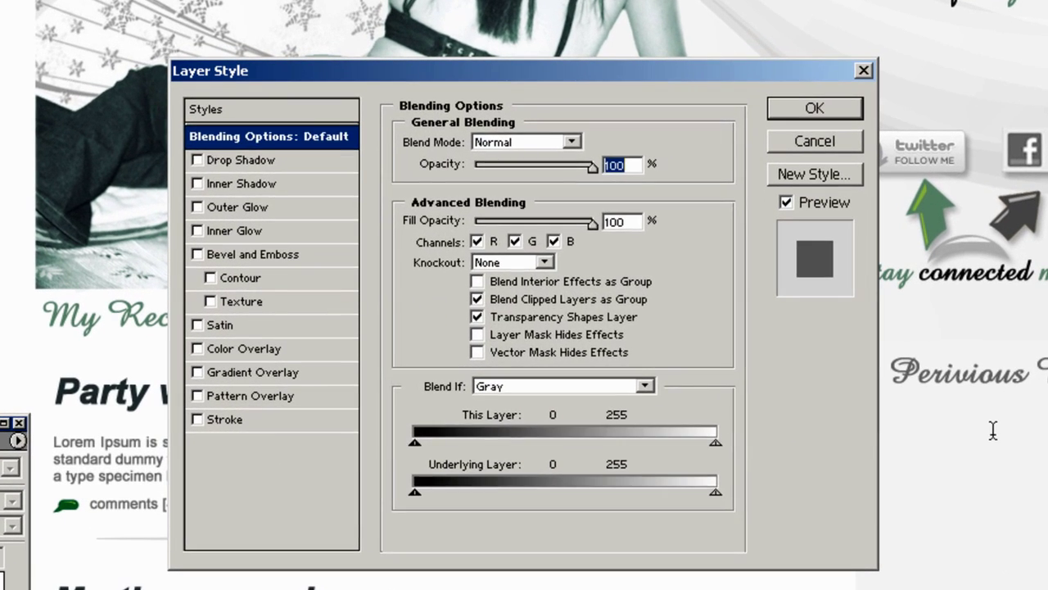
key(ctrl+1)
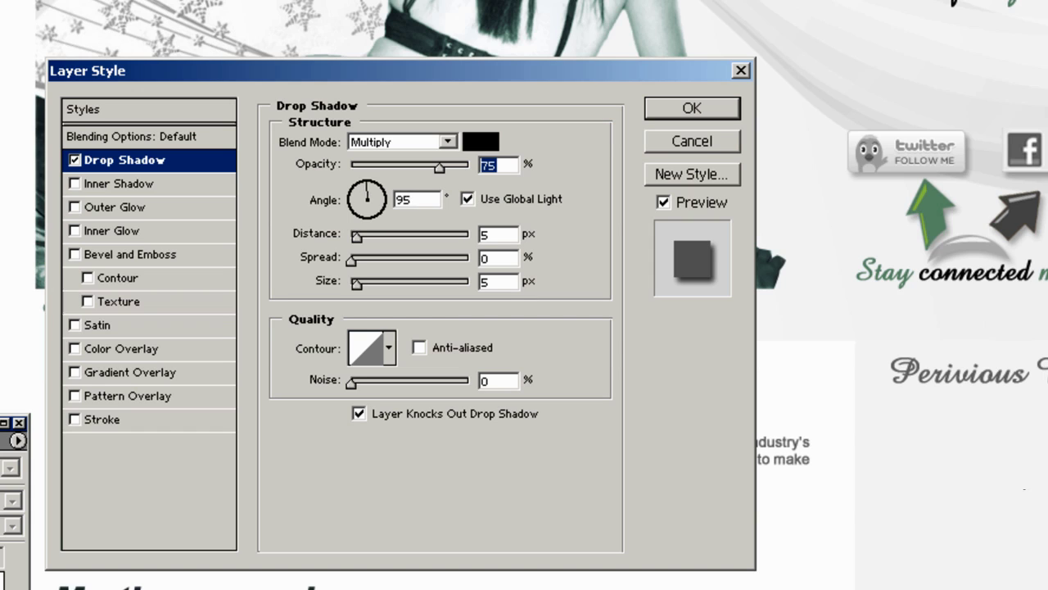
- Give the panel's drop shadow a 27° angle, 15% opacity, 14% spread and 6% noise, and apply it
drag(384, 195, 380, 187)
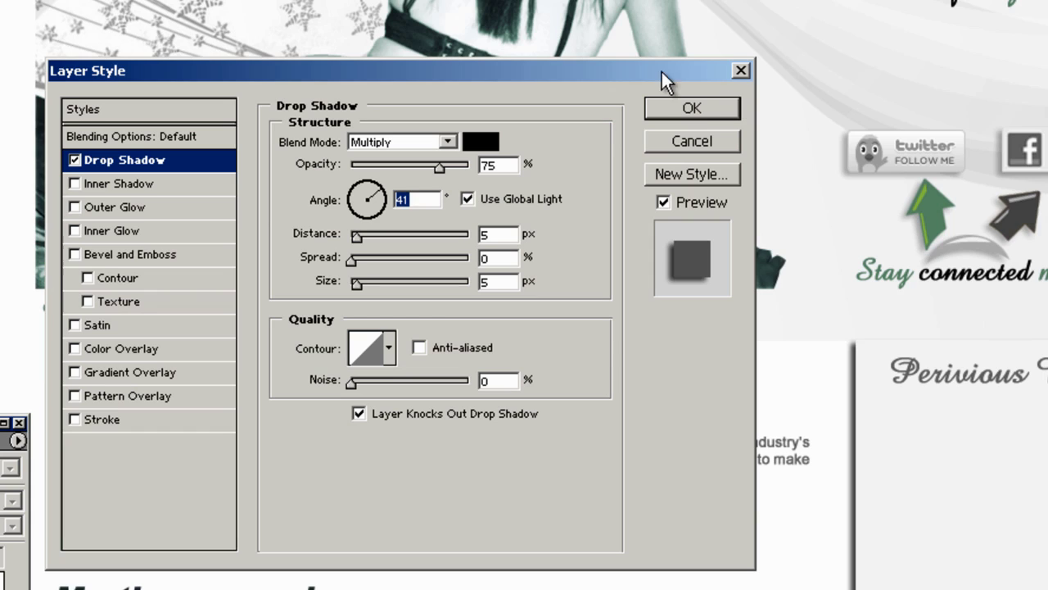
text(24)
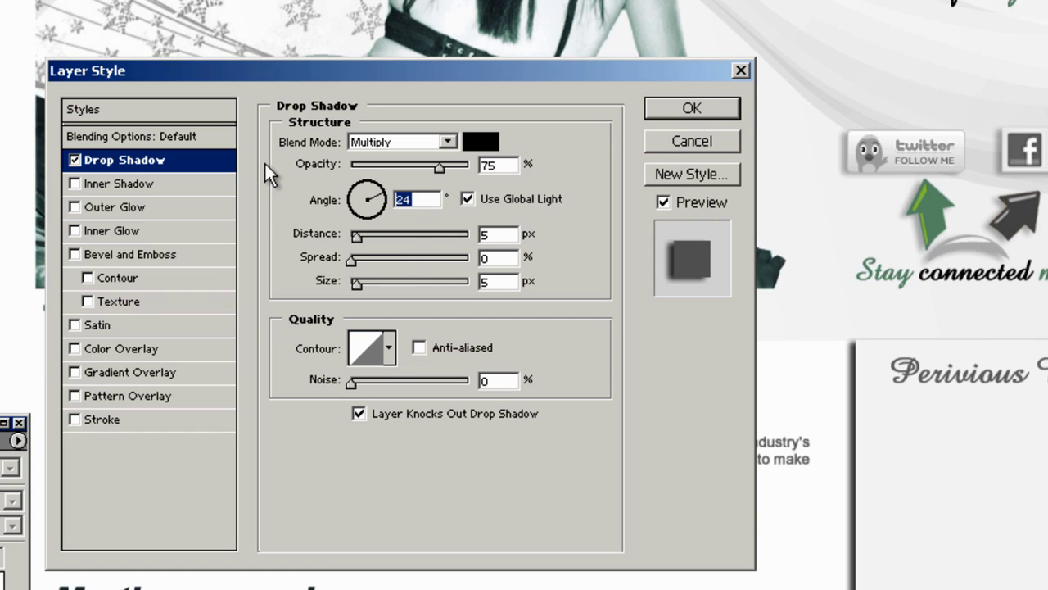
text(35)
text(27)
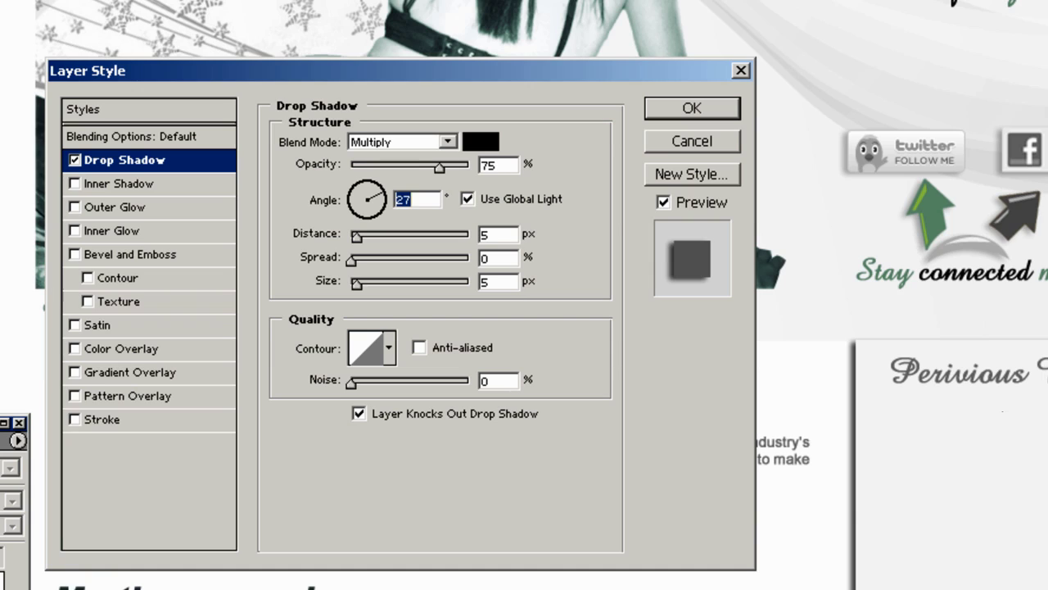
drag(440, 168, 369, 168)
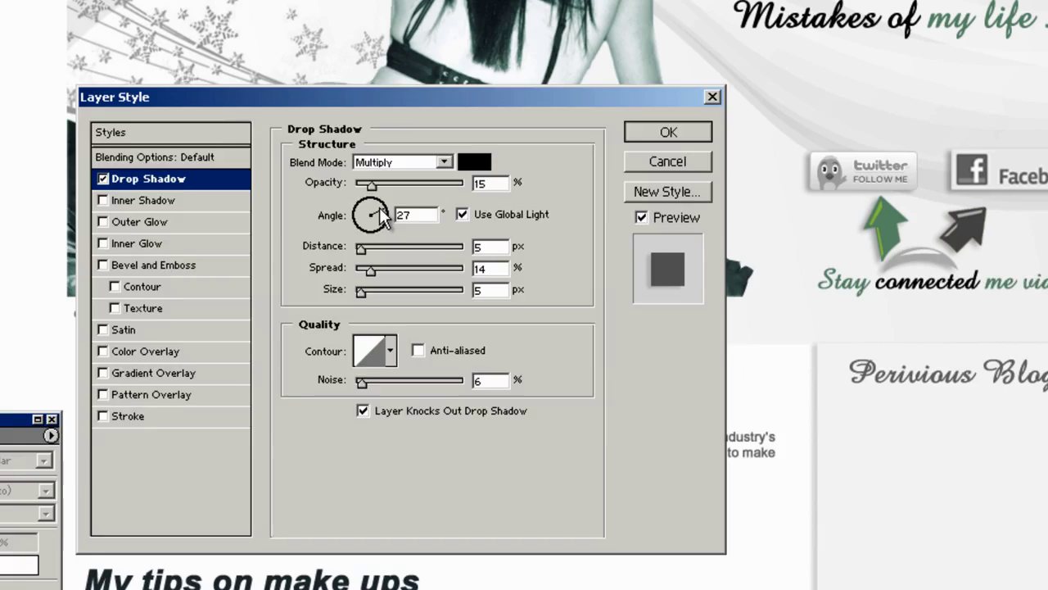
key(Return)
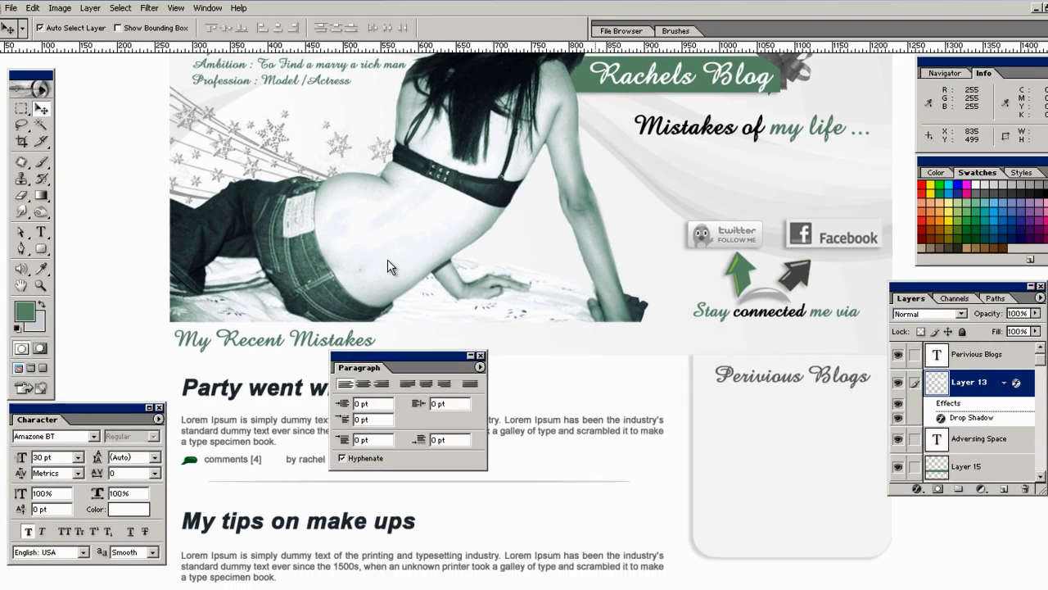
- Check the whole page layout and the sidebar panel's shadow with the palettes hidden
key(Tab)
scroll(390, 265, down, 2)
scroll(390, 265, up, 3)
scroll(391, 265, right, 1)
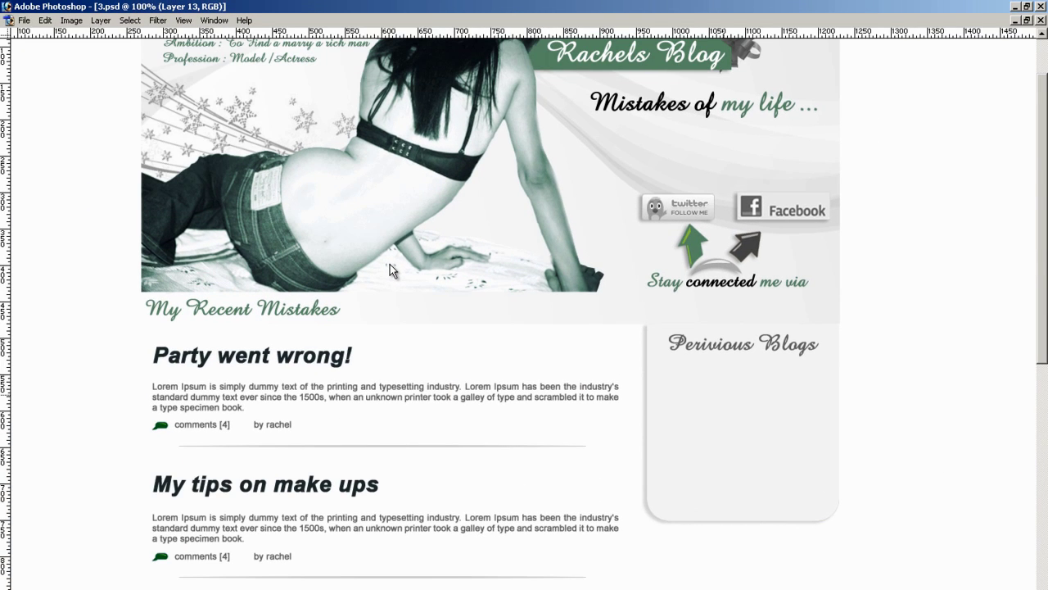
click(390, 266)
scroll(389, 265, up, 2)
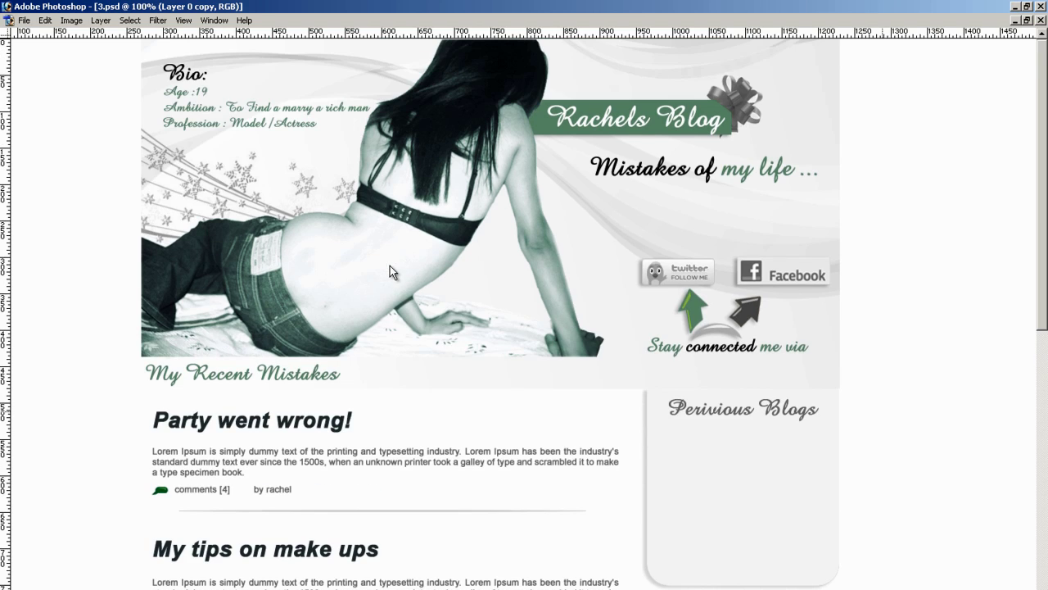
scroll(328, 252, down, 3)
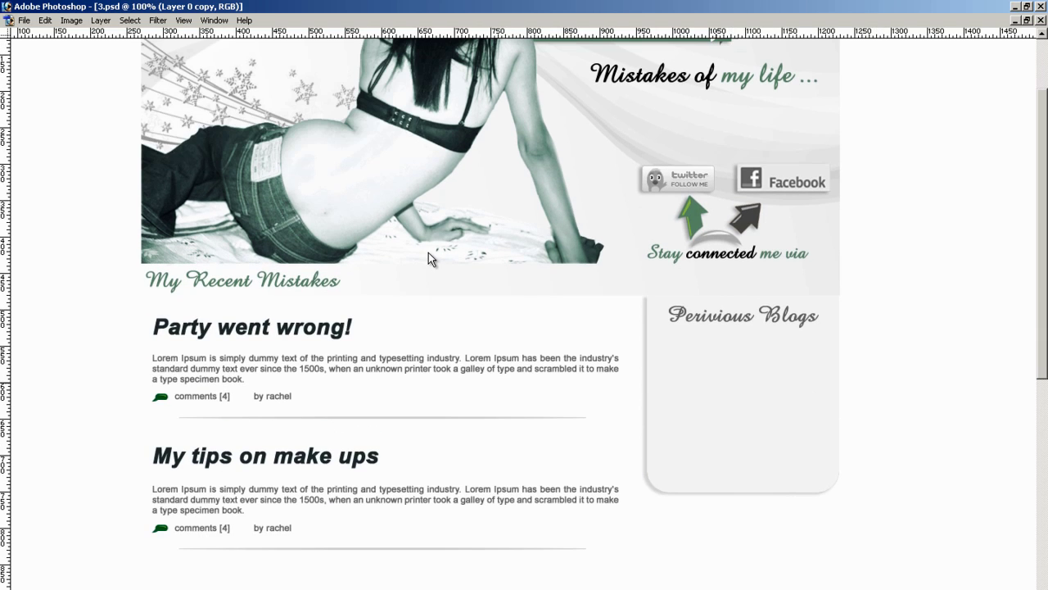
scroll(413, 254, up, 1)
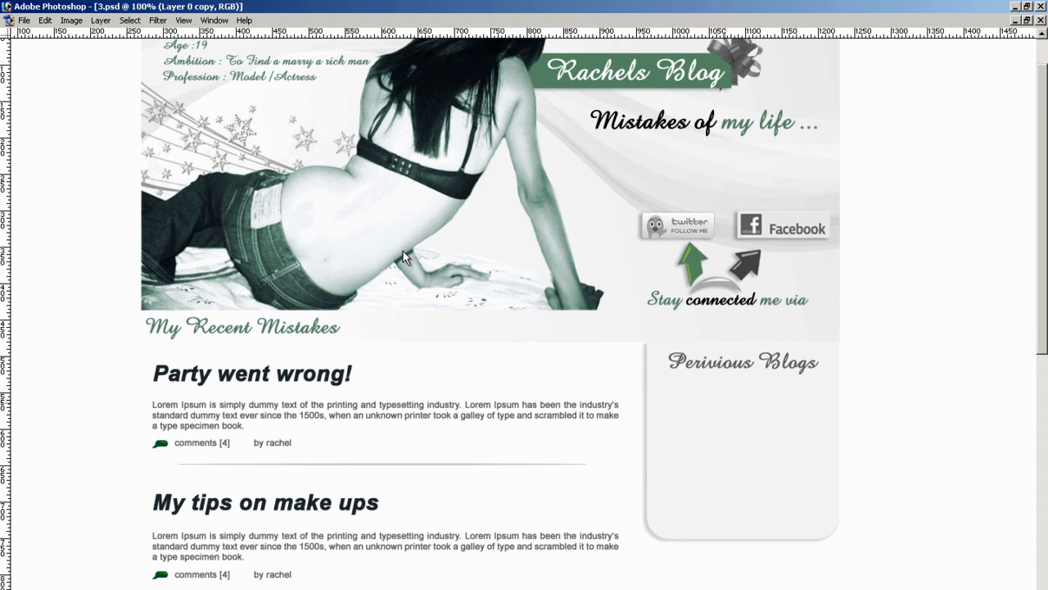
scroll(391, 255, up, 1)
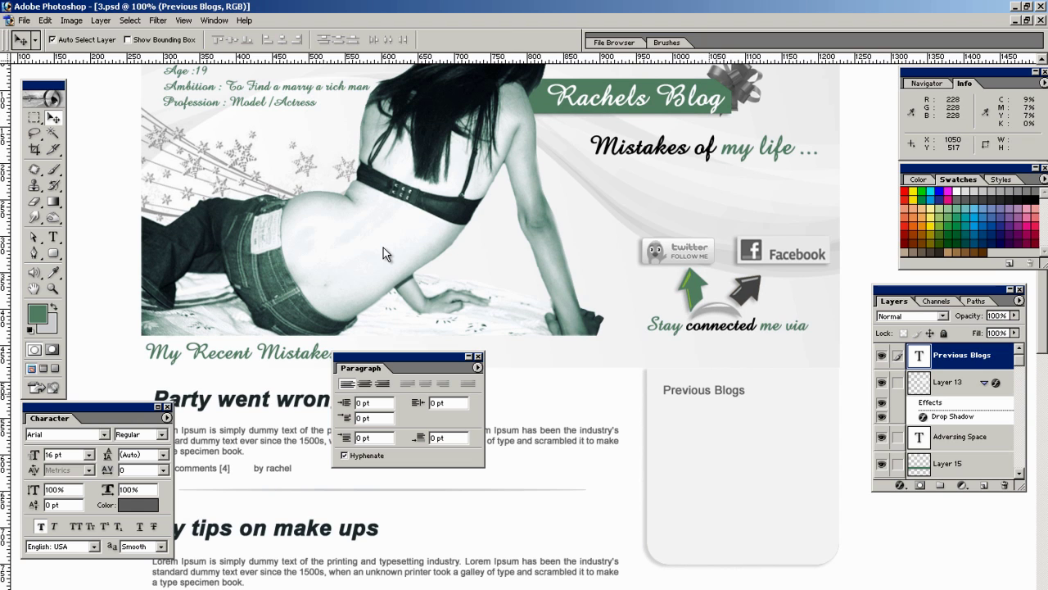
- Format the "Previous Blogs" sidebar heading in black Arial Bold Italic
key(t)
click(710, 391)
key(ctrl+a)
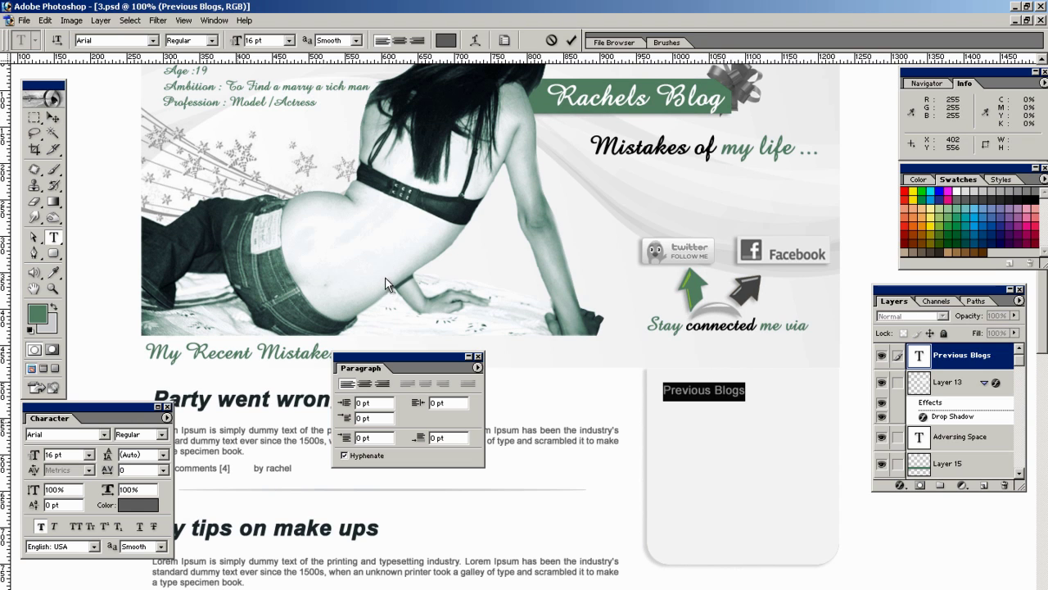
click(137, 504)
drag(477, 458, 449, 485)
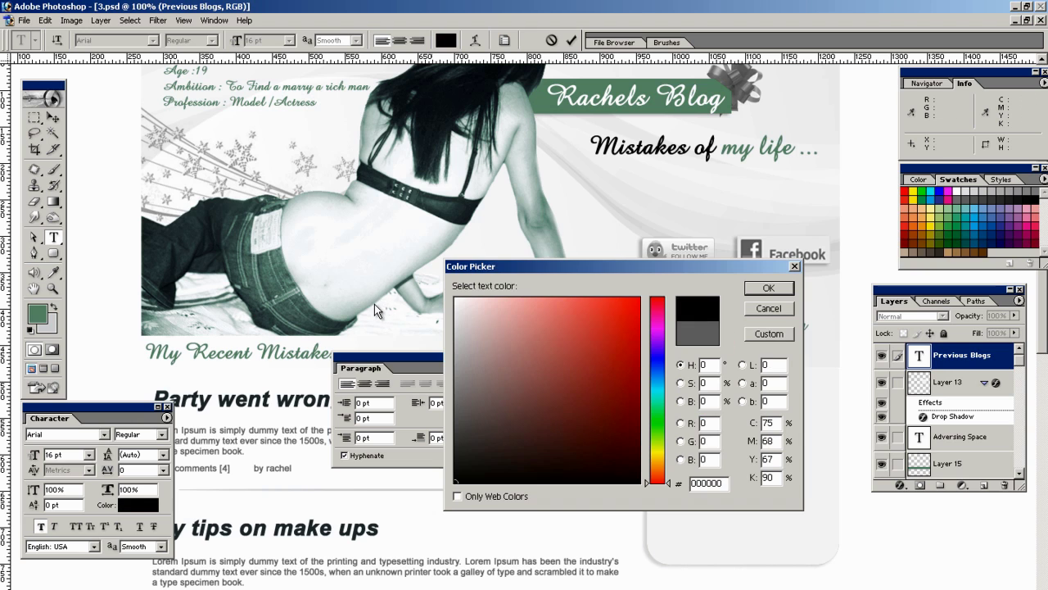
key(Return)
click(162, 434)
click(137, 481)
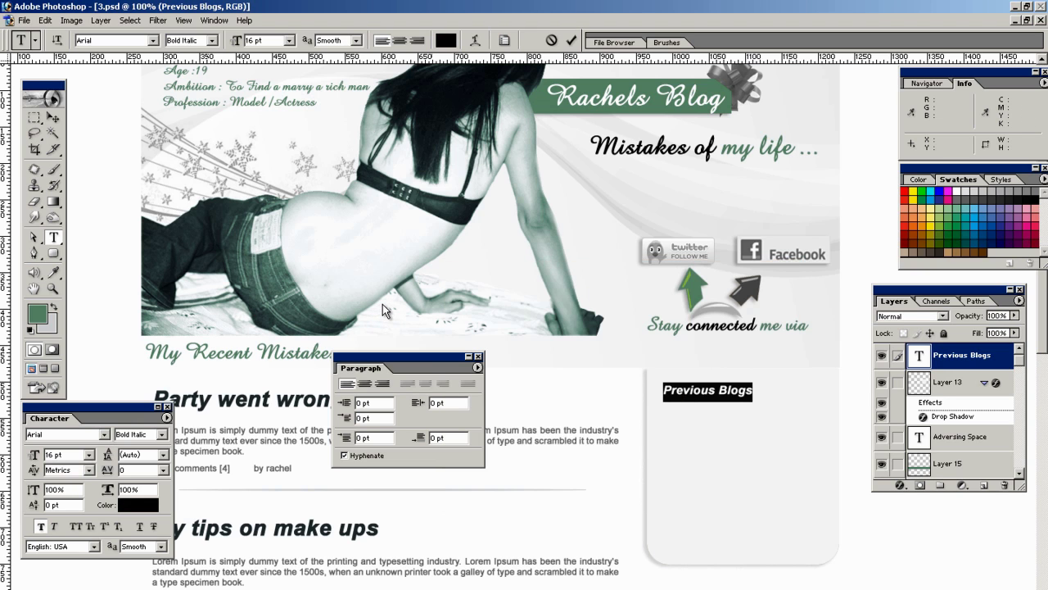
key(ctrl+Return)
- Copy the first Lorem Ipsum sentence from the "Party went wrong!" post into a new text box below the "Previous Blogs" heading
key(Tab)
scroll(423, 276, down, 2)
scroll(422, 278, up, 3)
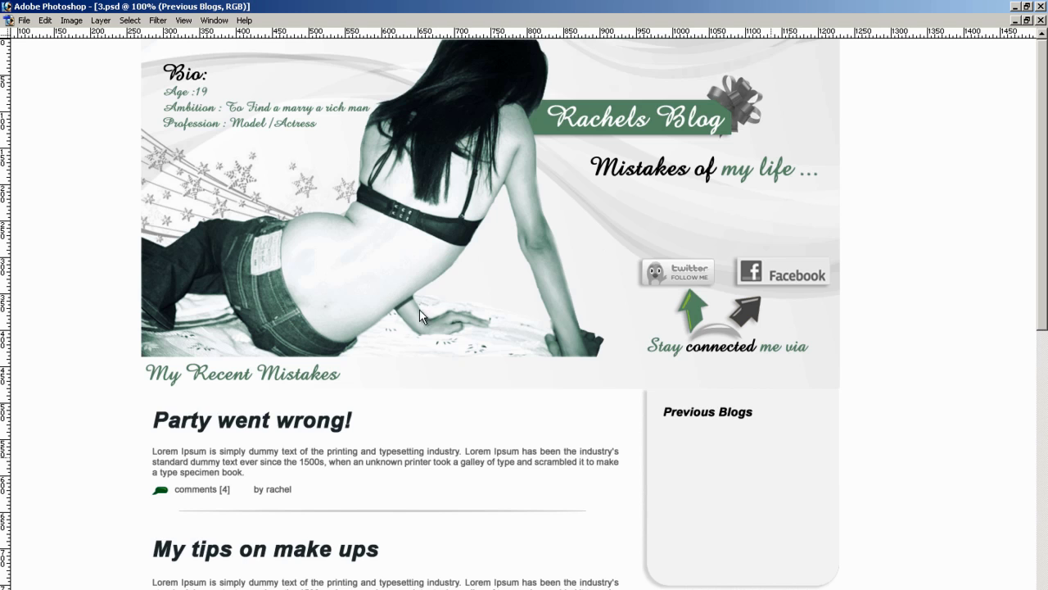
scroll(419, 309, down, 3)
drag(462, 371, 89, 371)
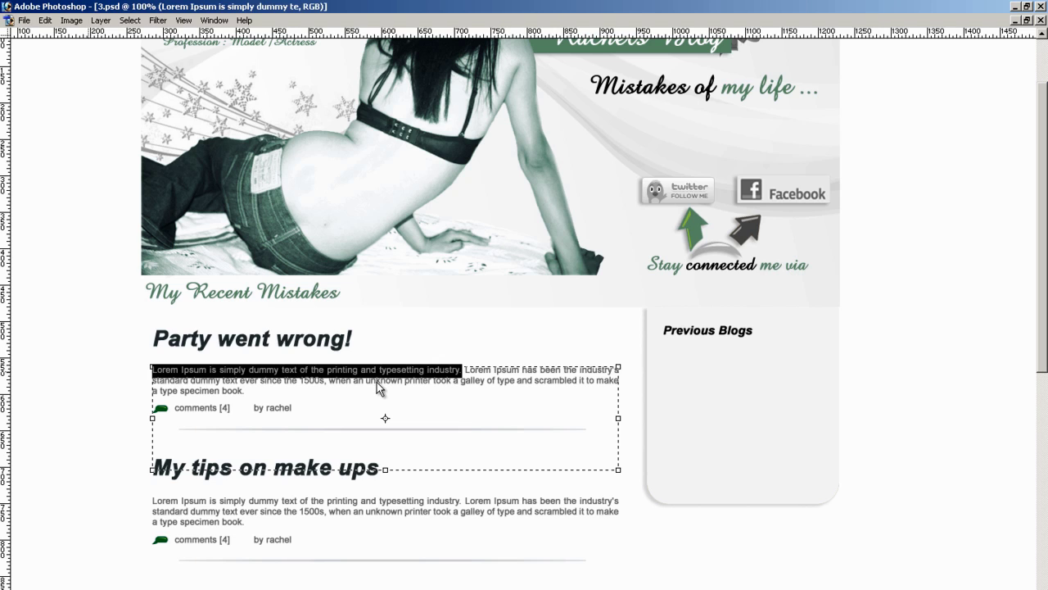
key(ctrl+Return)
key(Tab)
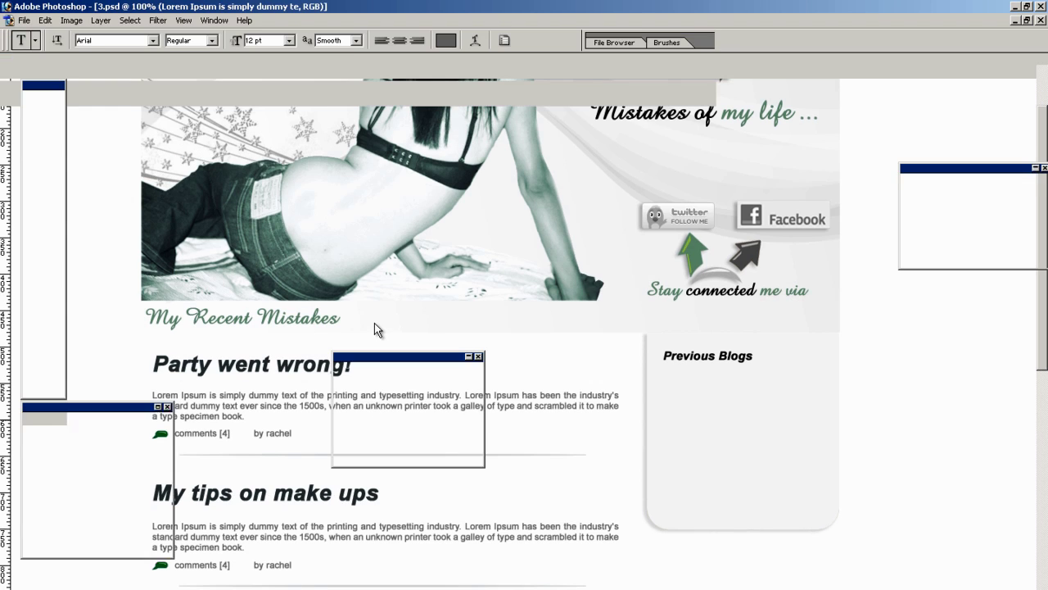
key(Tab)
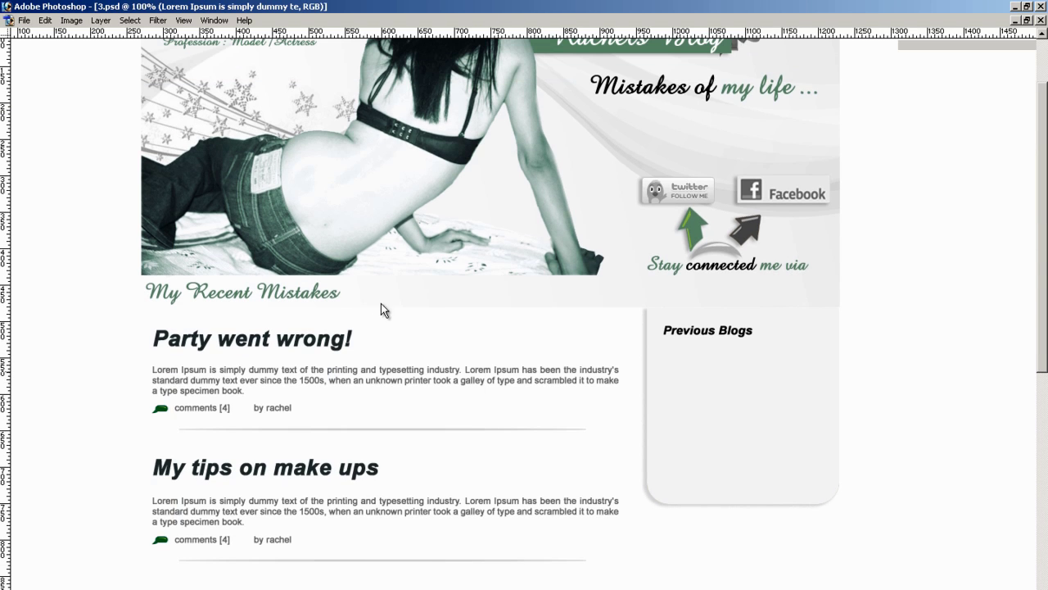
key(Tab)
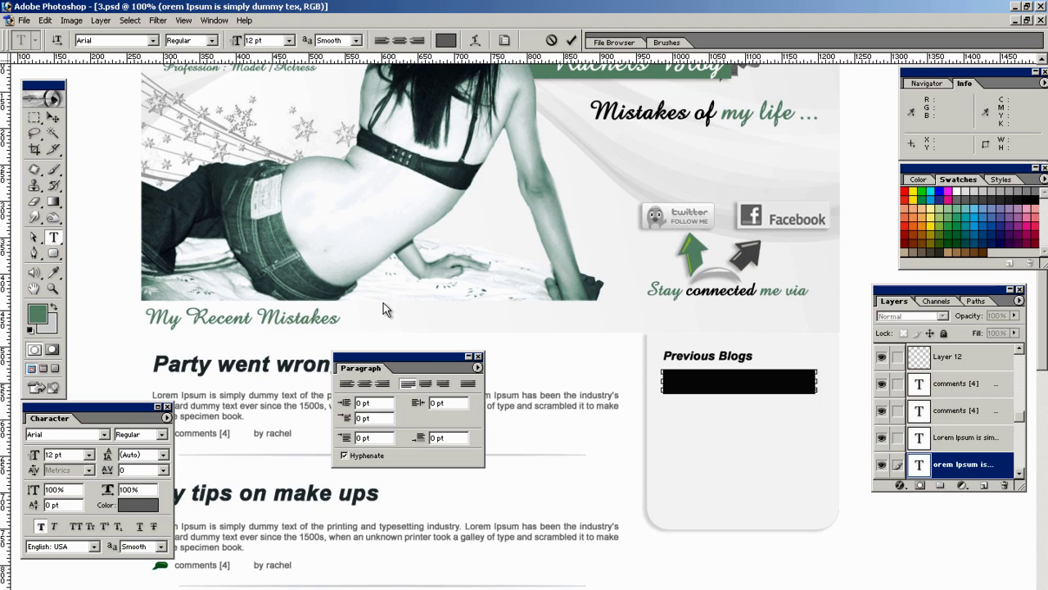
- Commit the sidebar placeholder text and raise its layer above the Adversing Space text in the layer stack
key(ctrl+bracketright)
key(ctrl+bracketright)
key(ctrl+bracketright)
key(ctrl+bracketright)
key(ctrl+bracketright)
key(ctrl+bracketright)
key(ctrl+bracketright)
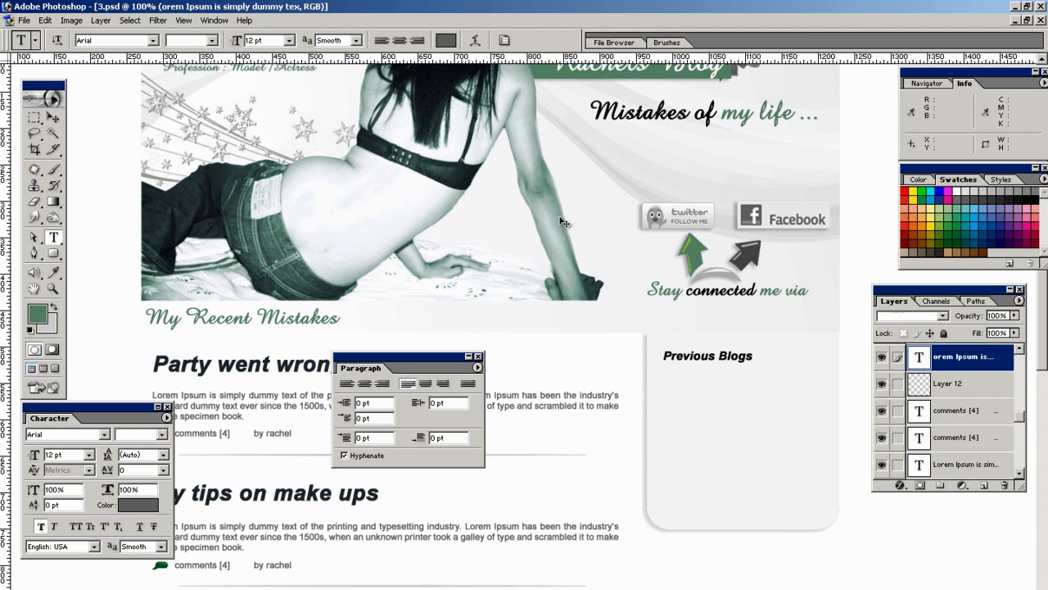
key(ctrl+bracketright)
key(ctrl+bracketright)
key(ctrl+bracketright)
key(ctrl+bracketright)
key(ctrl+bracketright)
key(ctrl+bracketright)
key(ctrl+bracketright)
key(ctrl+bracketright)
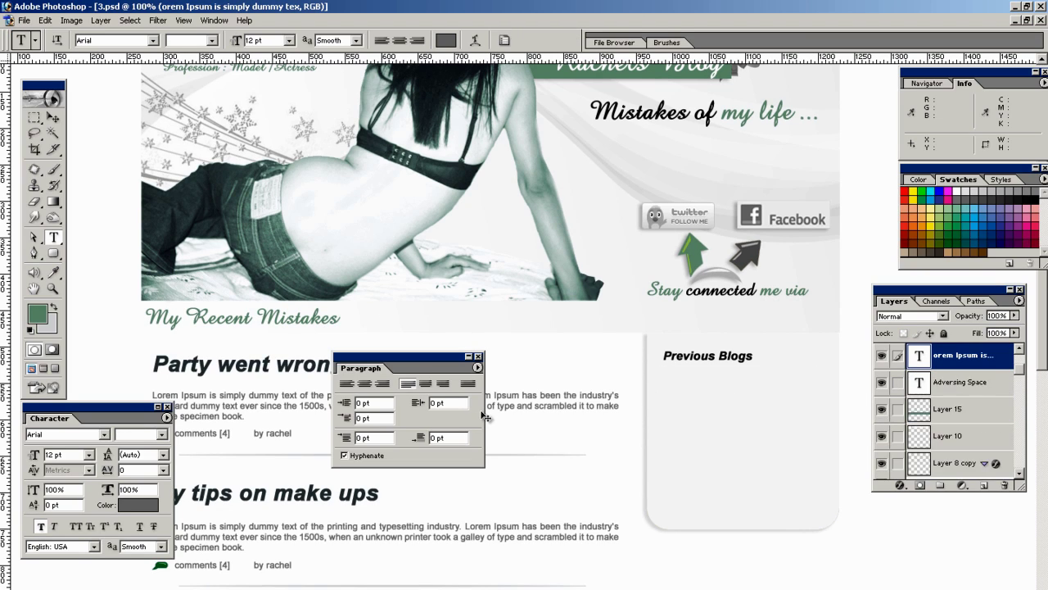
- Correct the start of the sidebar placeholder text so that it reads "Lorem Ipsum"
key(Tab)
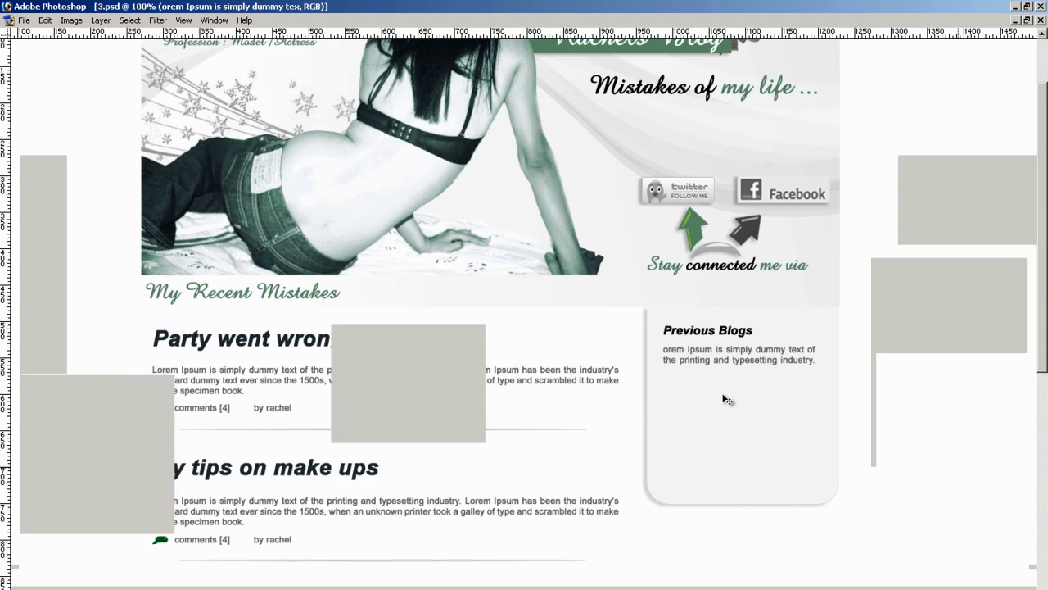
scroll(726, 399, up, 2)
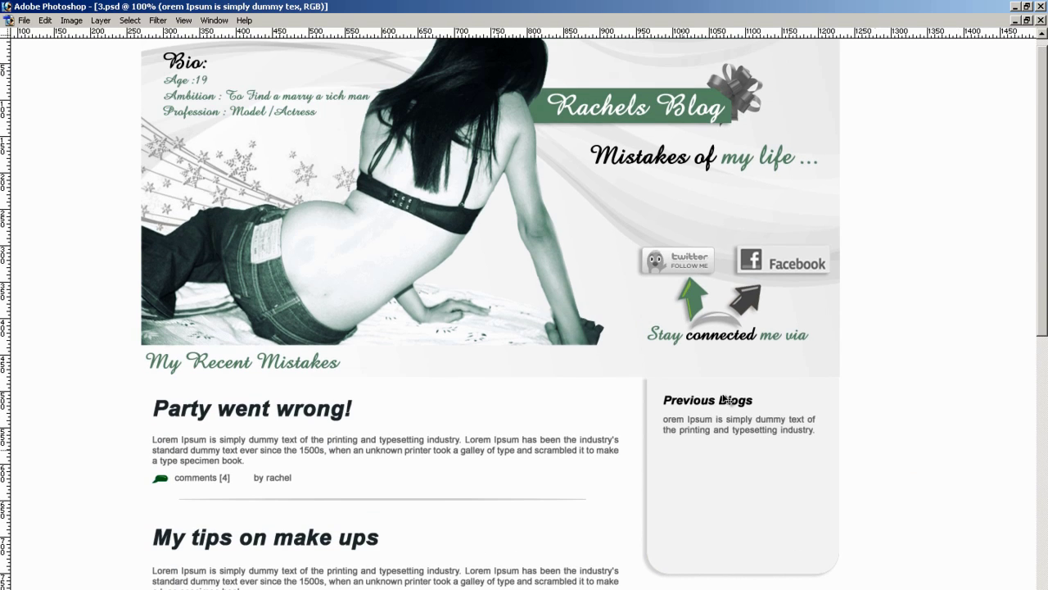
key(ctrl+t)
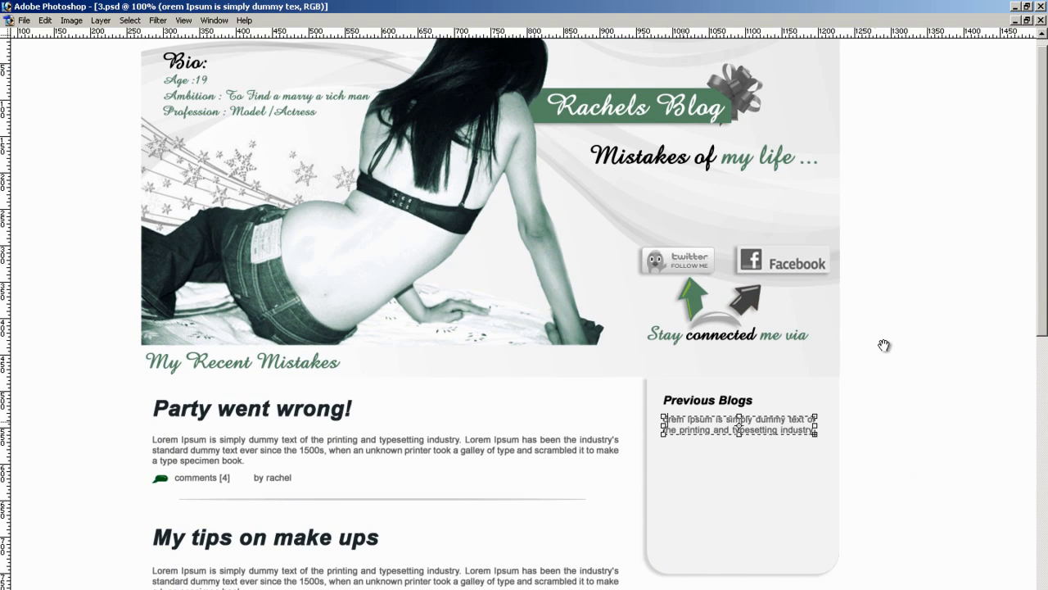
key(Return)
scroll(643, 466, down, 1)
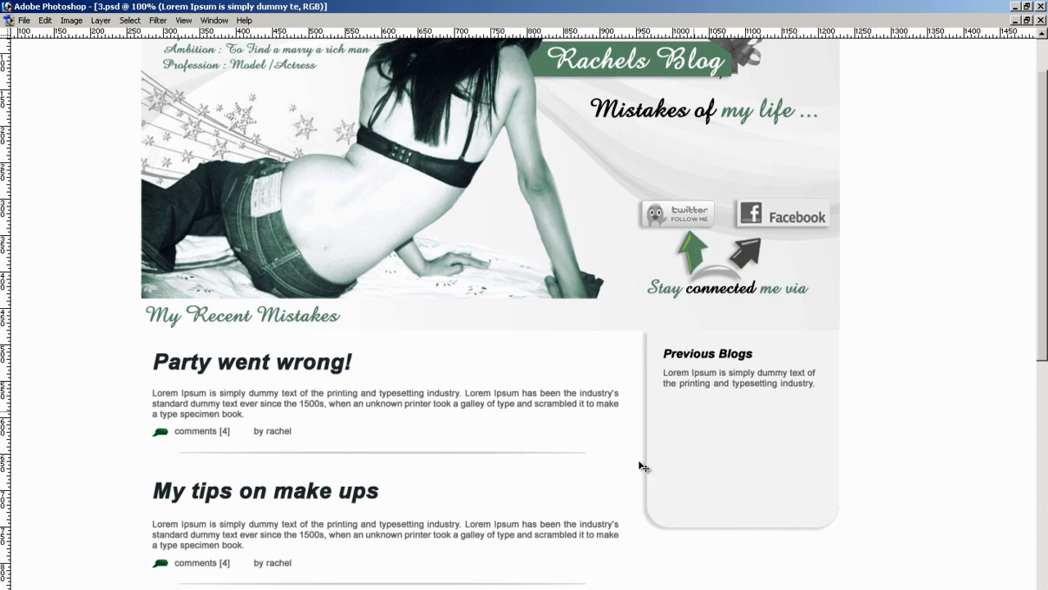
- Duplicate the sidebar placeholder paragraph and place the copy 40 px below the original
scroll(731, 460, down, 1)
scroll(730, 460, up, 1)
scroll(712, 352, down, 1)
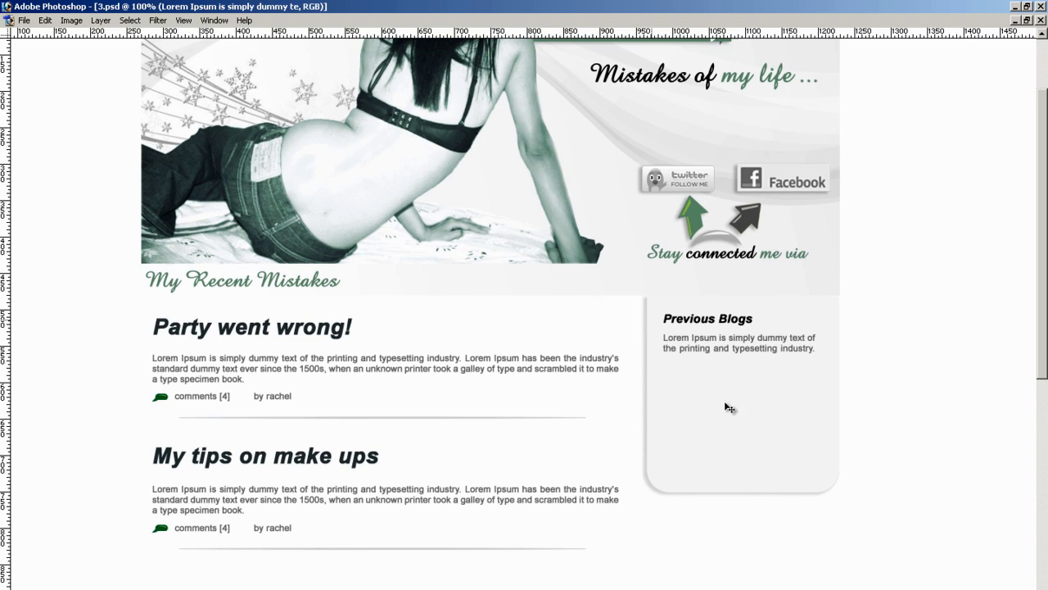
drag(582, 297, 913, 488)
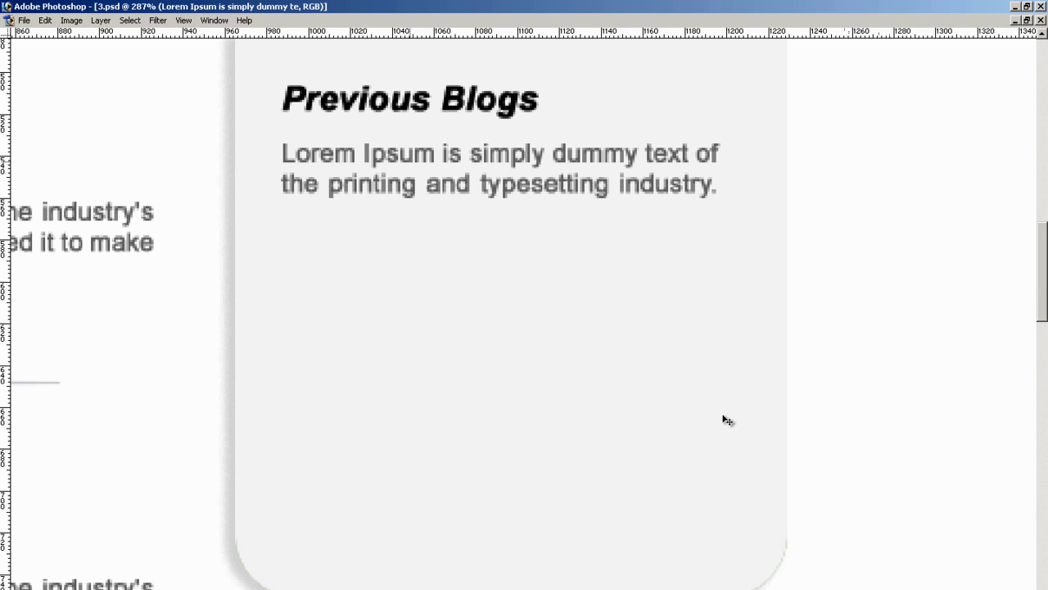
right_click(412, 163)
click(421, 170)
key(ctrl+j)
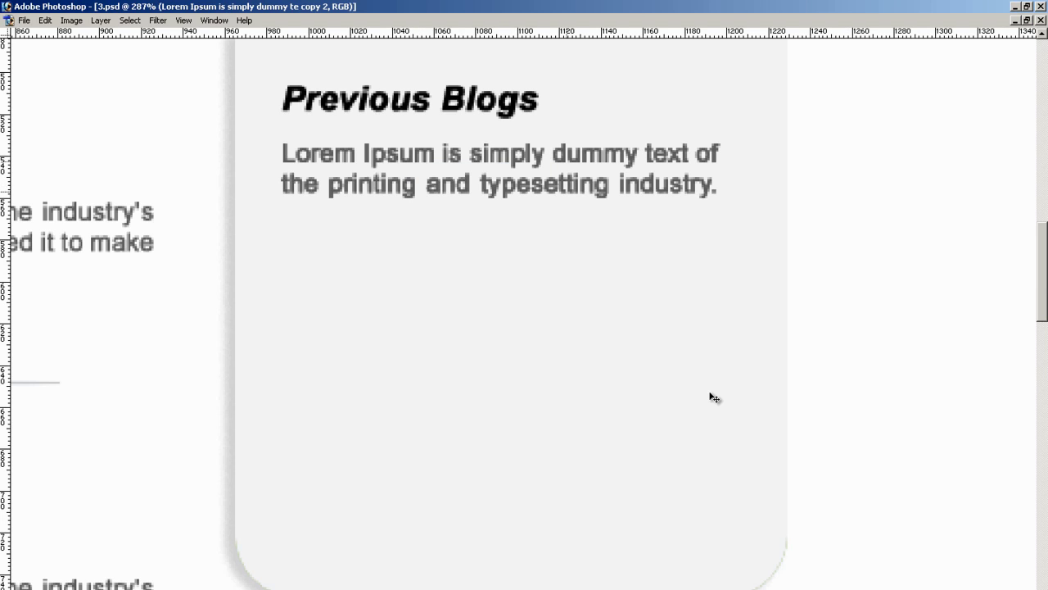
key(ctrl+shift+Down)
key(ctrl+shift+Down)
key(ctrl+shift+Down)
key(ctrl+shift+Down)
key(ctrl+shift+Up)
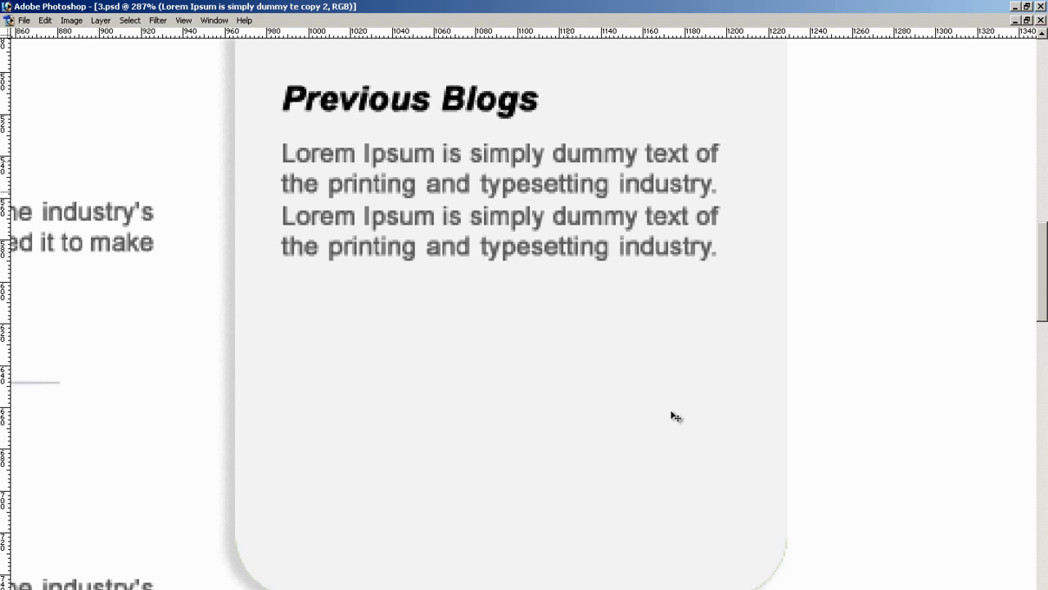
key(ctrl+shift+Down)
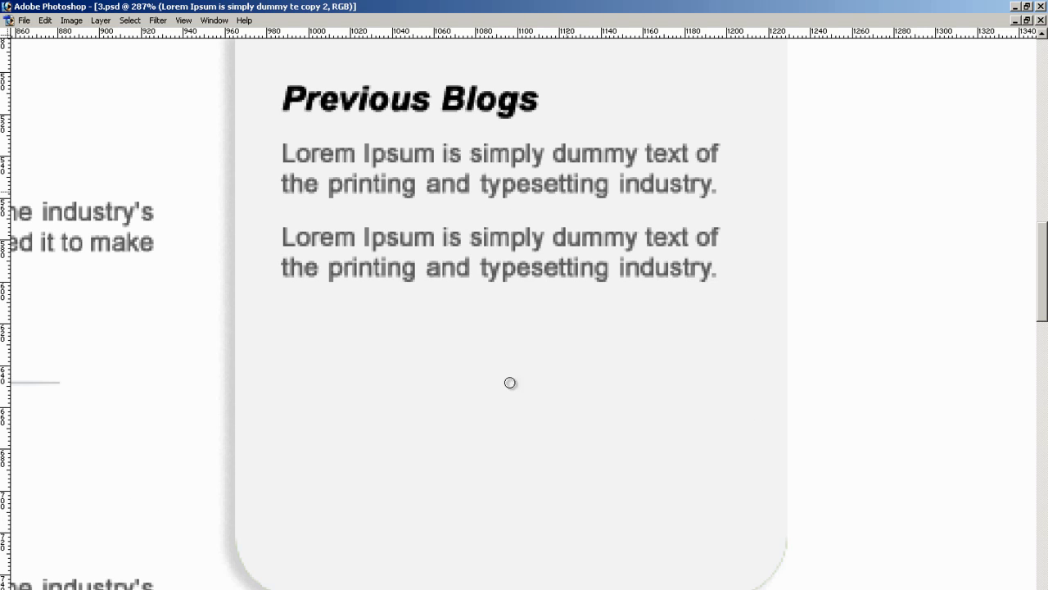
- Make a third copy of the placeholder paragraph and place it 40 px below the second one
key(ctrl+j)
key(shift+Down)
key(shift+Down)
key(shift+Down)
key(shift+Down)
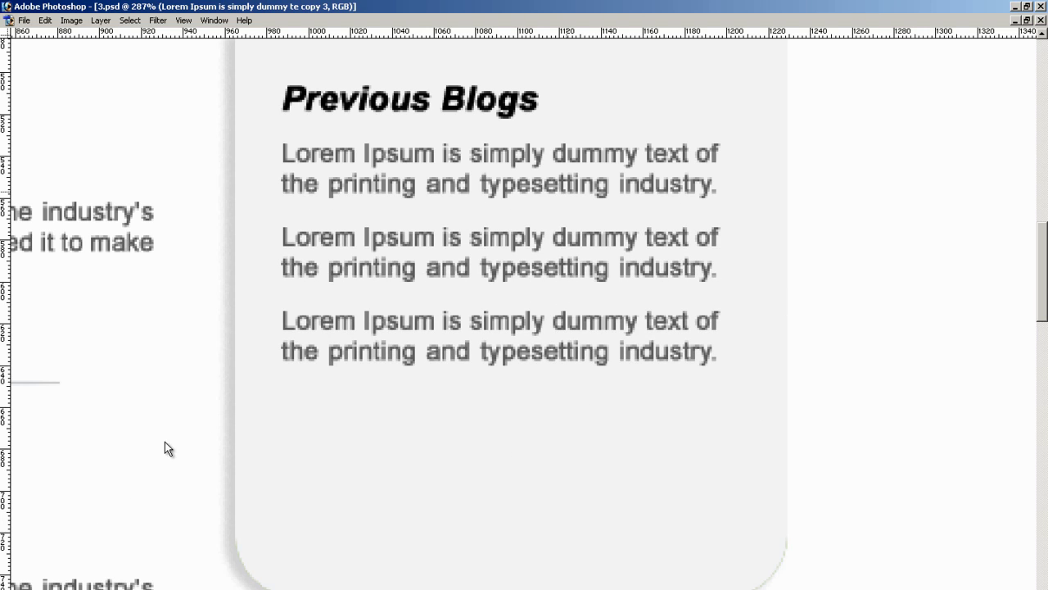
- Shorten the middle sidebar paragraph to "Lorem Ipsum is simply dummy ."
key(ctrl+alt+0)
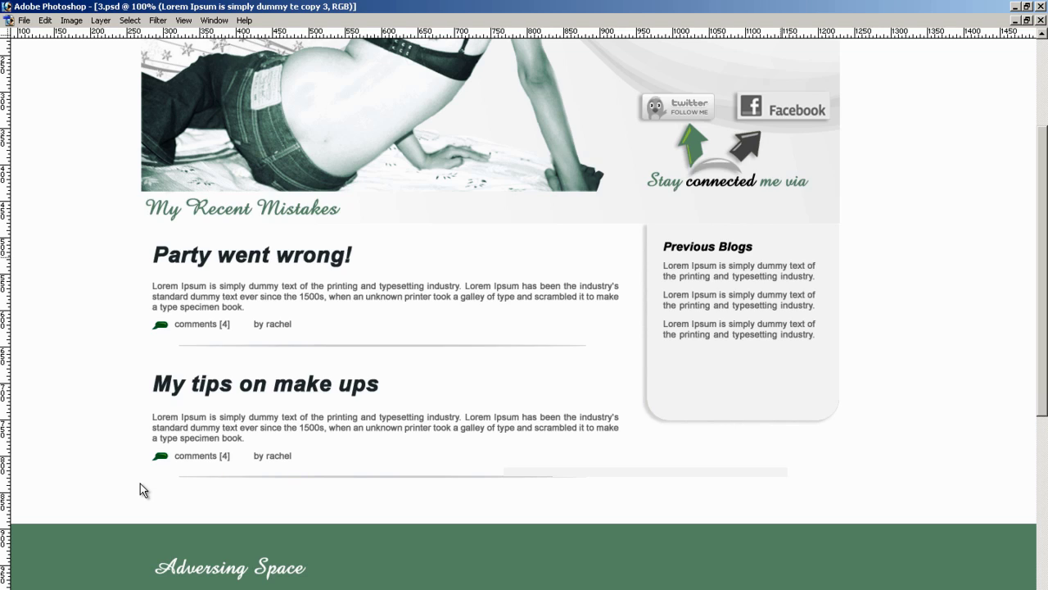
scroll(184, 517, up, 1)
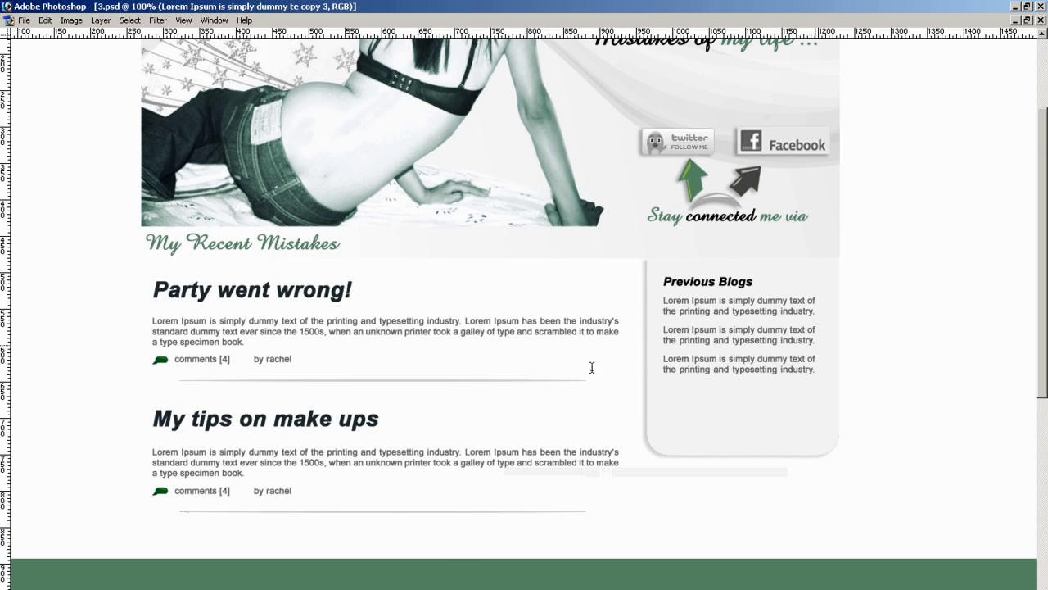
drag(816, 341, 122, 367)
key(BackSpace)
text(.)
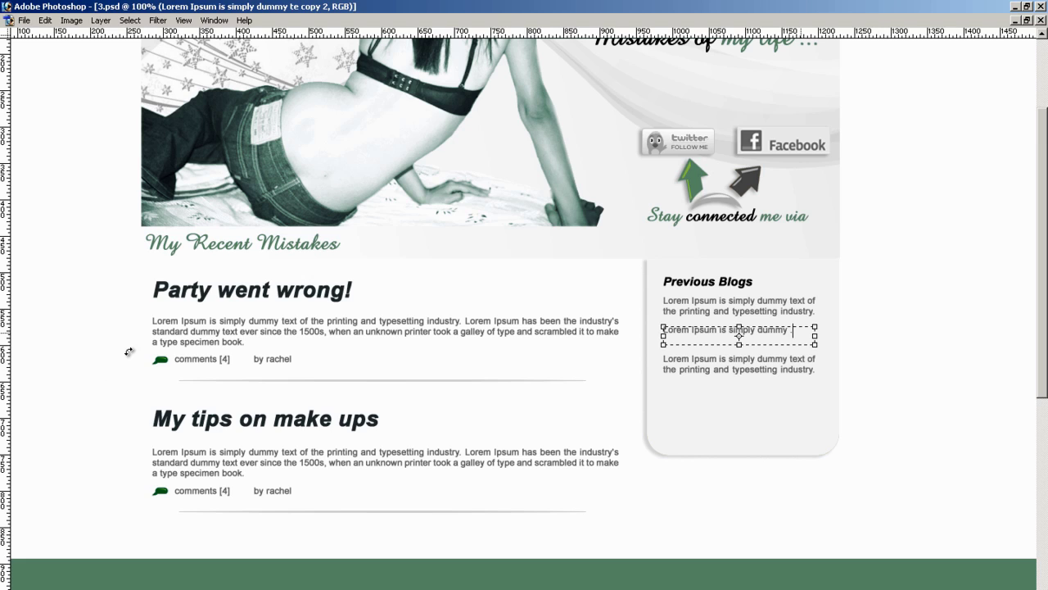
key(ctrl+Return)
- Create a circular bullet about 9 px wide beside the first sidebar paragraph, filled with the green foreground colour on a new layer
scroll(444, 433, up, 2)
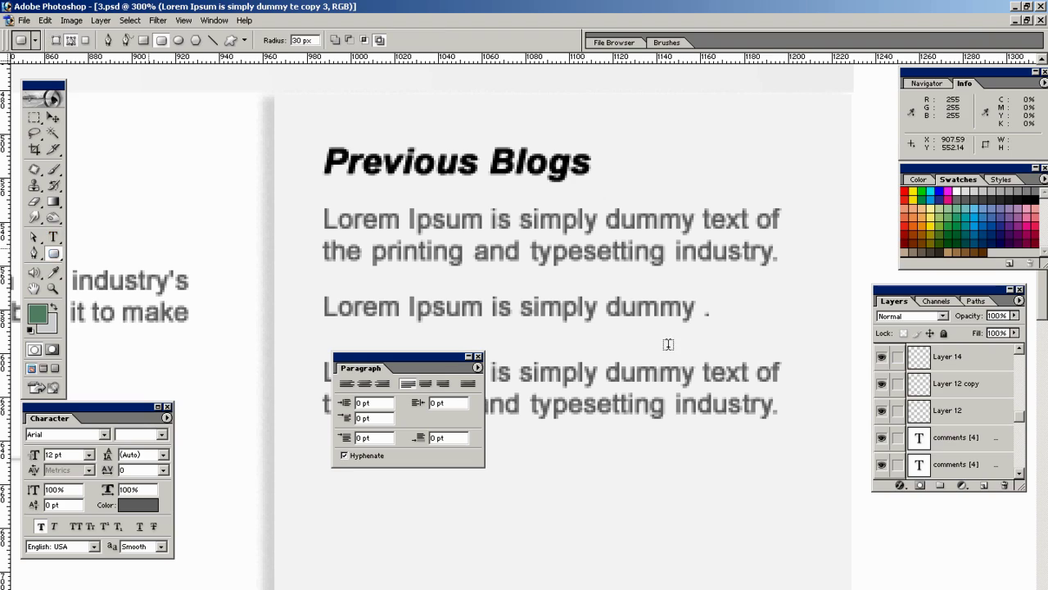
key(Tab)
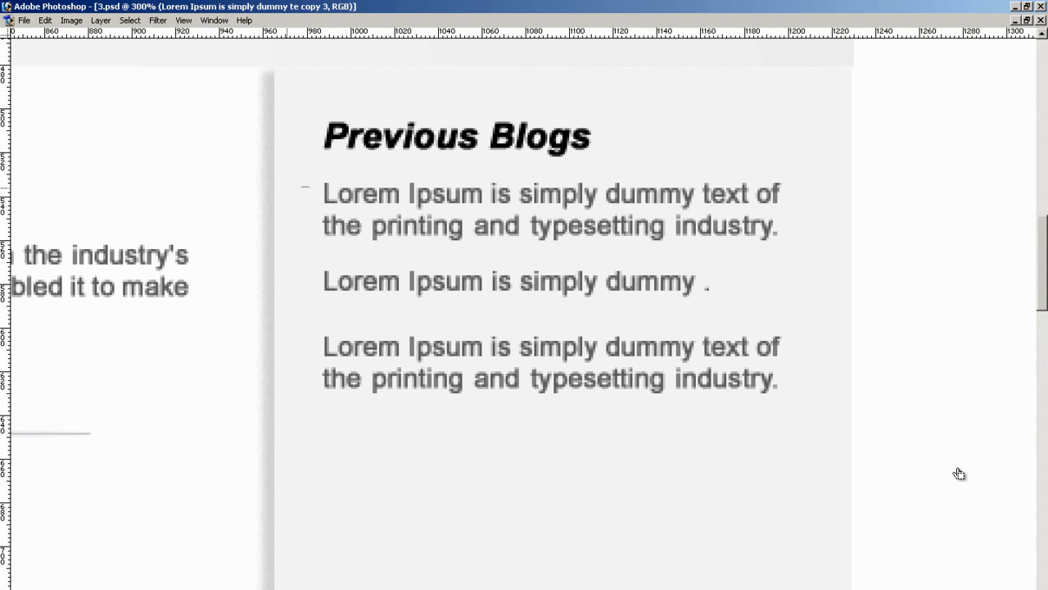
key(Tab)
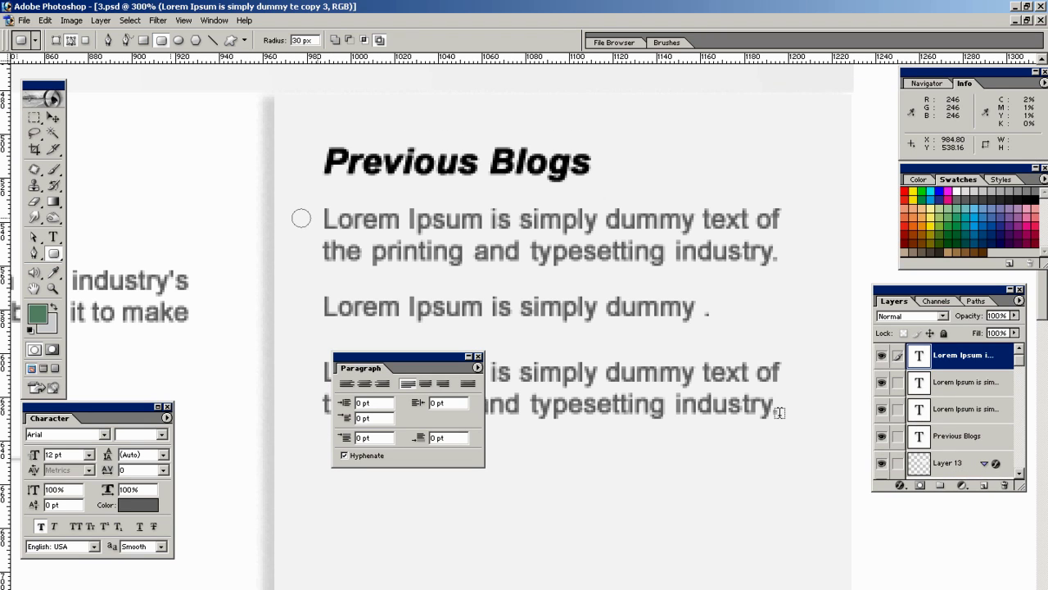
key(ctrl+Return)
key(ctrl+shift+n)
key(Return)
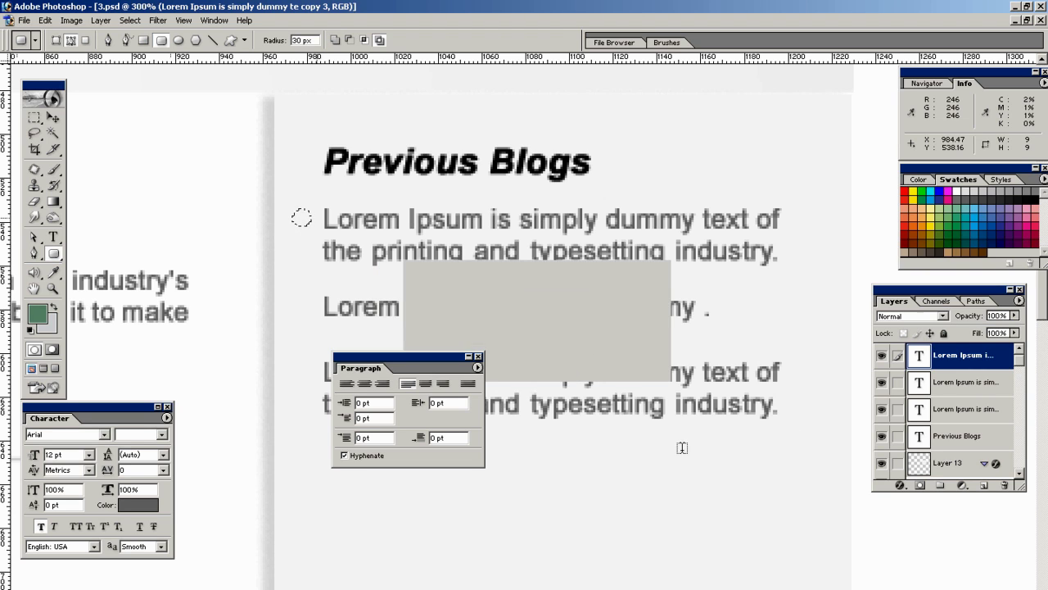
key(alt+BackSpace)
key(ctrl+d)
key(ctrl+alt+0)
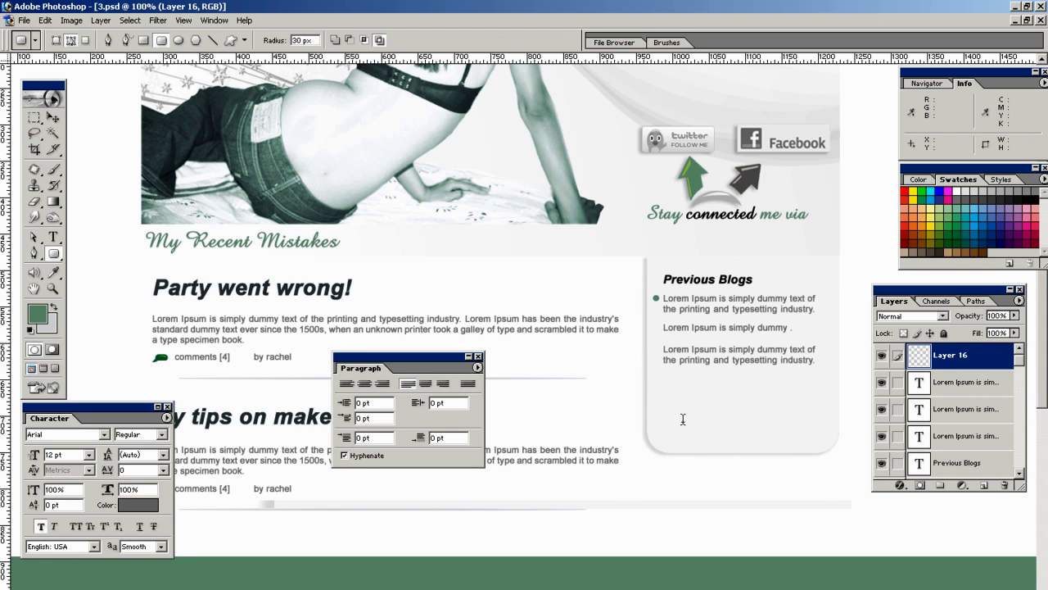
- Shift the first sidebar paragraph about 10 px to the right, away from the bullet
scroll(683, 419, up, 3)
key(Tab)
ctrl+right_click(682, 422)
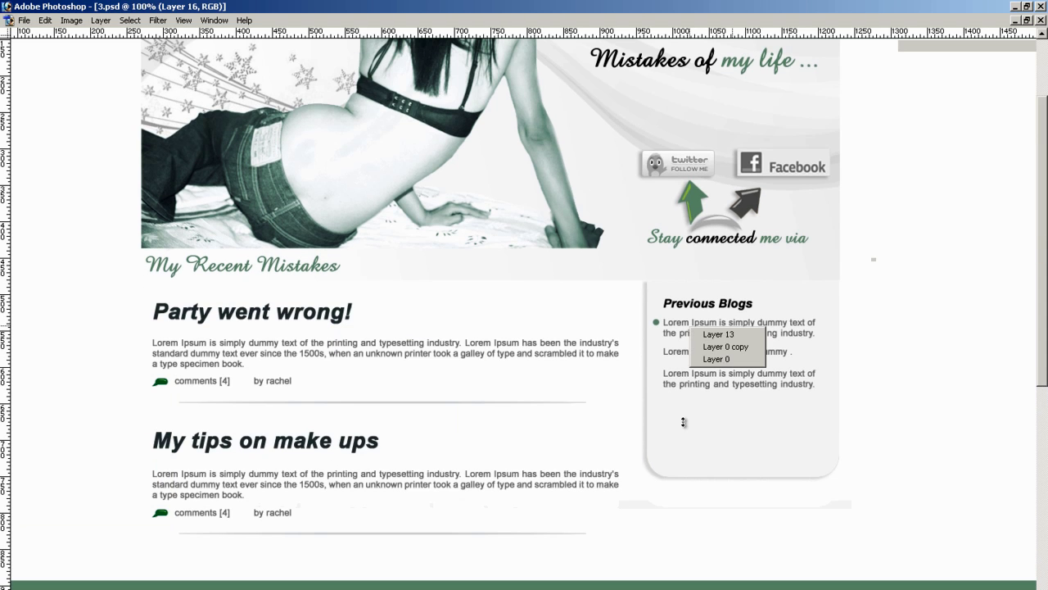
ctrl+right_click(683, 417)
click(694, 456)
ctrl+right_click(685, 321)
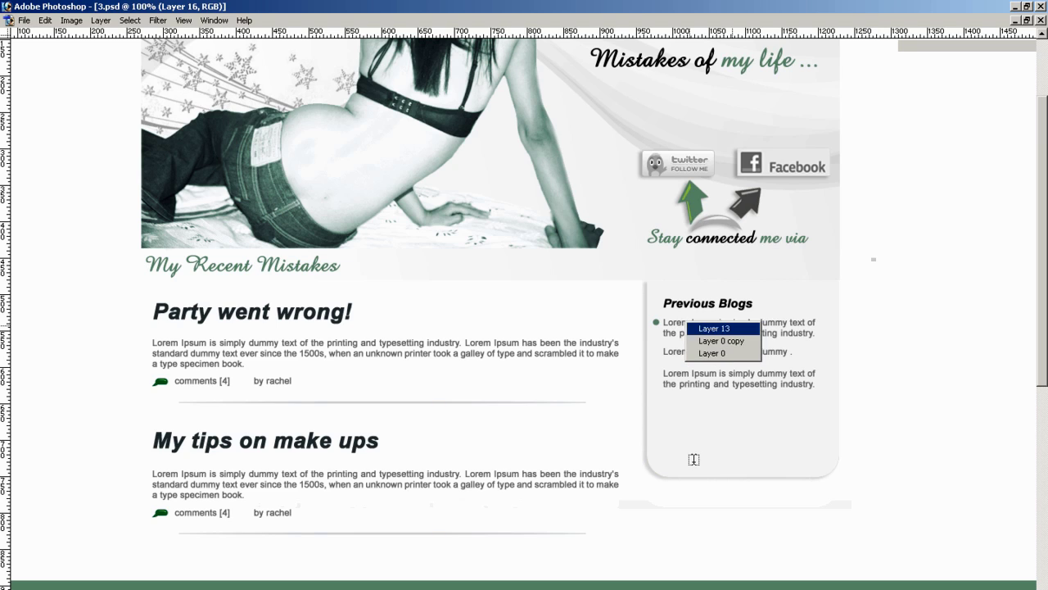
ctrl+right_click(678, 317)
ctrl+right_click(674, 324)
key(Return)
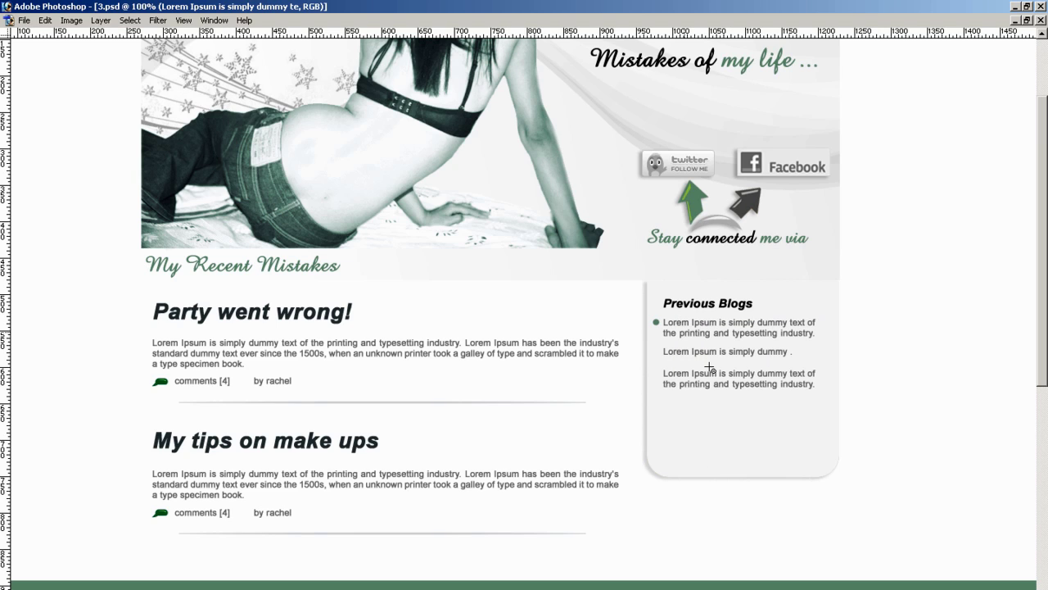
key(Right)
key(Right)
key(Right)
key(Right)
key(Right)
key(Right)
key(Right)
key(Right)
key(Right)
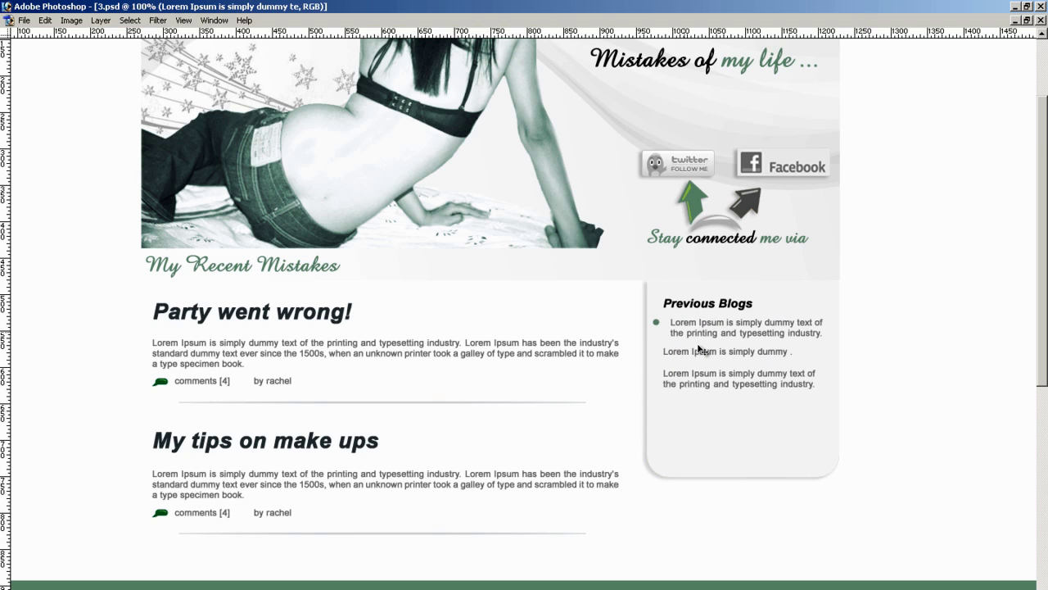
- Move the green bullet 10 px to the right, closer to the first sidebar paragraph
key(z)
drag(847, 439, 590, 284)
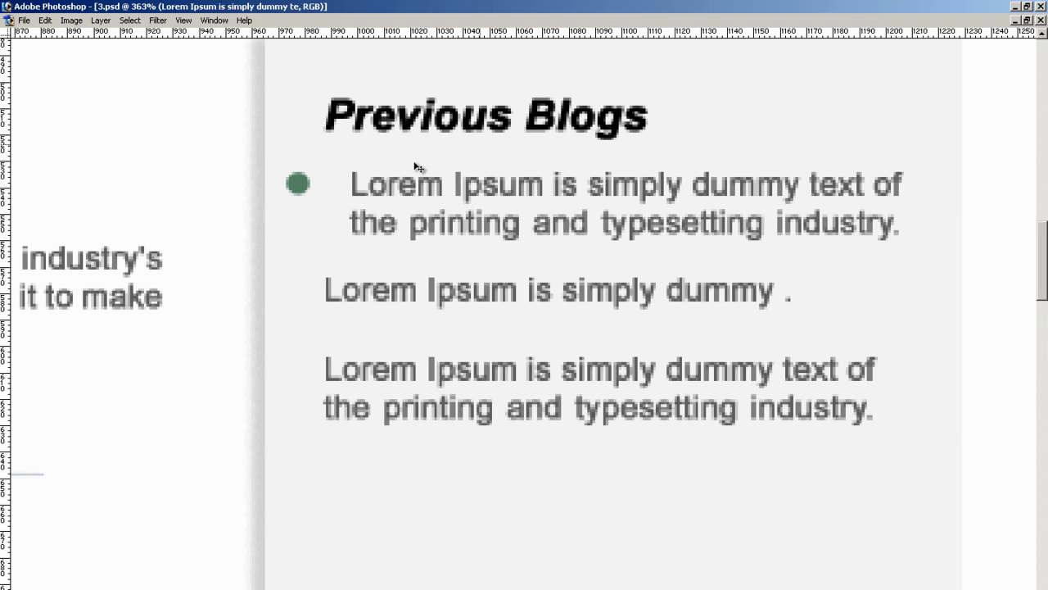
right_click(387, 114)
right_click(302, 183)
click(327, 192)
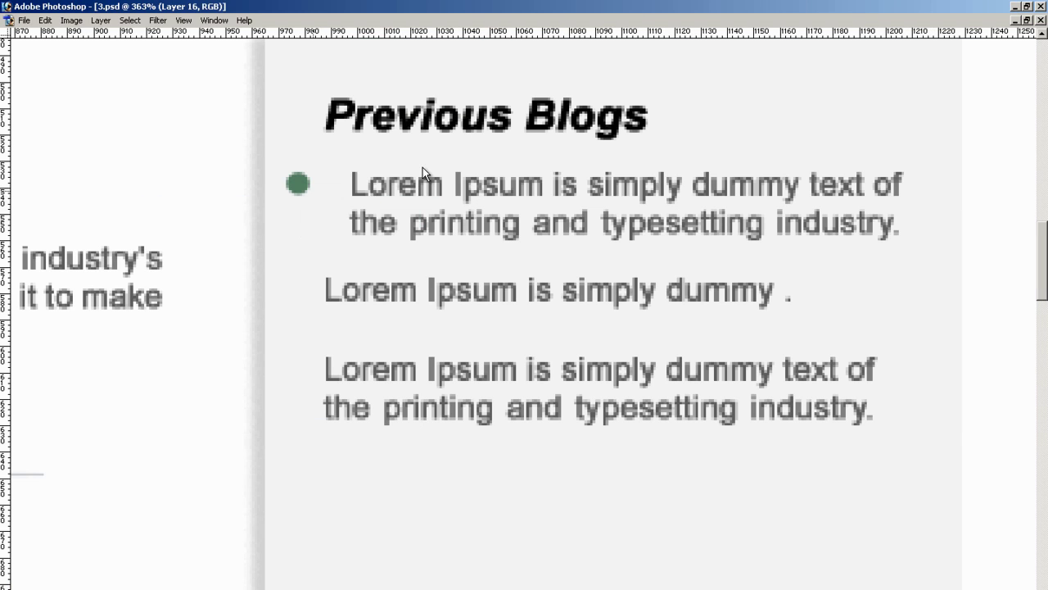
key(shift+Right)
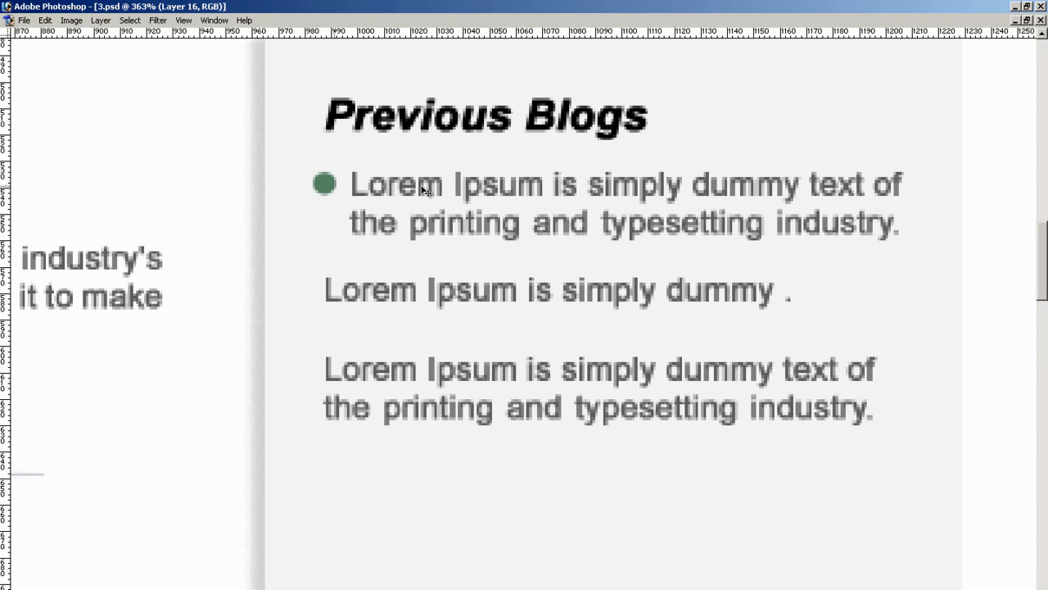
- Nudge the "Previous Blogs" heading 4 px to the left to line it up with the bullet
right_click(328, 124)
click(366, 133)
key(Left)
key(Left)
key(Left)
key(Left)
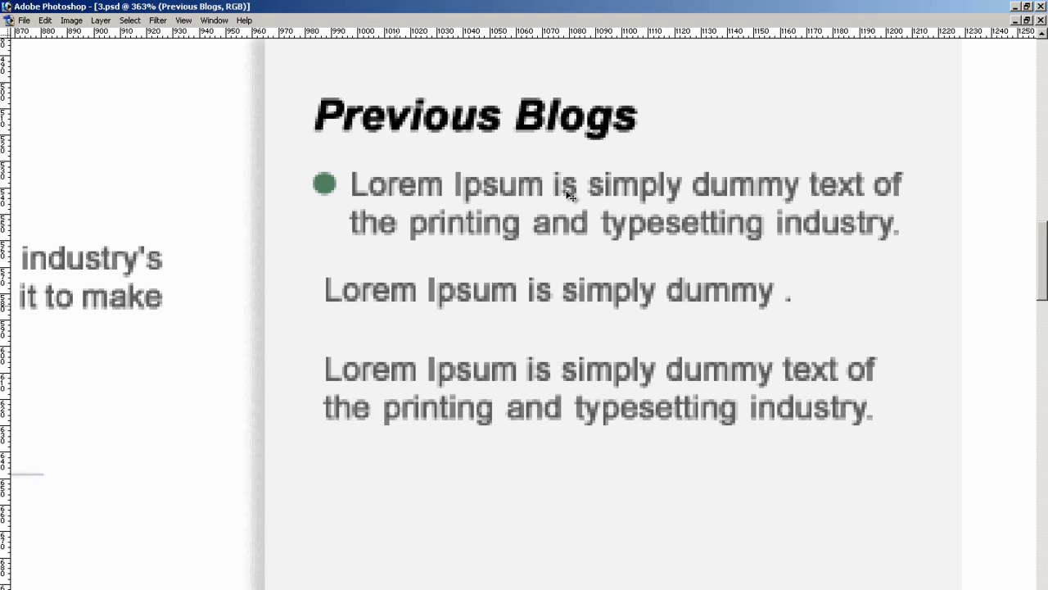
- Indent the second sidebar paragraph 10 px to the right to align it with the first
right_click(396, 298)
click(434, 306)
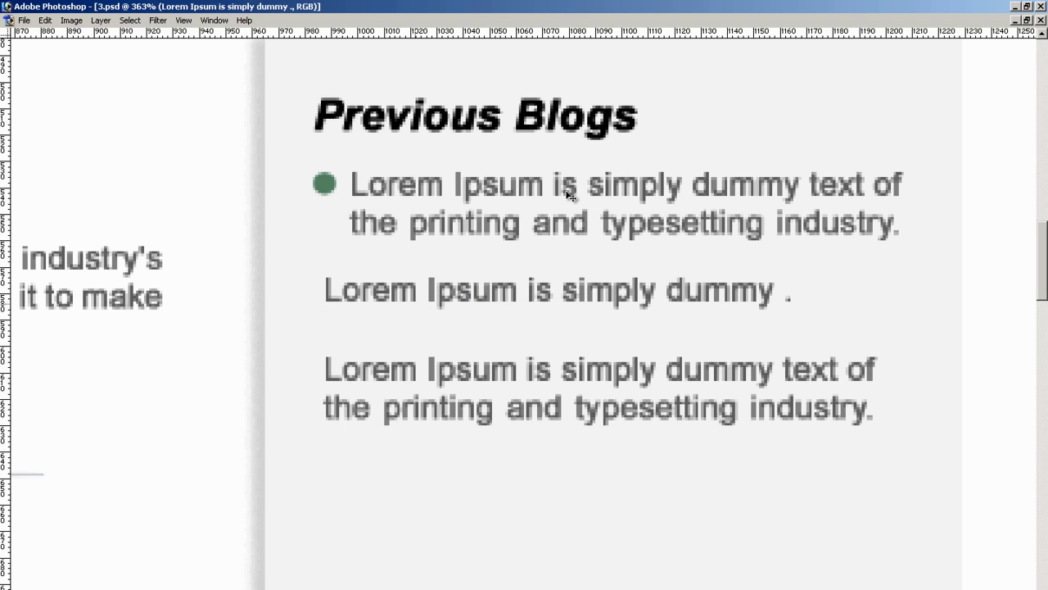
key(shift+Right)
key(shift+Right)
key(shift+Left)
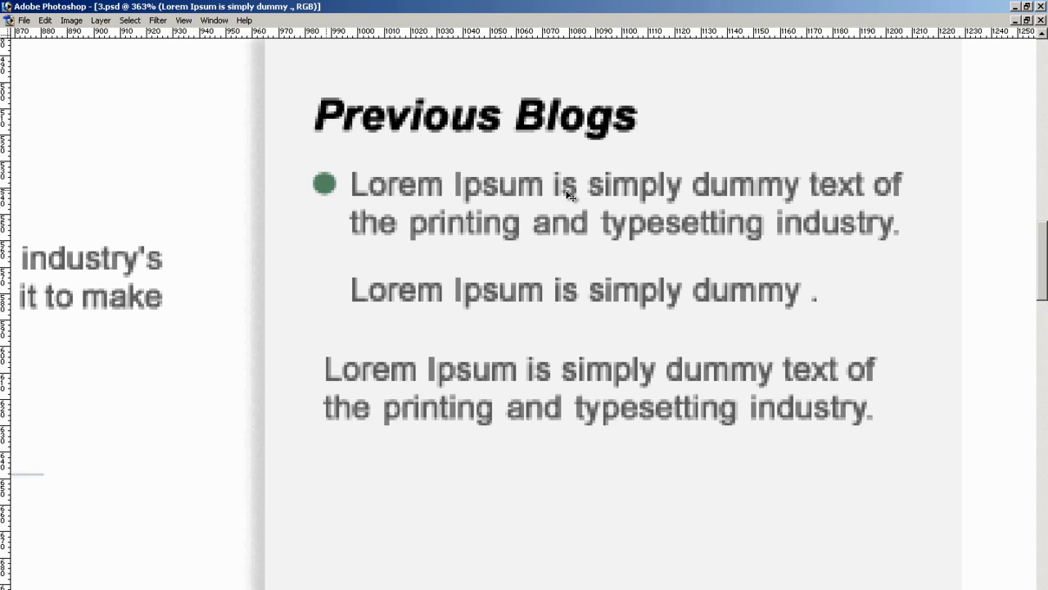
- Place a copy of the green bullet beside the second sidebar paragraph
right_click(326, 190)
click(364, 199)
drag(326, 187, 326, 297)
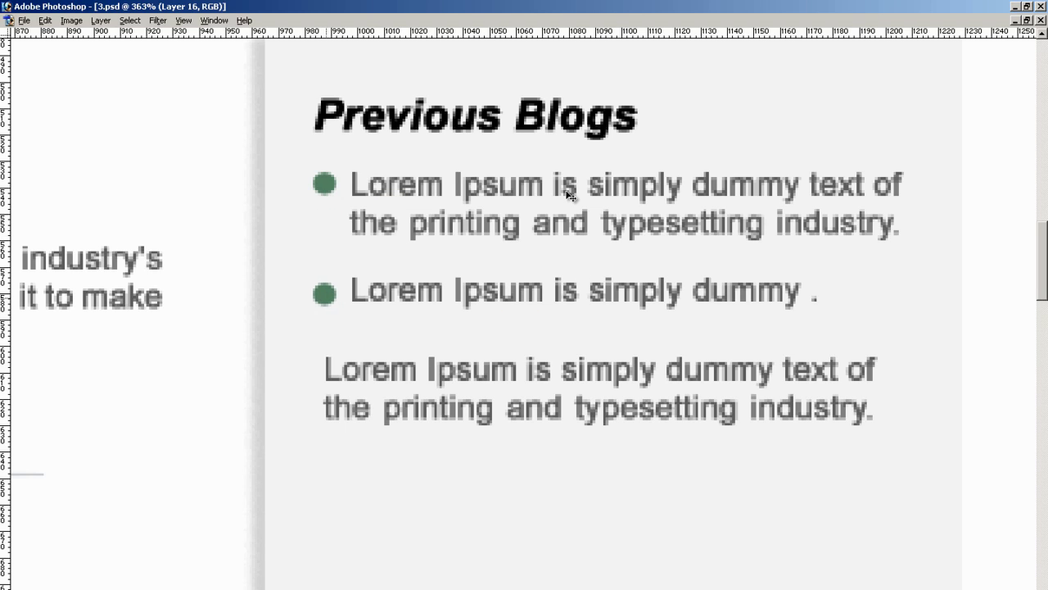
- Indent the third sidebar paragraph 10 px to the right to align it with the paragraphs above
right_click(570, 195)
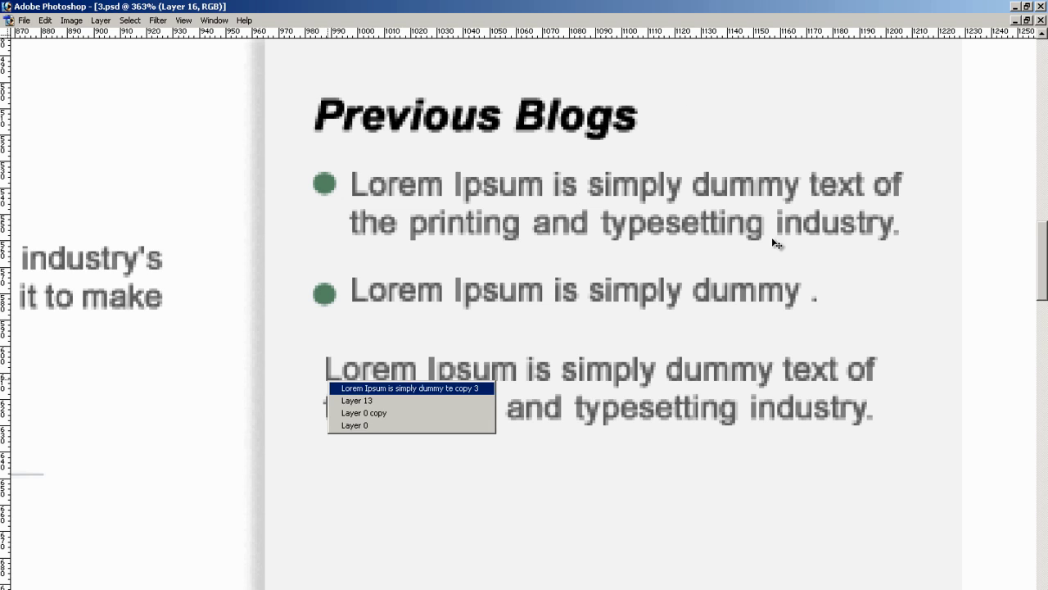
click(772, 241)
key(shift+Right)
key(shift+Right)
key(shift+Left)
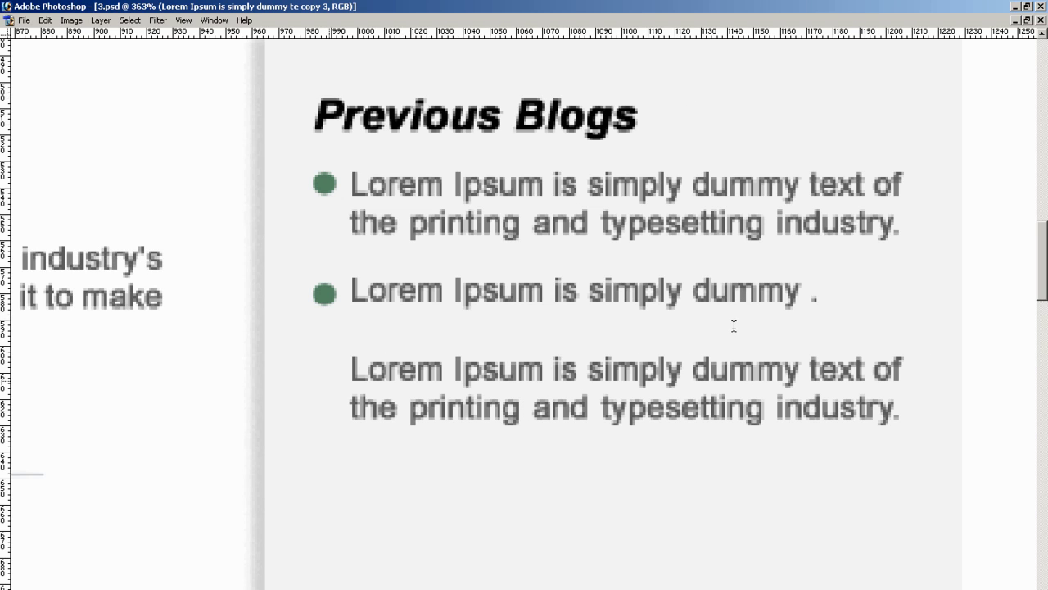
- Copy the second bullet down beside the third sidebar paragraph and fine-tune its position
right_click(326, 293)
click(365, 300)
drag(326, 295, 327, 378)
key(Left)
key(Up)
key(Up)
key(Right)
- Add a small lime-green elliptical highlight to the upper part of the first green bullet
key(m)
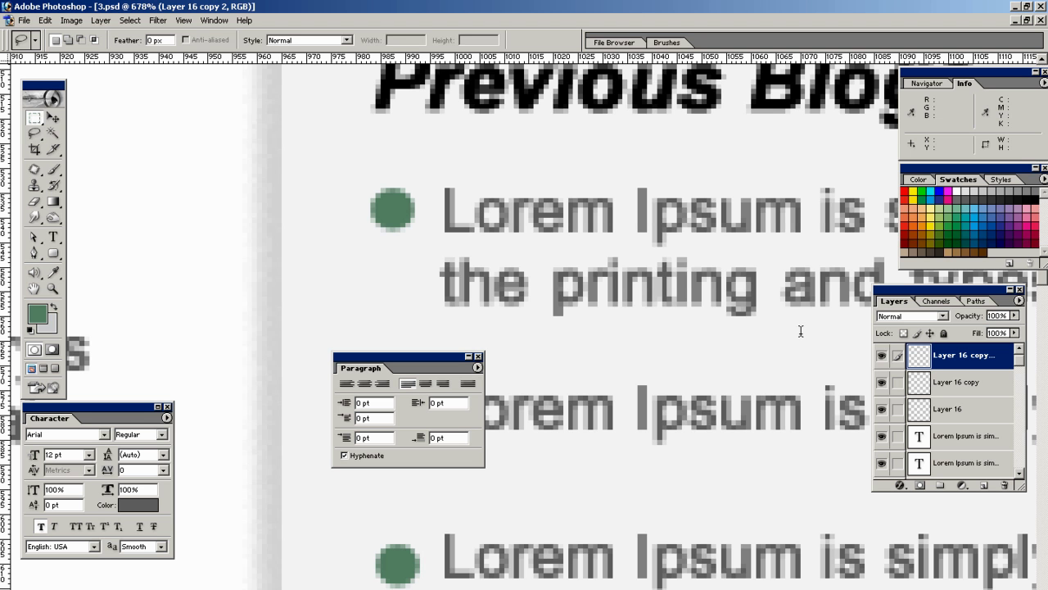
key(shift+m)
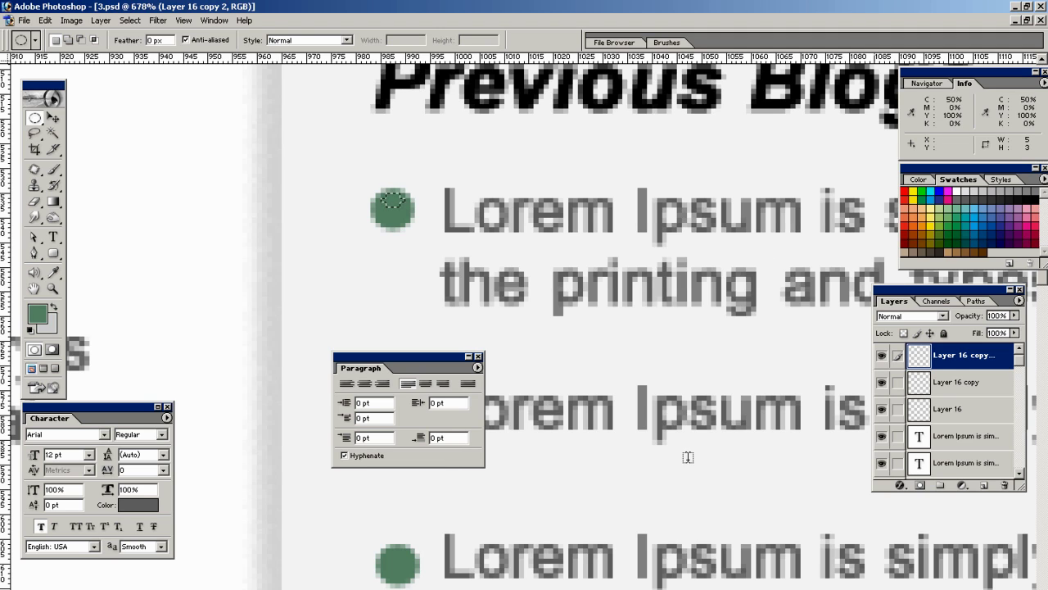
click(948, 226)
key(alt+BackSpace)
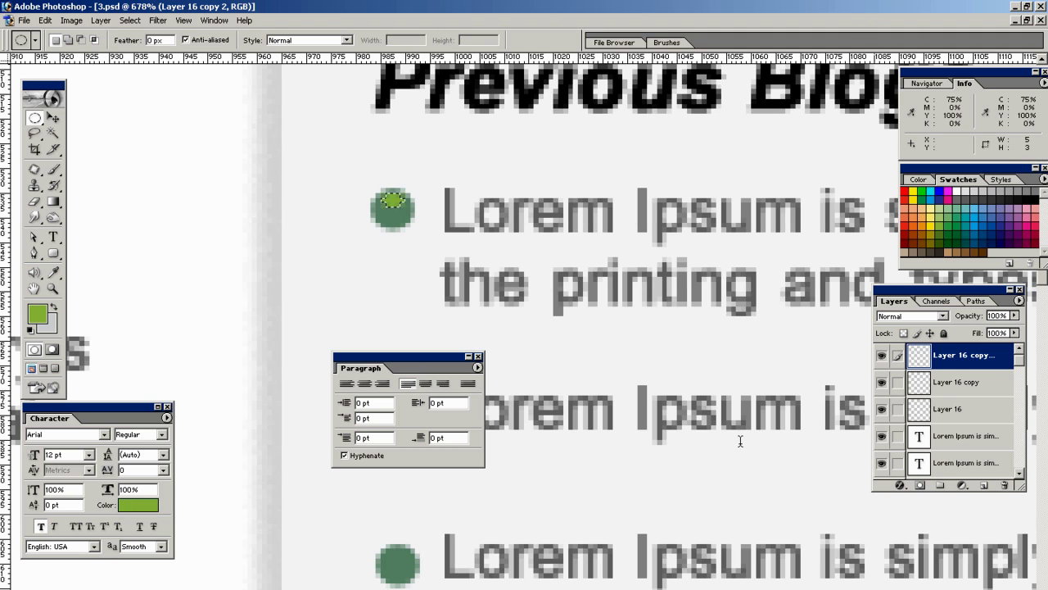
key(ctrl+alt+0)
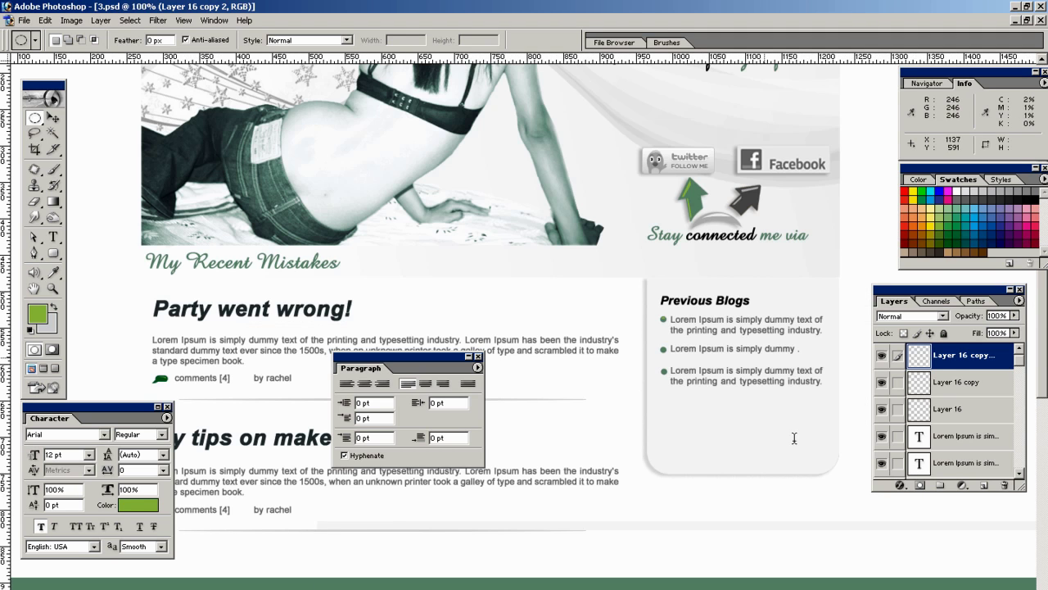
scroll(110, 249, up, 3)
key(Tab)
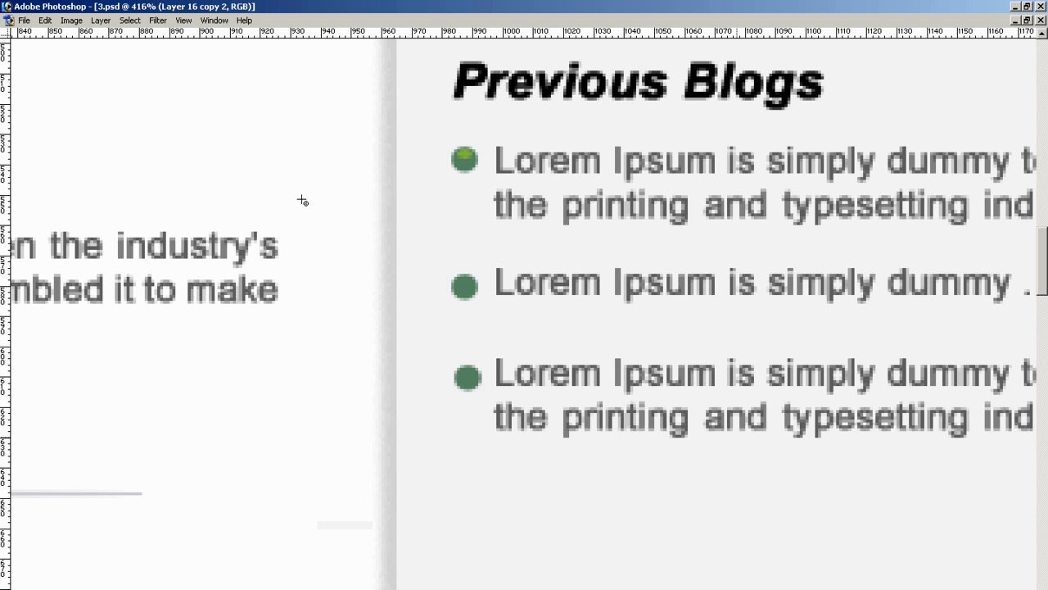
- Create a new layer for the lime-green highlight and place copies of it on the second and third bullets
key(Tab)
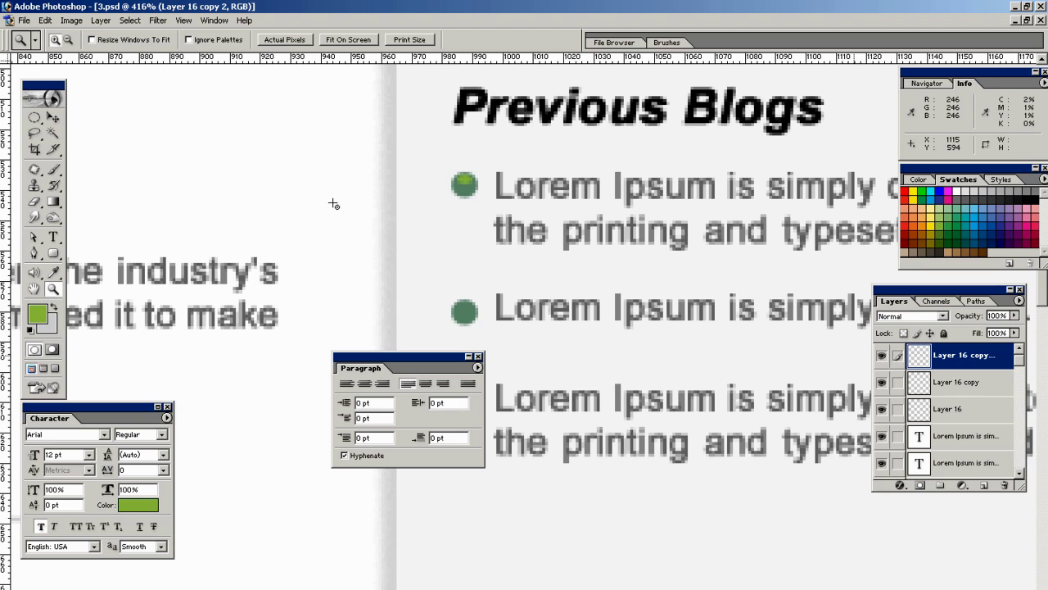
key(ctrl+shift+alt+n)
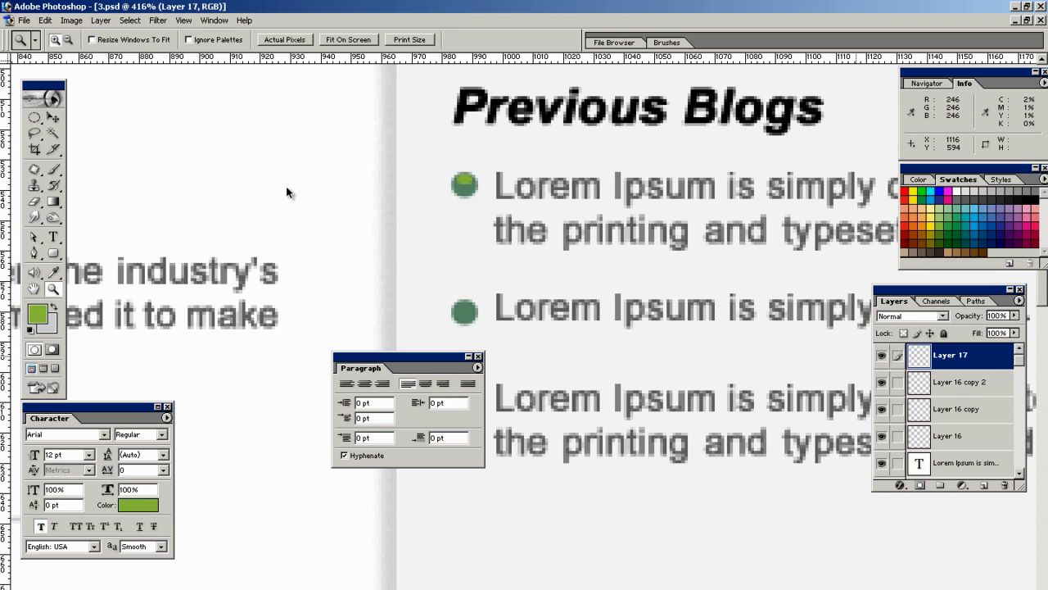
key(v)
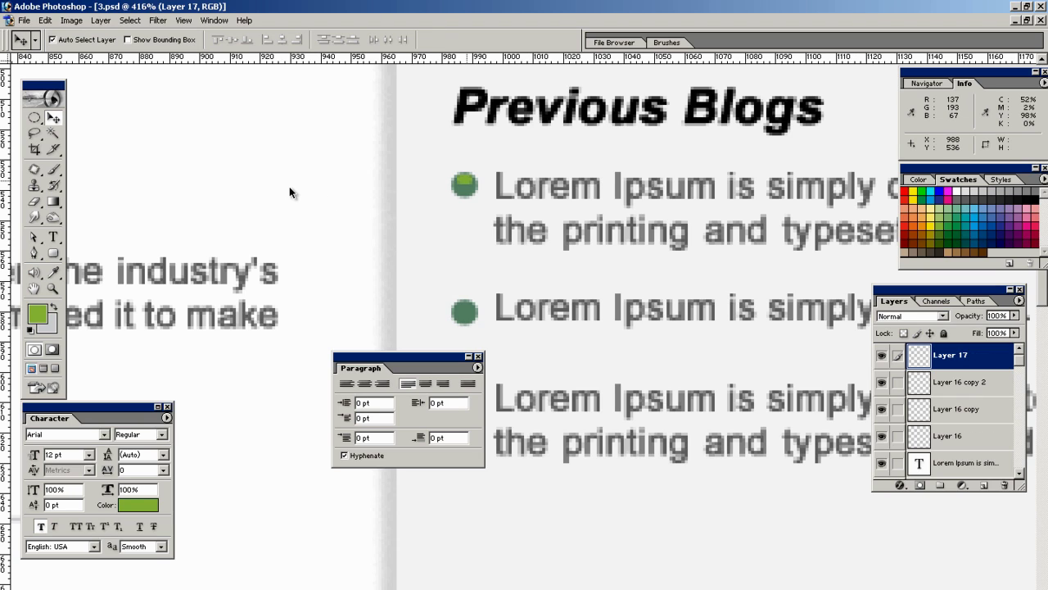
key(shift+Down)
key(shift+Down)
key(shift+Down)
key(shift+Down)
key(Down)
key(Down)
key(Down)
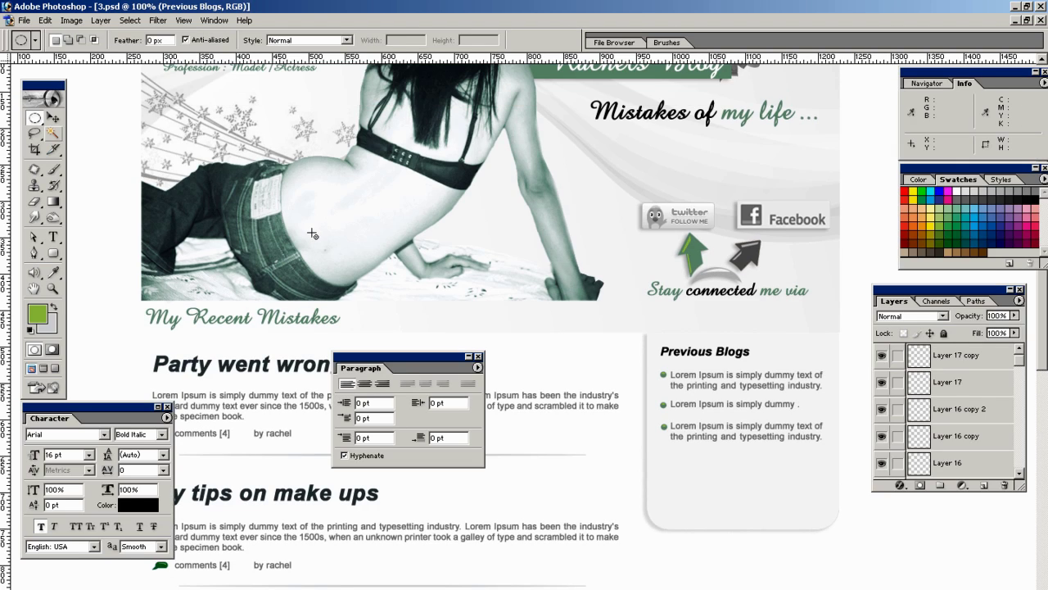
- Select a wide rectangular band below the third bulleted paragraph and delete that strip from the sidebar panel on Layer 13
drag(35, 118, 106, 117)
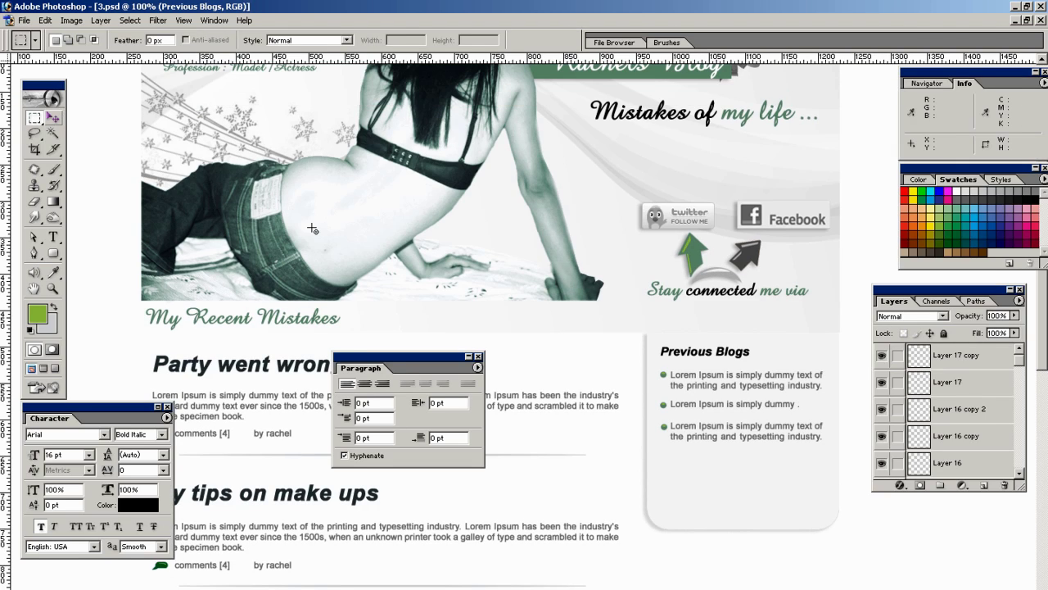
key(Tab)
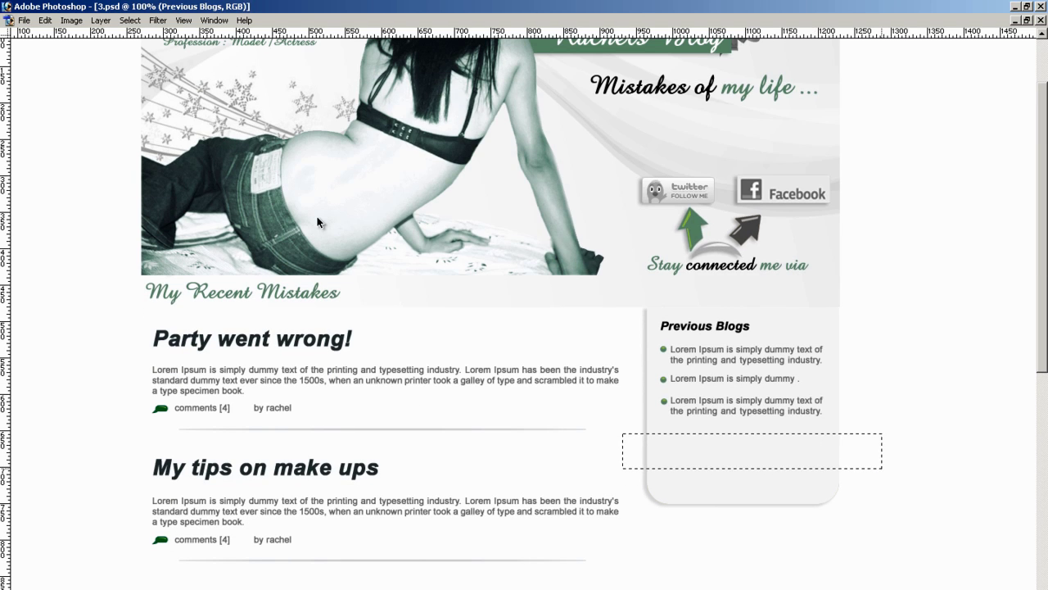
key(ctrl+t)
key(Return)
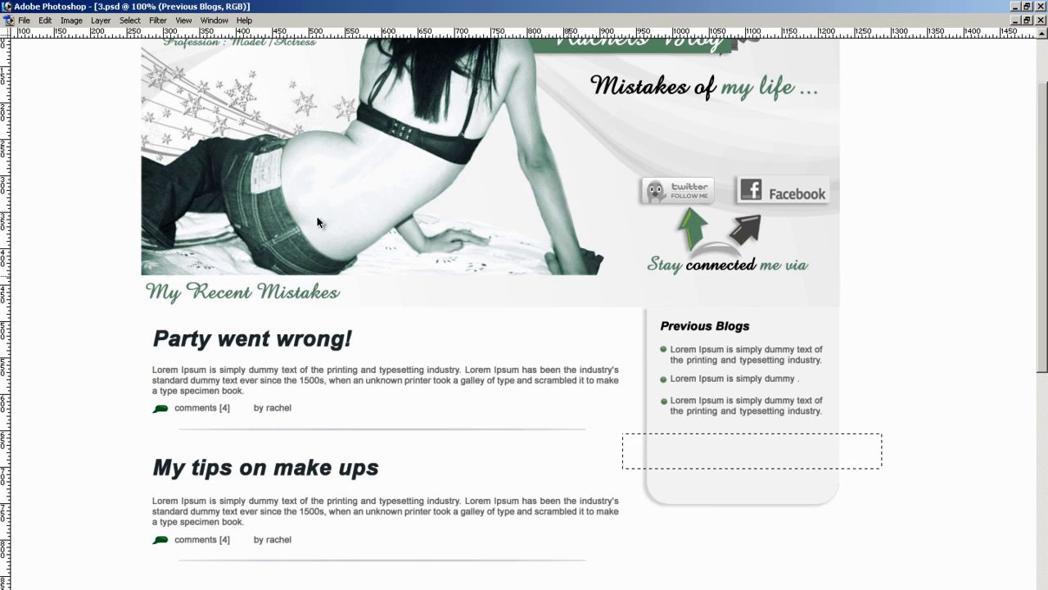
ctrl+right_click(831, 419)
key(Return)
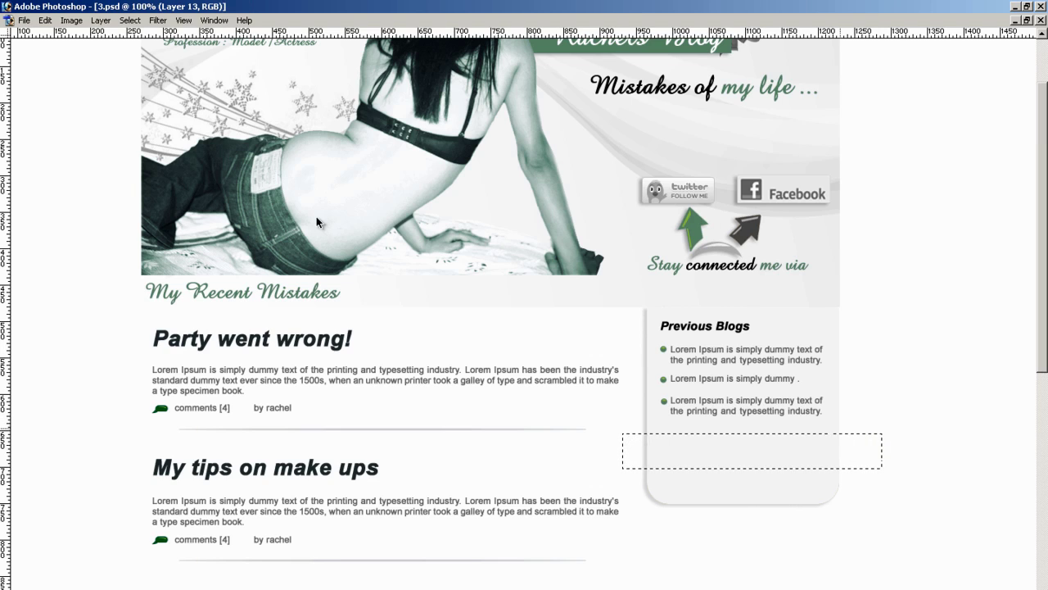
key(Delete)
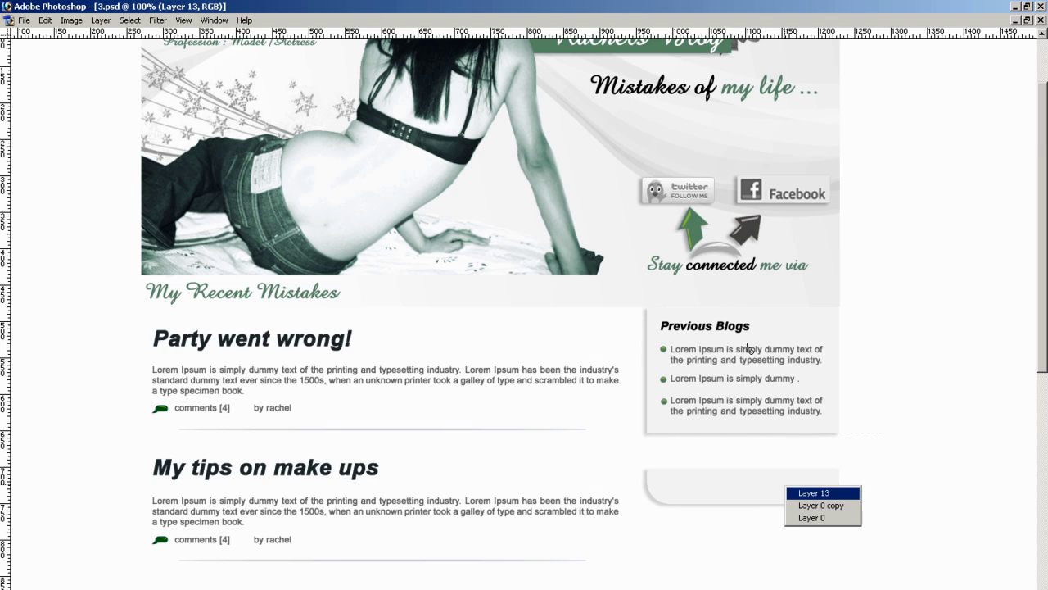
drag(697, 310, 697, 303)
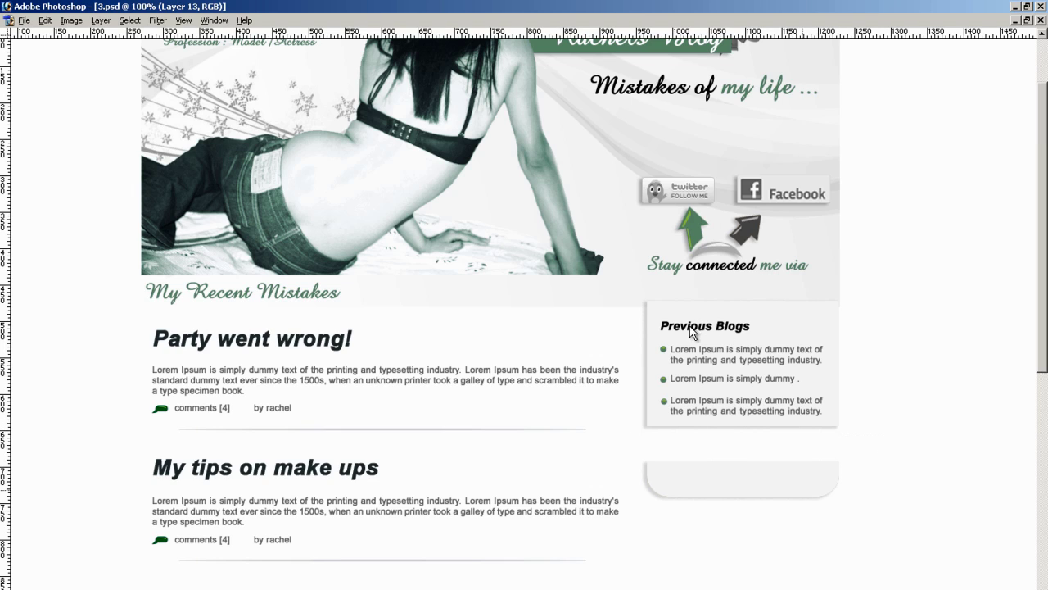
key(Down)
key(Down)
key(Down)
key(Down)
key(Down)
key(Down)
key(Down)
key(Down)
key(Down)
key(Down)
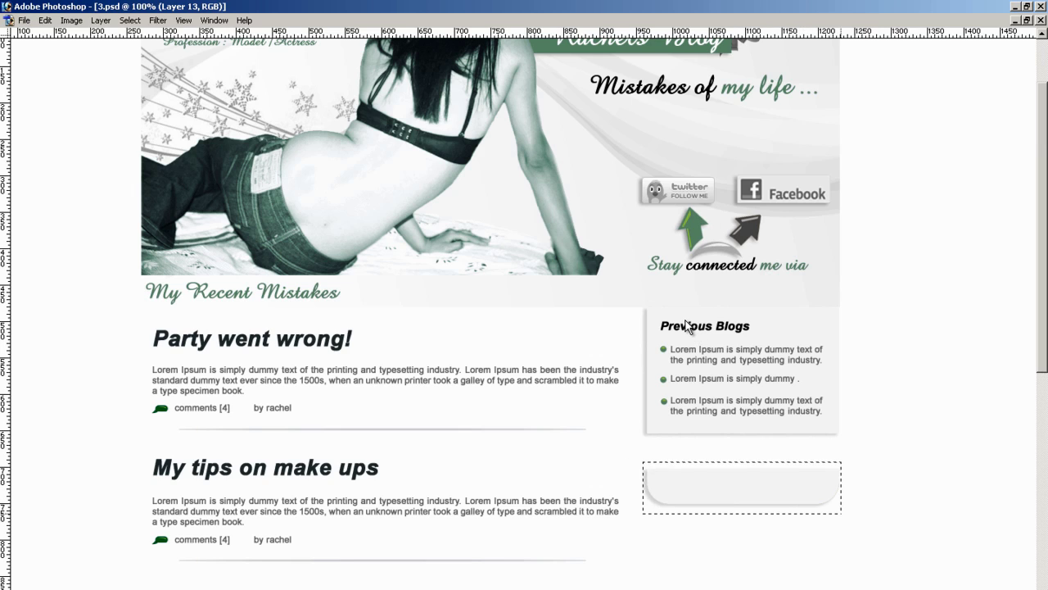
- Move the panel's selected rounded bottom piece up to join the upper part, shortening the Previous Blogs panel
key(shift+Up)
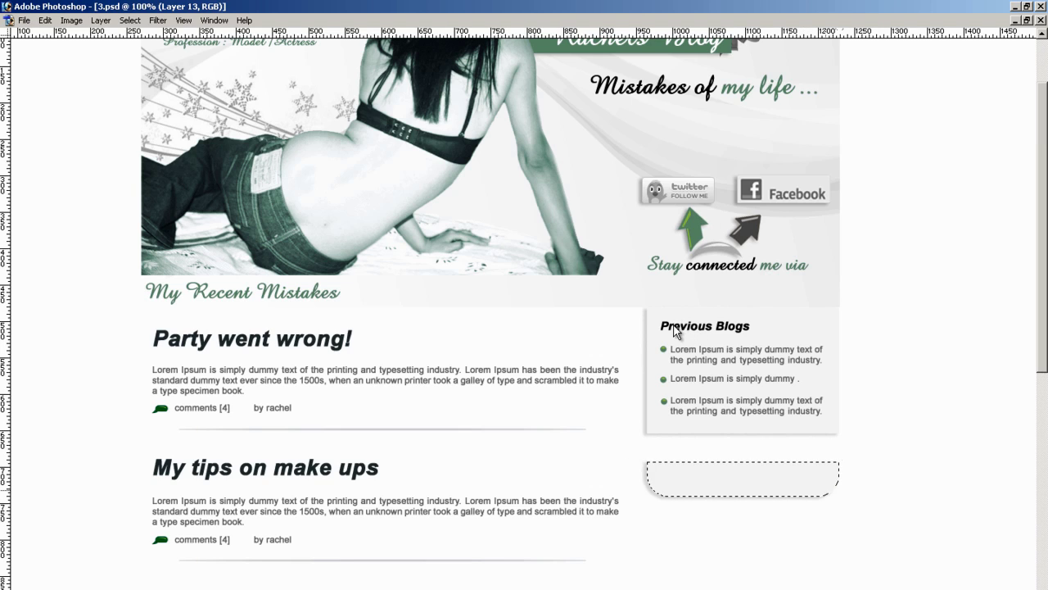
key(shift+Up)
key(shift+Up)
key(shift+Up)
key(shift+Up)
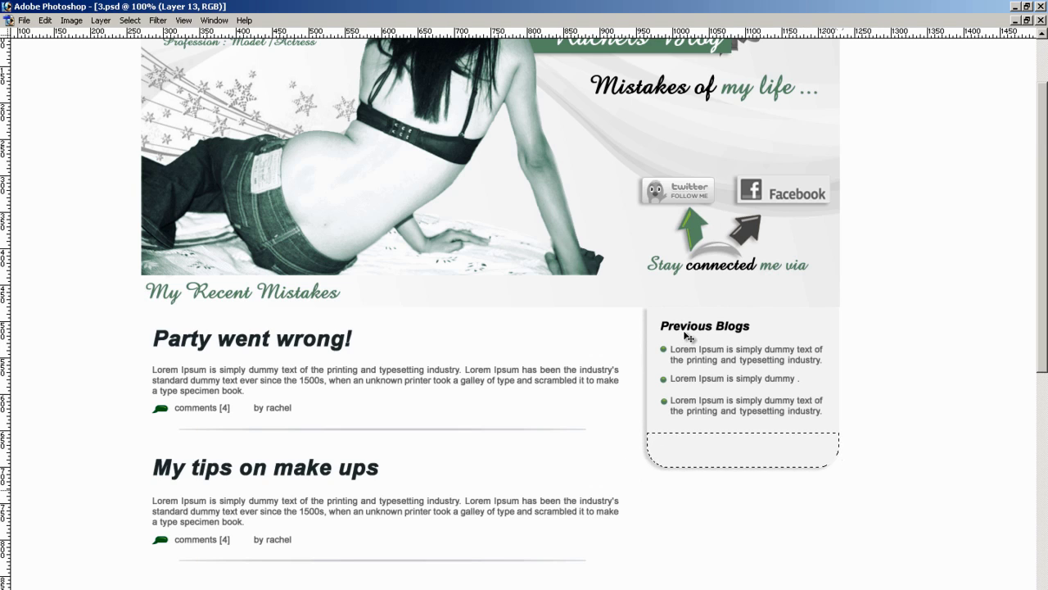
key(Up)
key(Up)
key(Up)
key(Up)
key(Up)
key(Up)
key(Up)
key(Up)
key(Up)
key(Up)
key(Up)
key(Up)
key(Up)
key(Up)
key(Up)
key(Up)
key(Up)
key(Up)
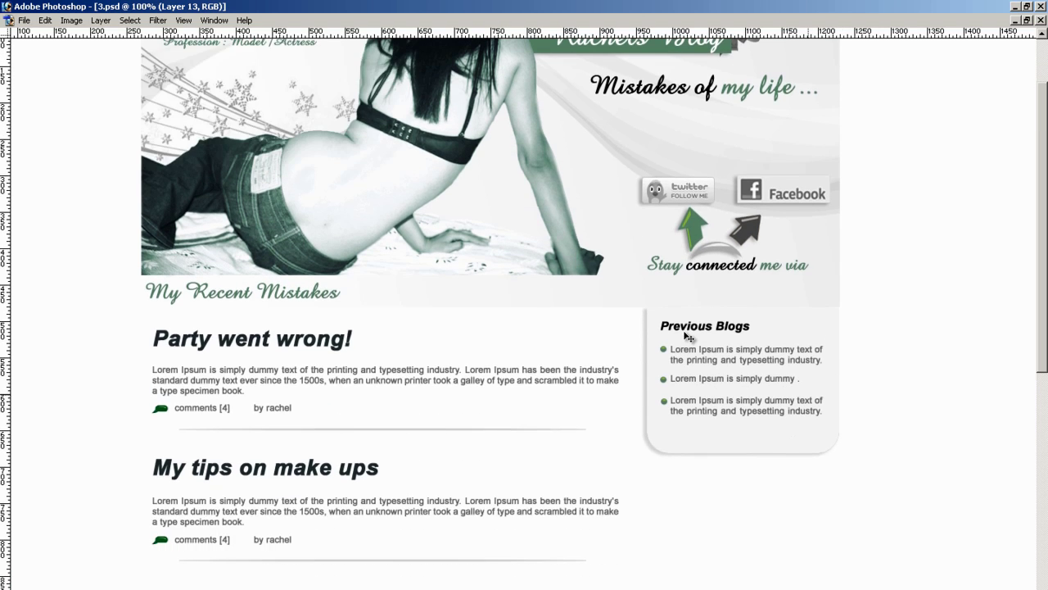
- Add the dark green heading "Qoute of week" in Arial Bold Italic 16 pt below the Previous Blogs panel
scroll(688, 335, down, 3)
scroll(688, 336, up, 5)
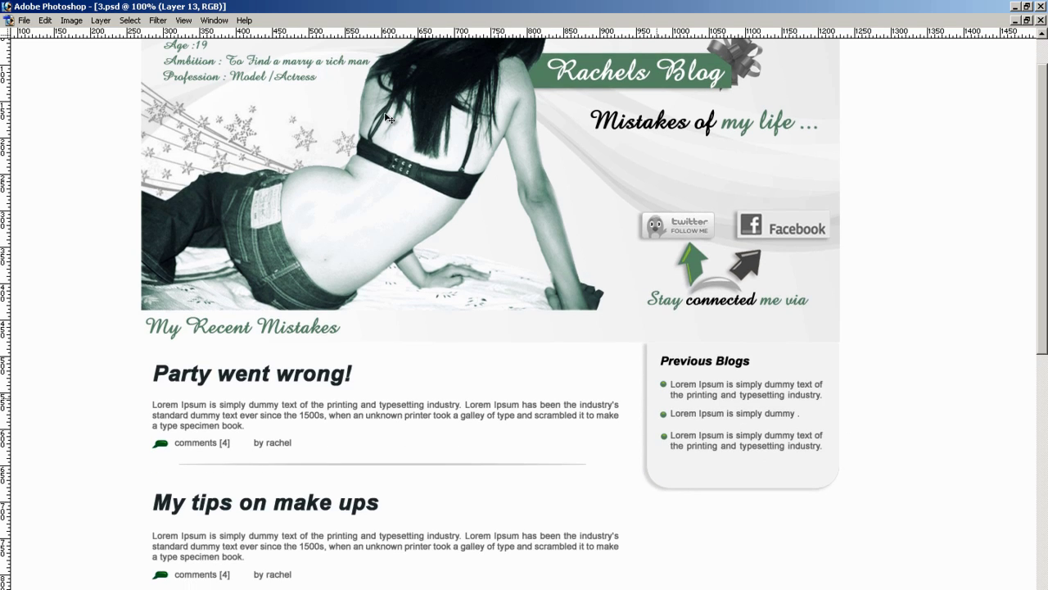
scroll(390, 118, up, 2)
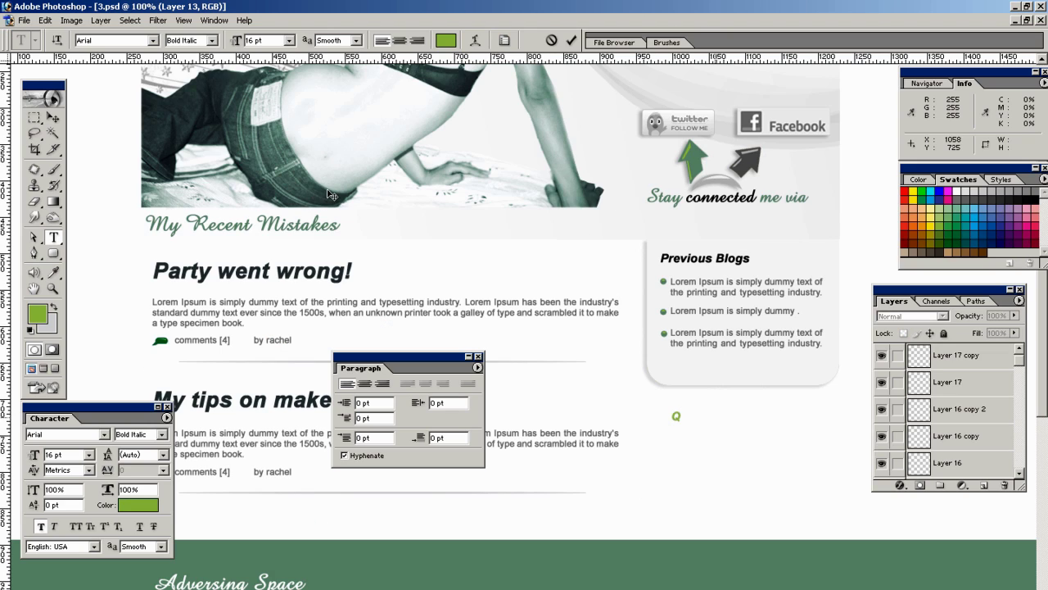
text(te of week)
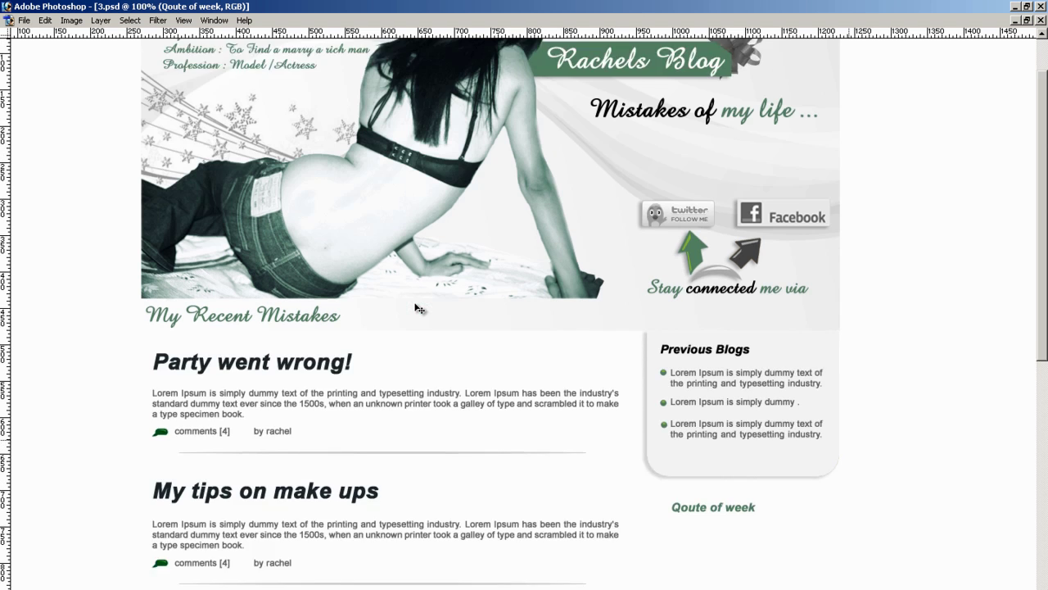
- Place a vertical guide along the left edge of the Previous Blogs heading and target the Qoute of week text layer
scroll(415, 304, down, 3)
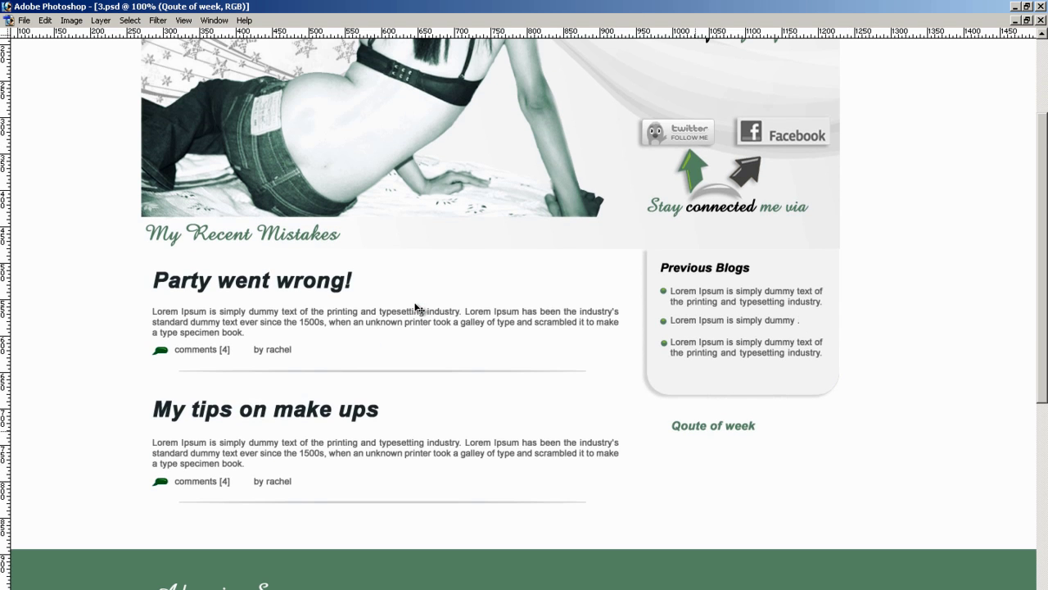
right_click(693, 429)
key(Escape)
key(Tab)
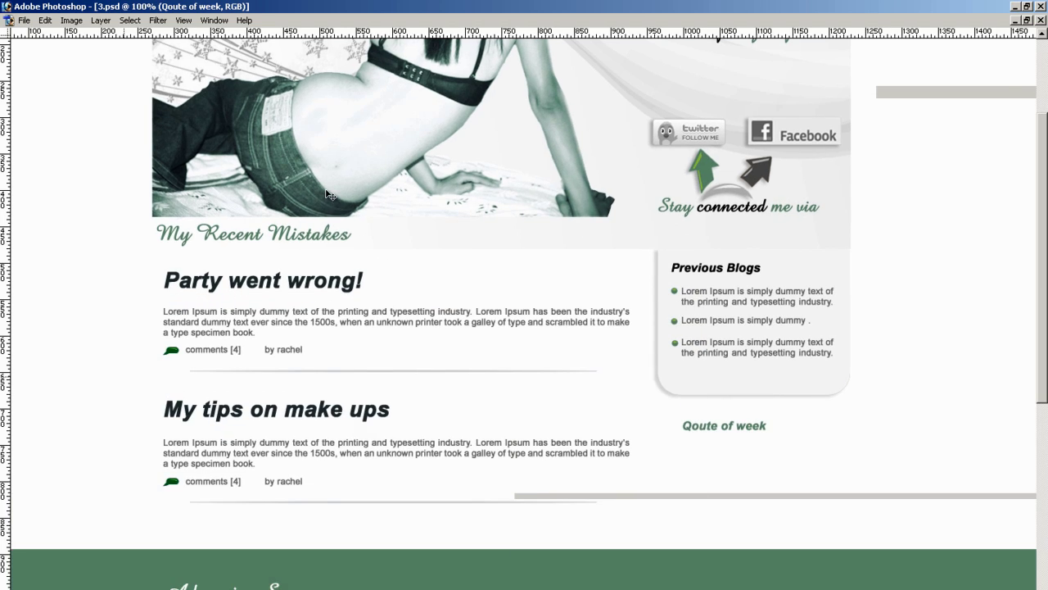
drag(336, 197, 672, 300)
right_click(696, 428)
click(717, 436)
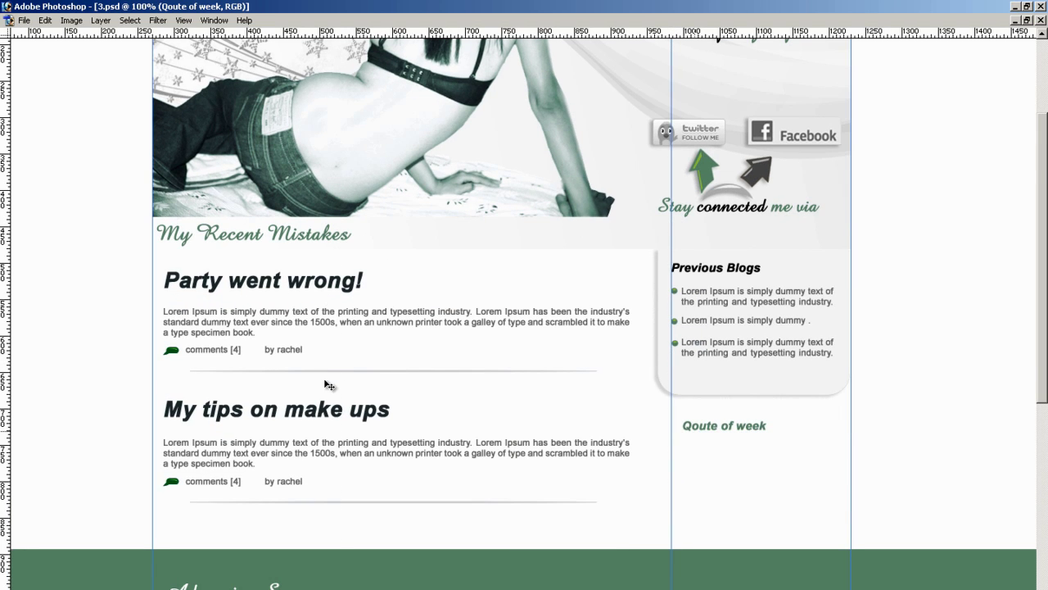
- Move the Qoute of week heading left to the guide and up closer to the panel, and hide the guides
key(shift+Left)
key(shift+Left)
key(shift+Right)
key(Left)
key(Left)
key(Left)
key(Left)
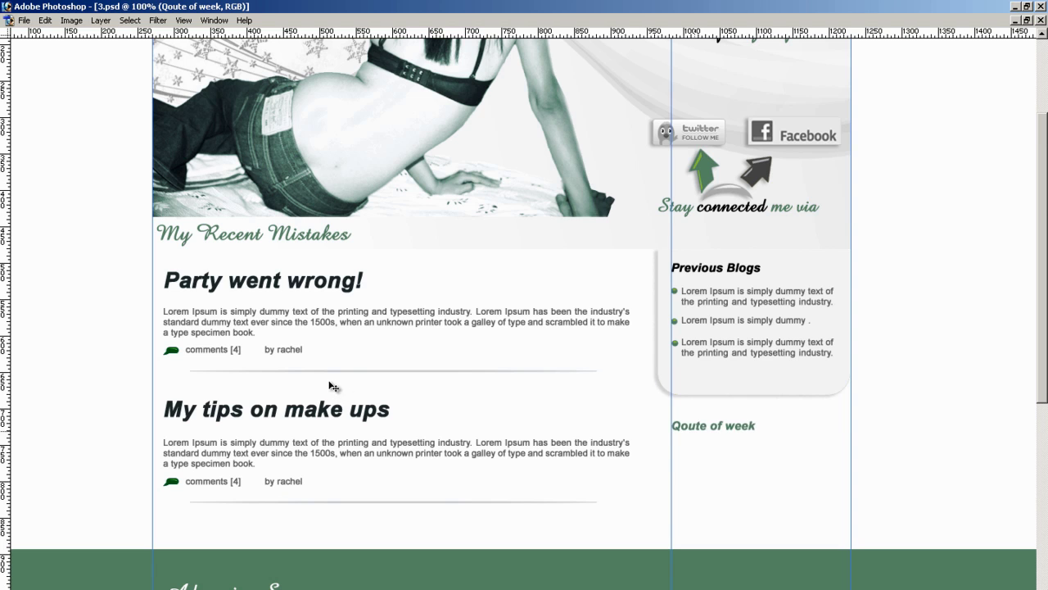
key(Up)
key(Up)
key(Up)
key(Up)
key(Up)
key(Up)
key(Up)
key(Up)
key(Up)
key(ctrl+h)
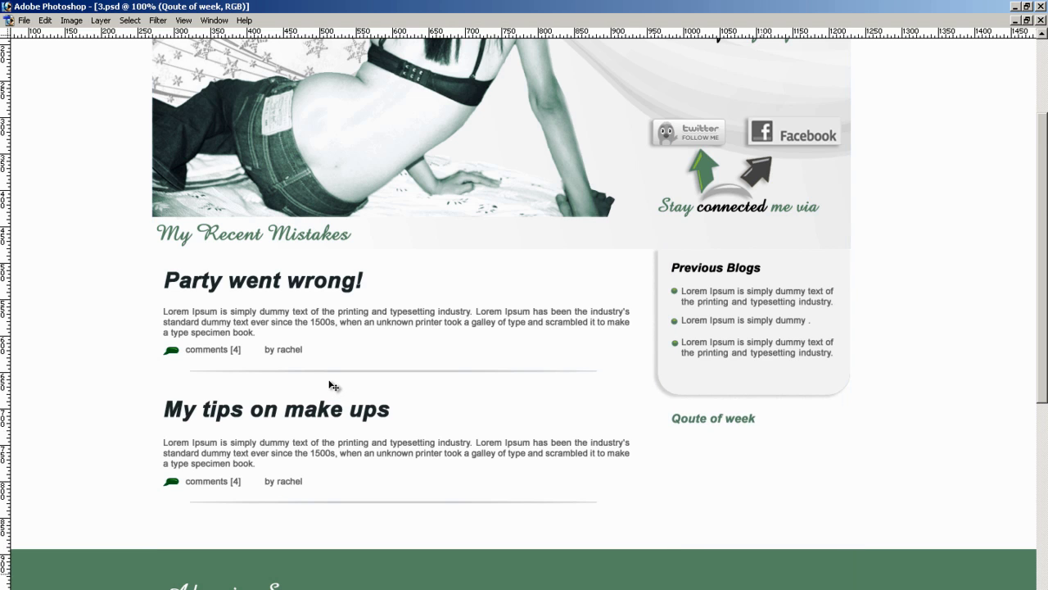
- Add the line "Try untill you suceed" in quotation marks below the Qoute of week heading
scroll(332, 385, up, 3)
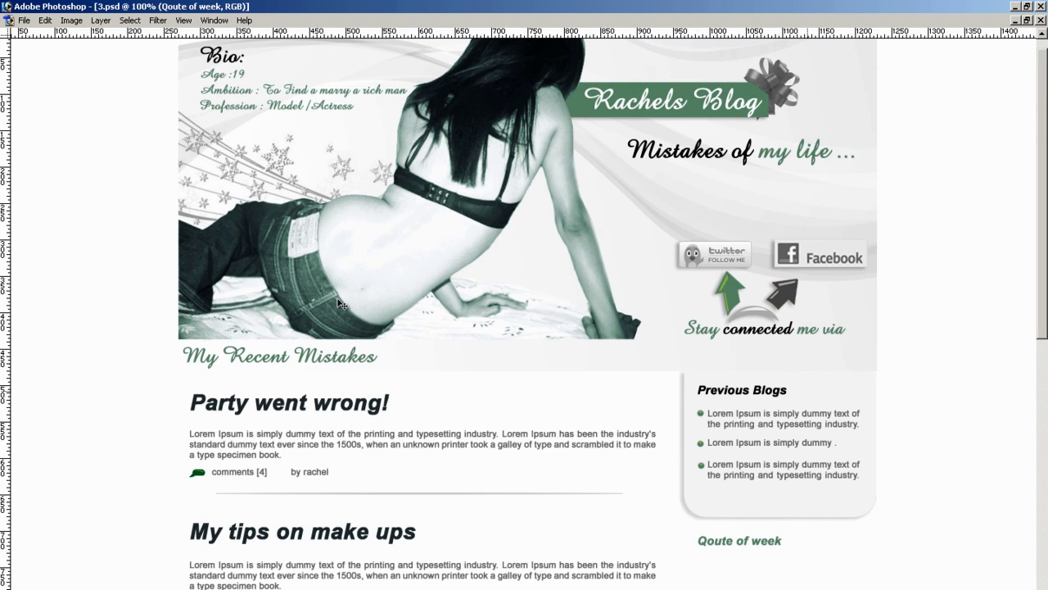
scroll(331, 389, down, 1)
scroll(329, 386, down, 2)
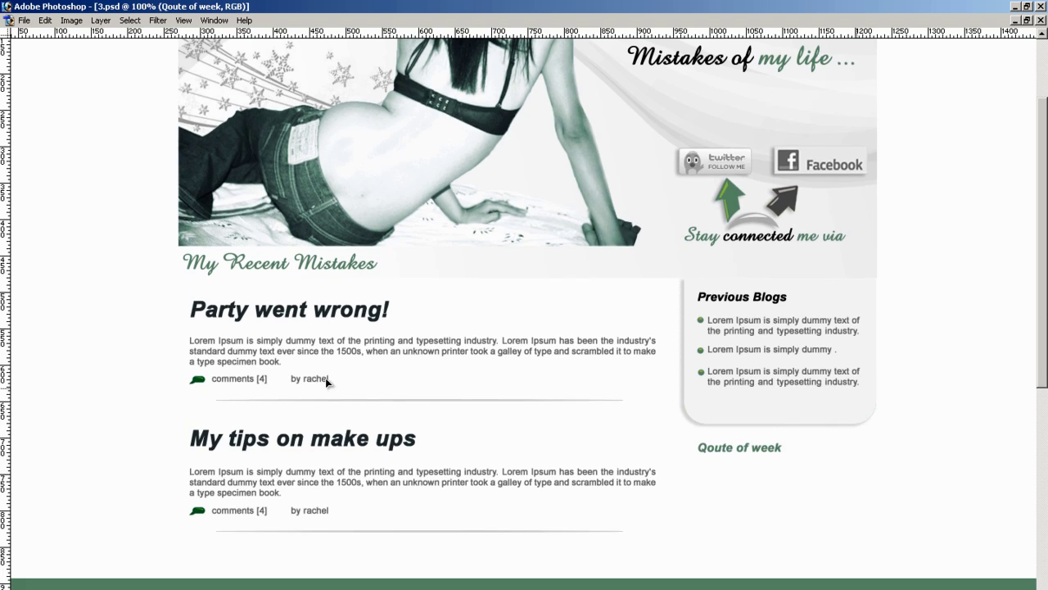
scroll(40, 129, down, 1)
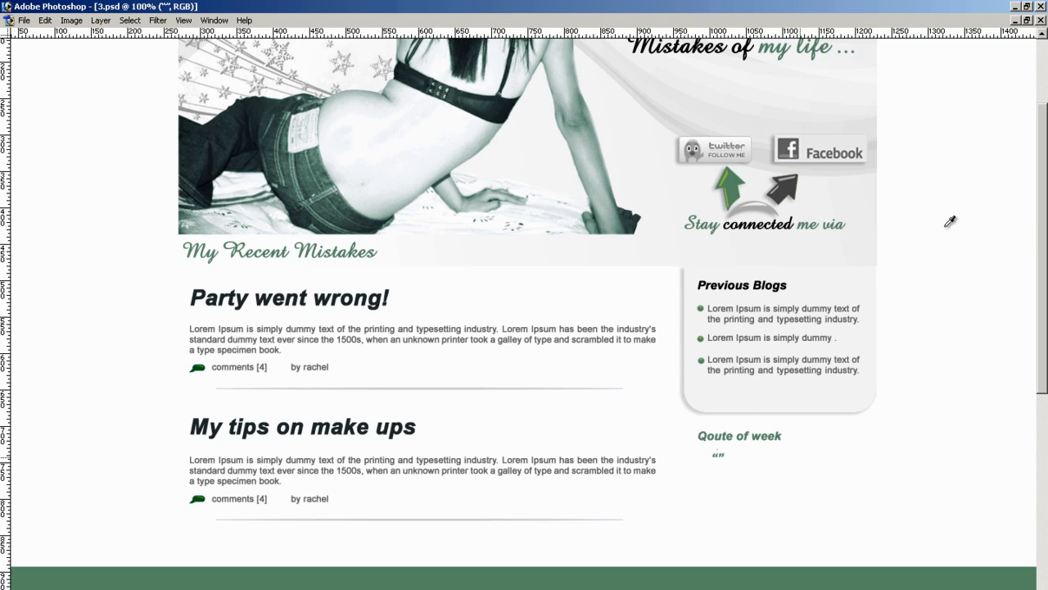
text(Try untill you suceed)
- Set the closing and opening quotation marks of the quote line to 30 pt
key(ctrl+t)
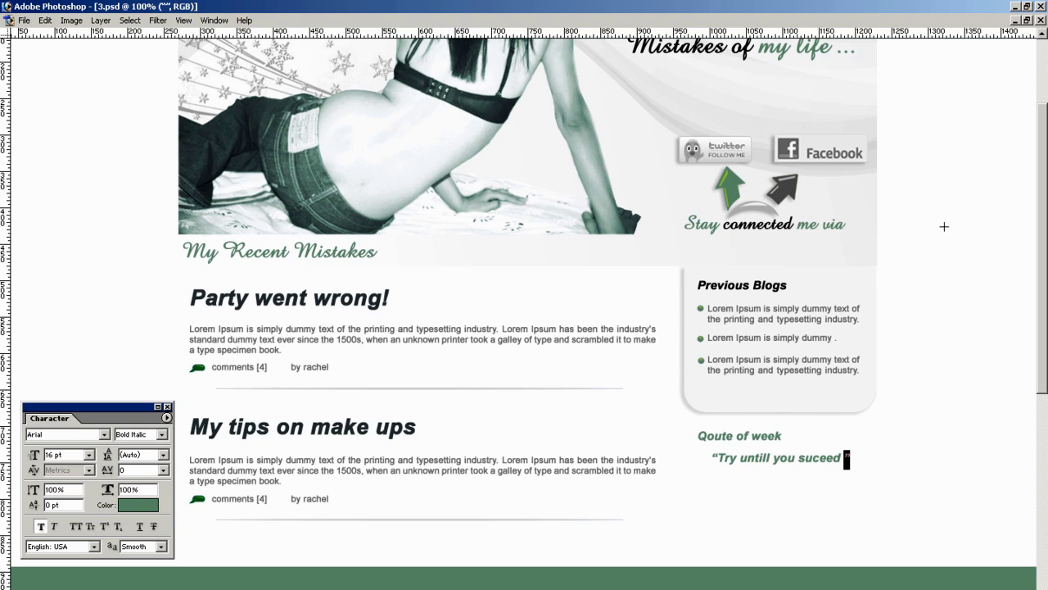
click(89, 454)
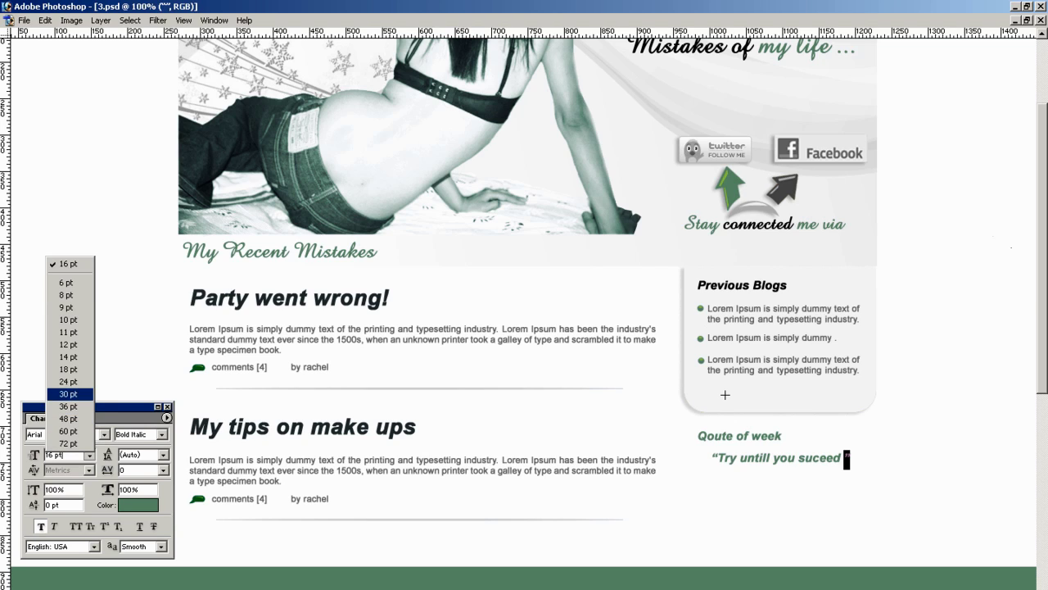
click(69, 393)
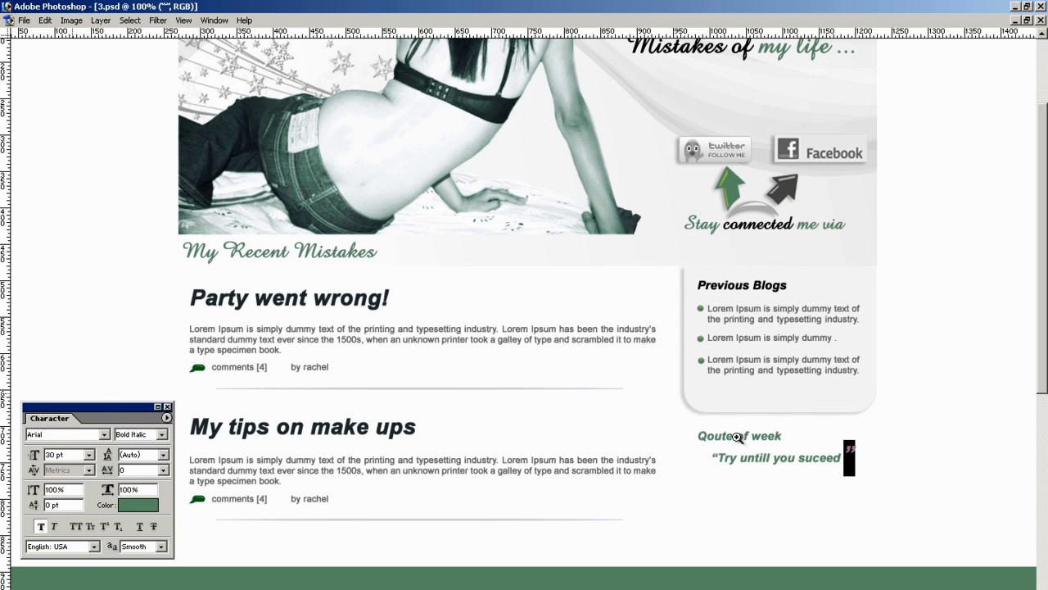
key(ctrl+Return)
scroll(858, 358, up, 2)
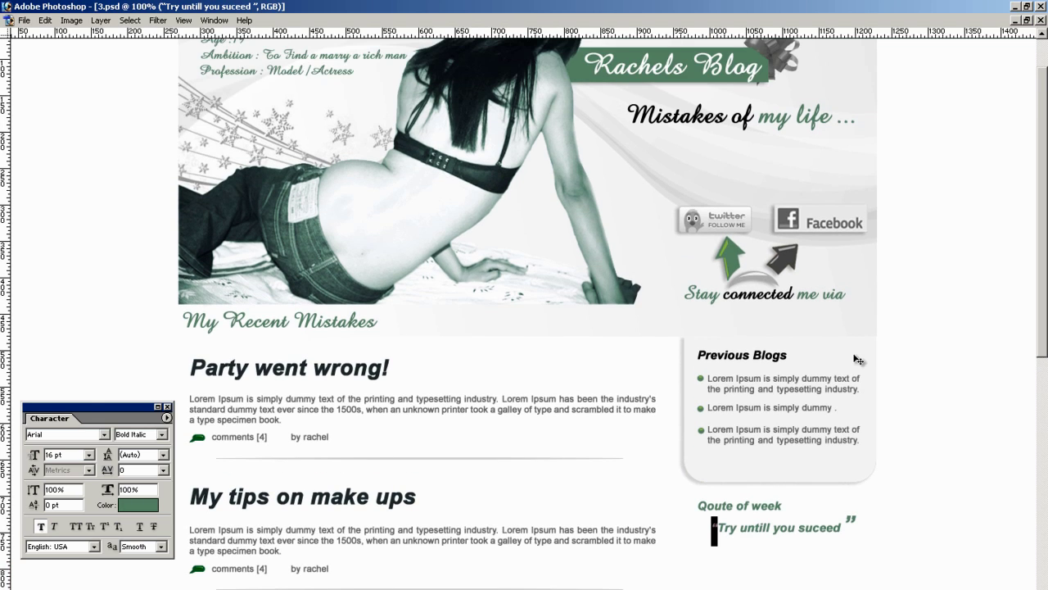
click(89, 455)
click(68, 395)
key(ctrl+Return)
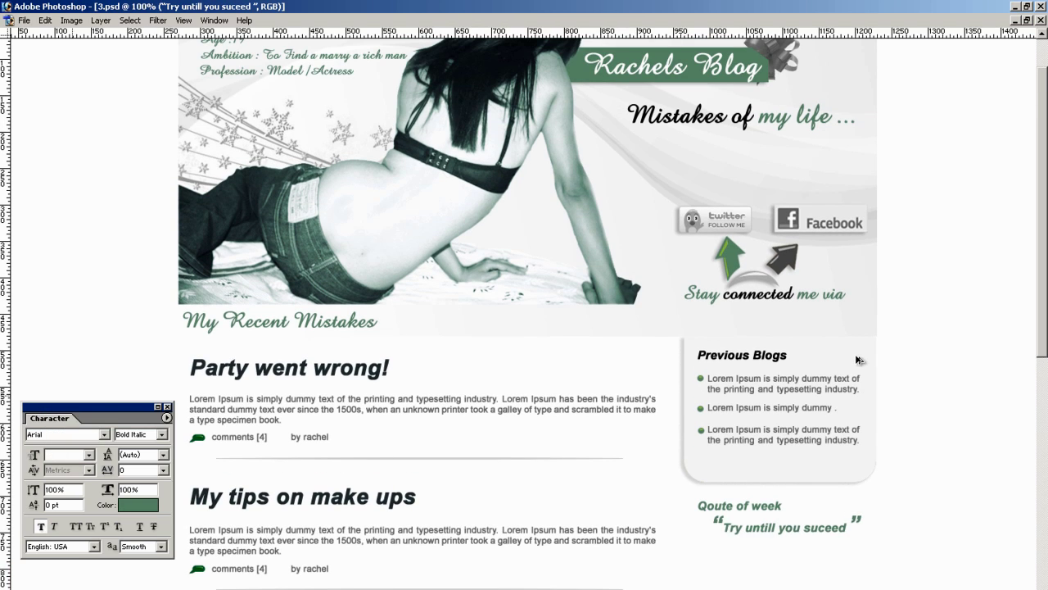
- Nudge the "Try untill you suceed" quote line 10 px left and 10 px down below the Qoute of week heading
scroll(857, 358, down, 1)
right_click(718, 489)
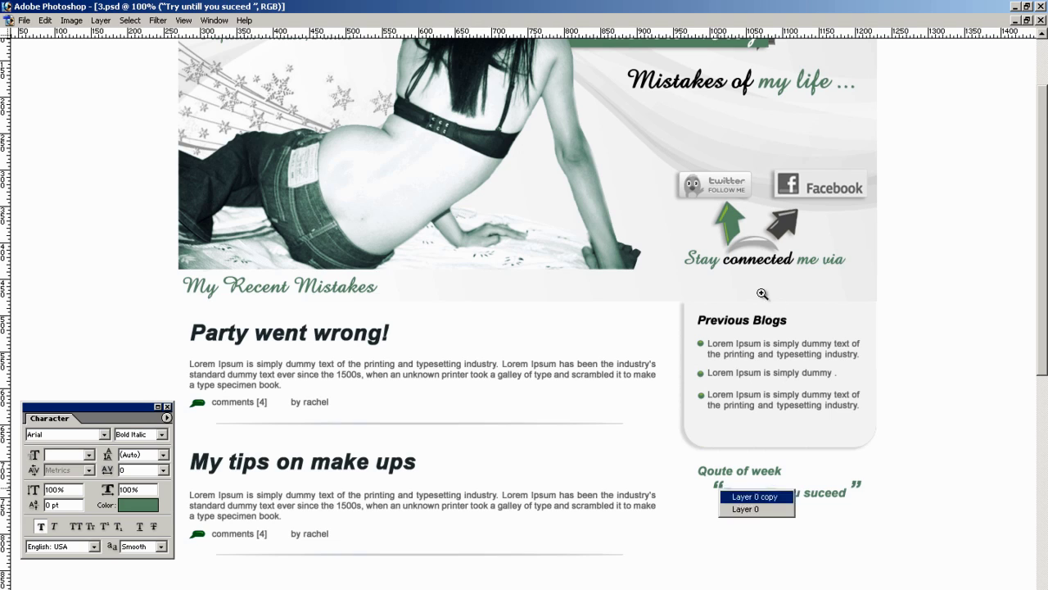
right_click(721, 489)
right_click(720, 484)
click(757, 492)
key(shift+Left)
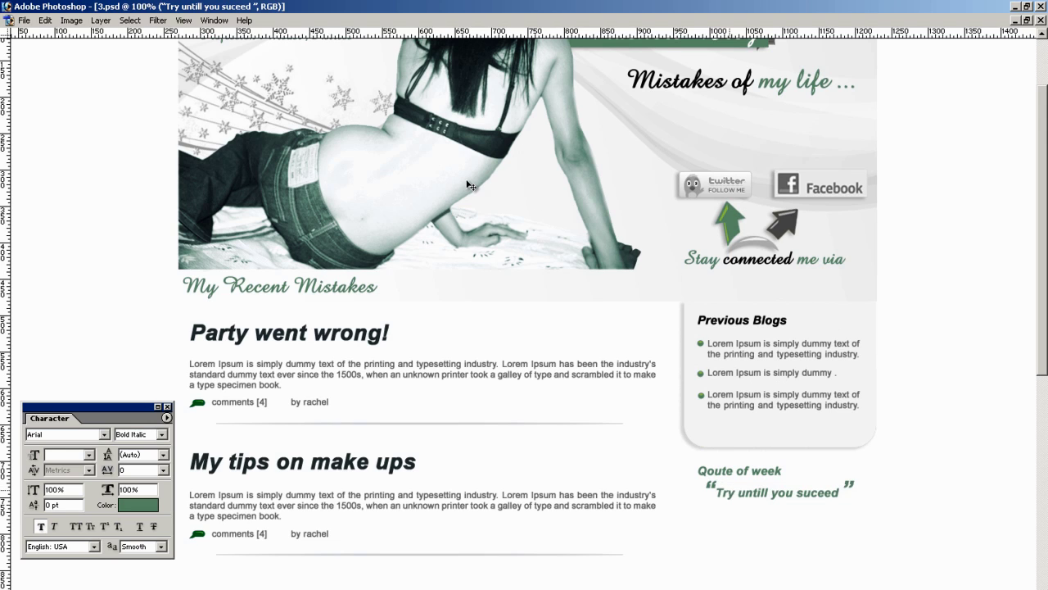
key(shift+Down)
scroll(470, 186, up, 2)
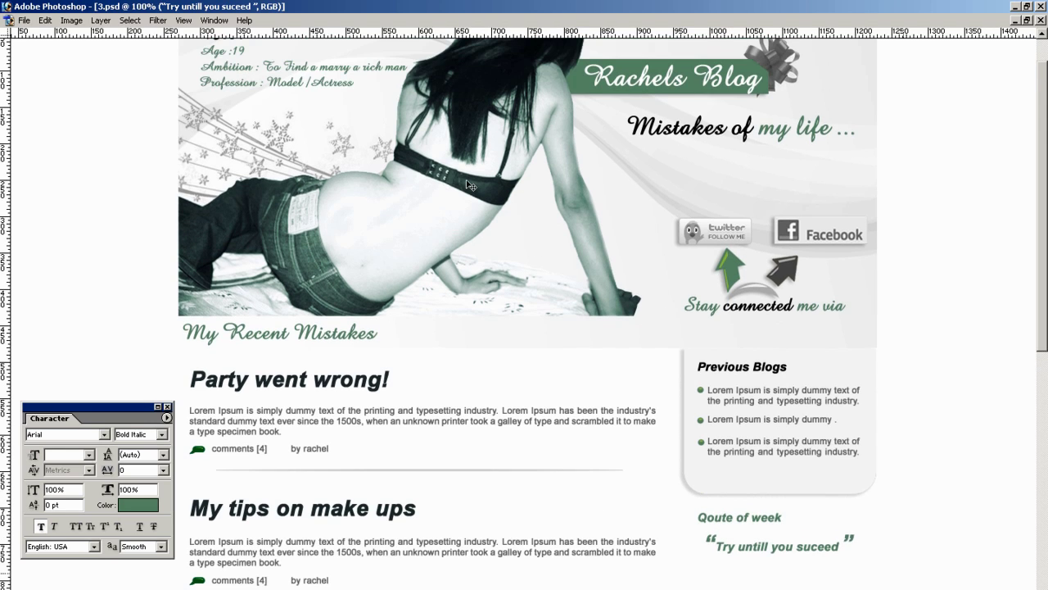
scroll(202, 324, down, 3)
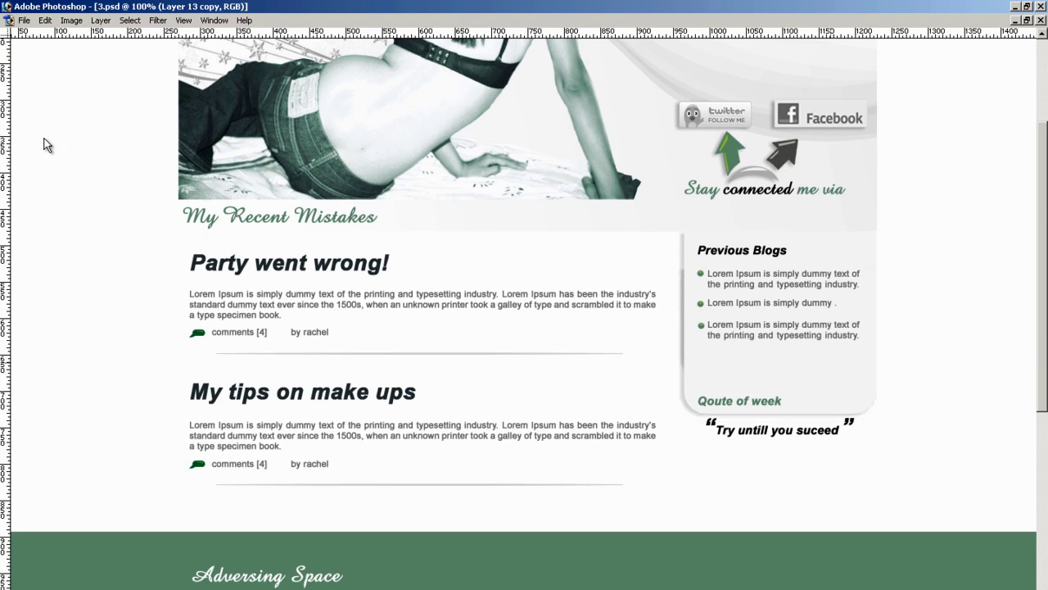
- Shift the duplicated Previous Blogs panel down behind the Qoute of week section
key(shift+Down)
key(shift+Down)
key(shift+Down)
key(shift+Down)
key(shift+Down)
key(shift+Down)
key(shift+Down)
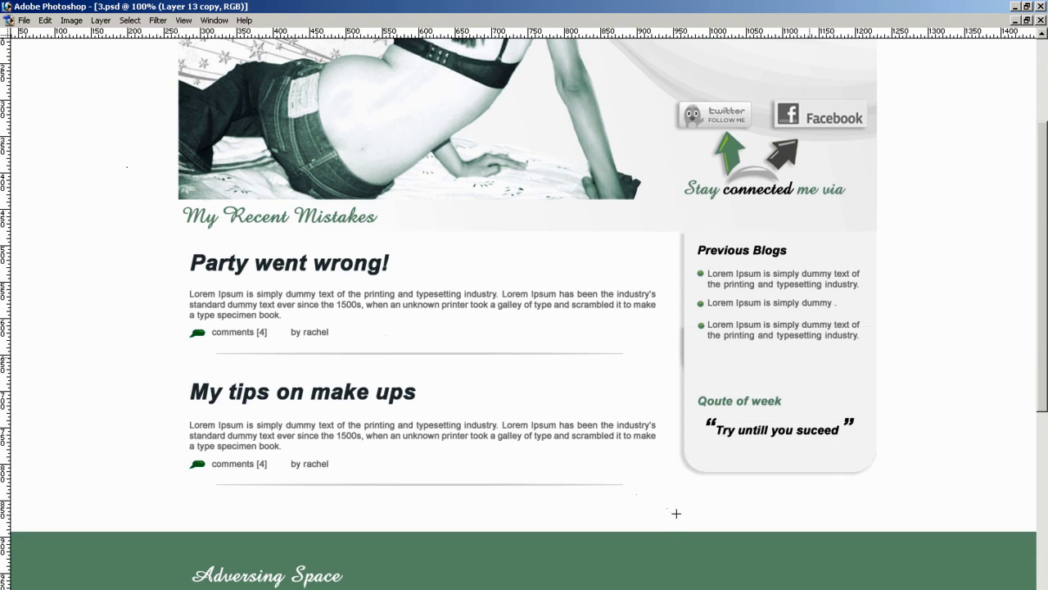
- Flip the duplicated panel vertically so its rounded corners face up, and place it below the quote line
key(ctrl+t)
drag(816, 480, 884, 473)
key(Return)
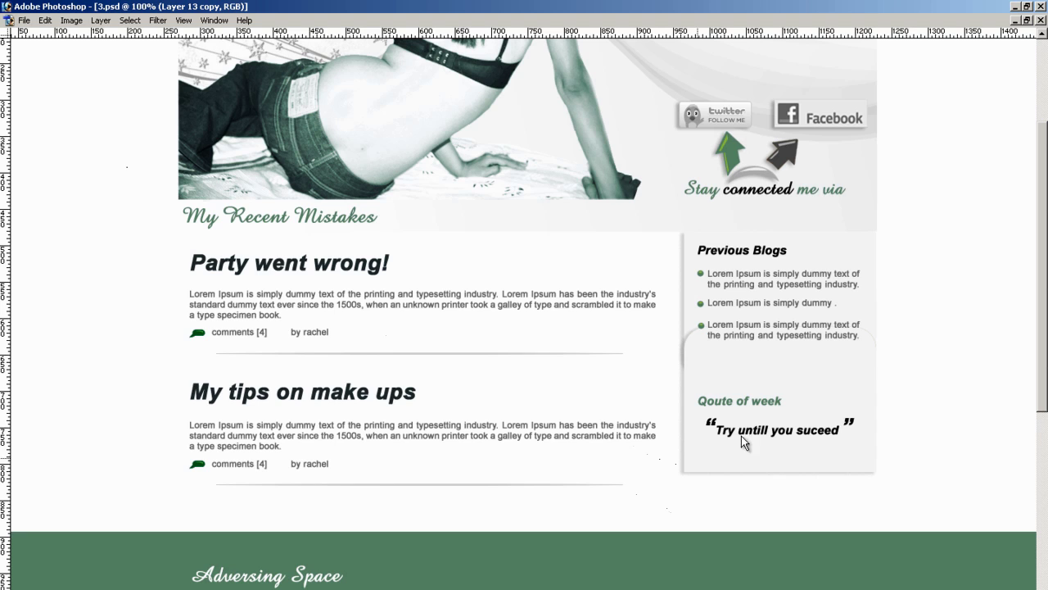
drag(844, 303, 840, 428)
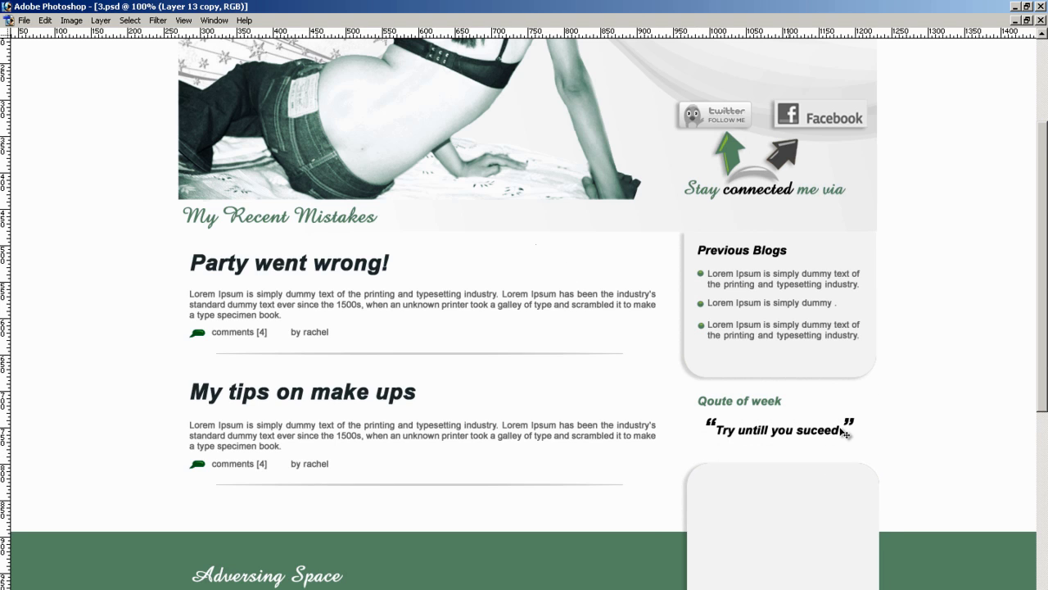
scroll(840, 428, down, 2)
scroll(840, 431, down, 1)
scroll(841, 435, up, 4)
scroll(789, 484, down, 2)
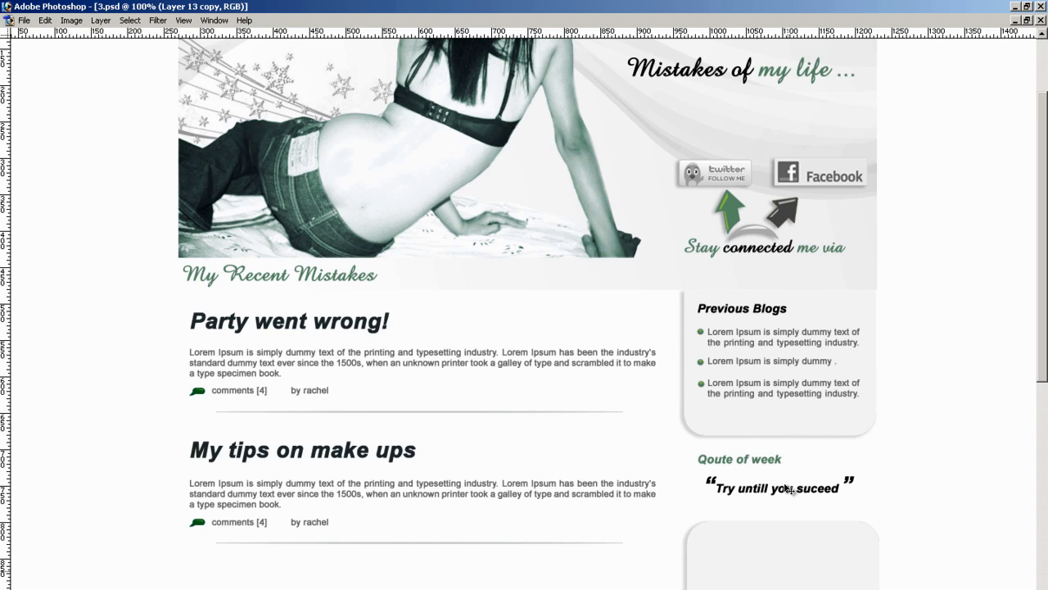
key(Right)
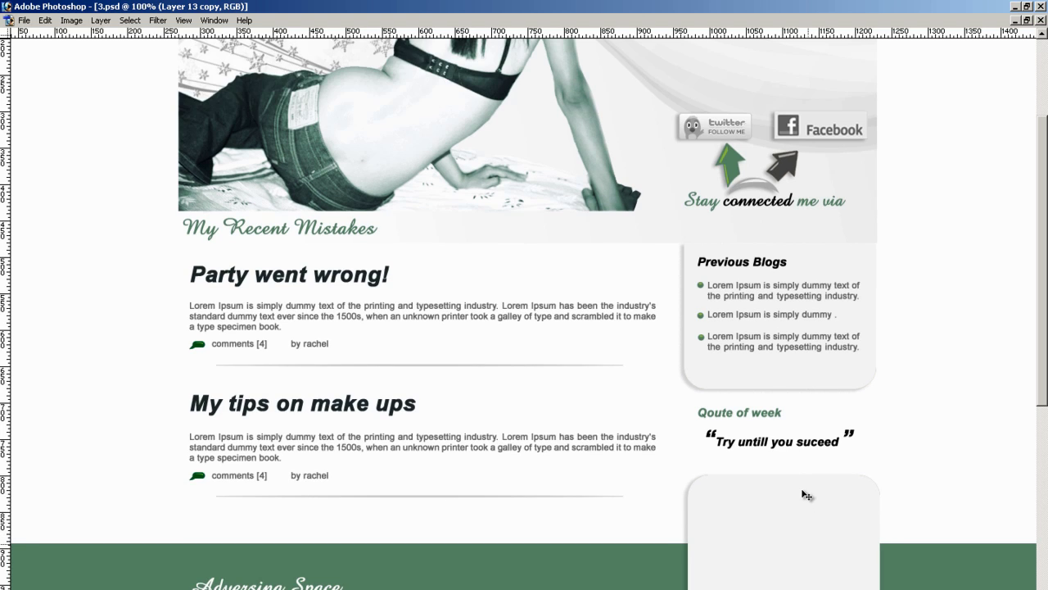
scroll(807, 495, down, 3)
- Send the flipped panel layer backward in the layer stack until it lies behind the green footer band
key(Tab)
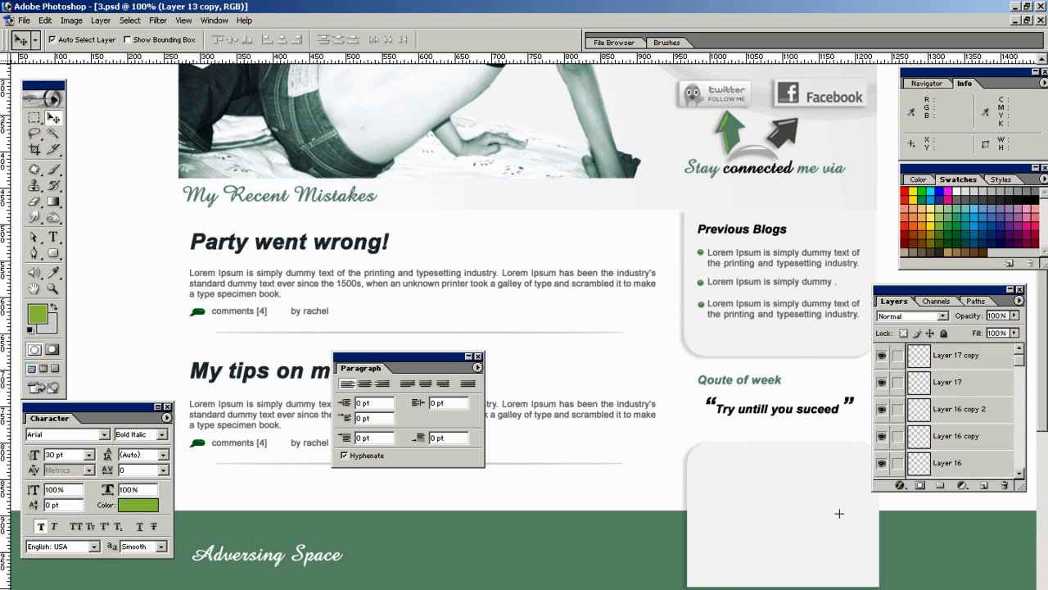
right_click(828, 493)
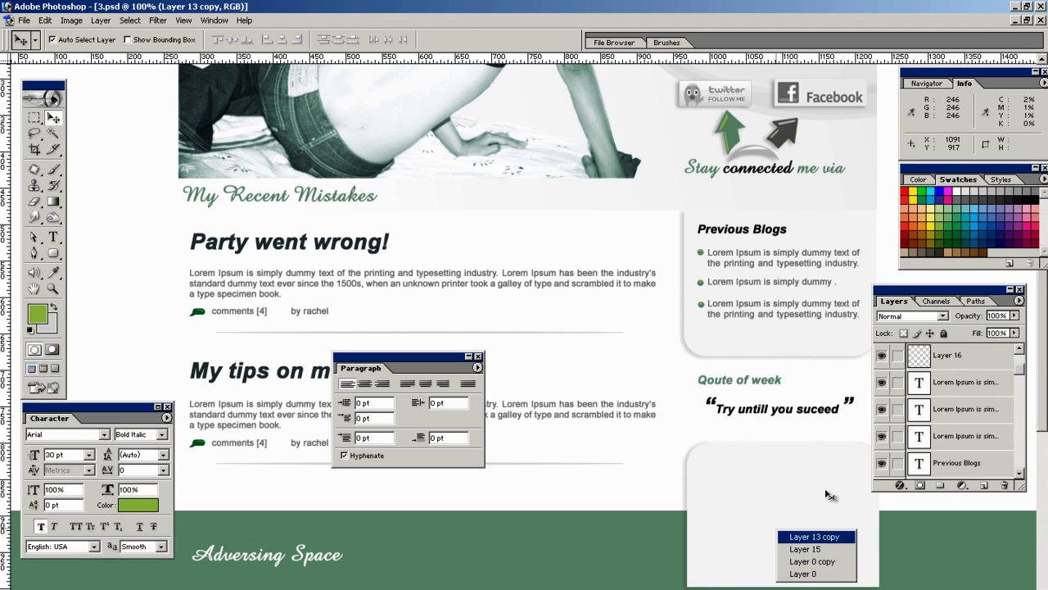
click(826, 489)
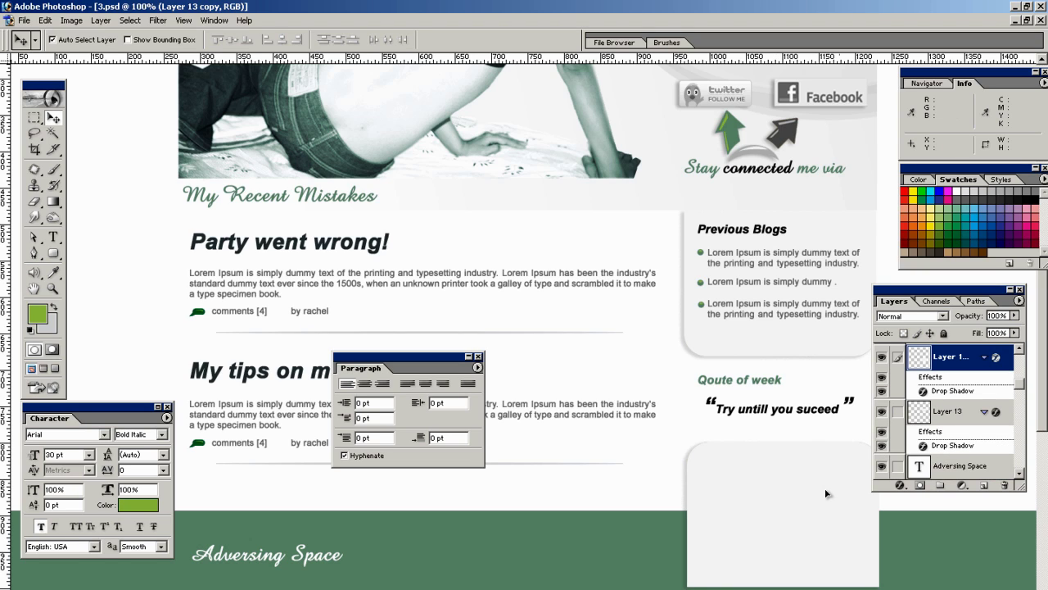
key(ctrl+bracketleft)
key(ctrl+bracketleft)
key(ctrl+bracketleft)
key(ctrl+bracketleft)
key(ctrl+bracketleft)
key(ctrl+bracketleft)
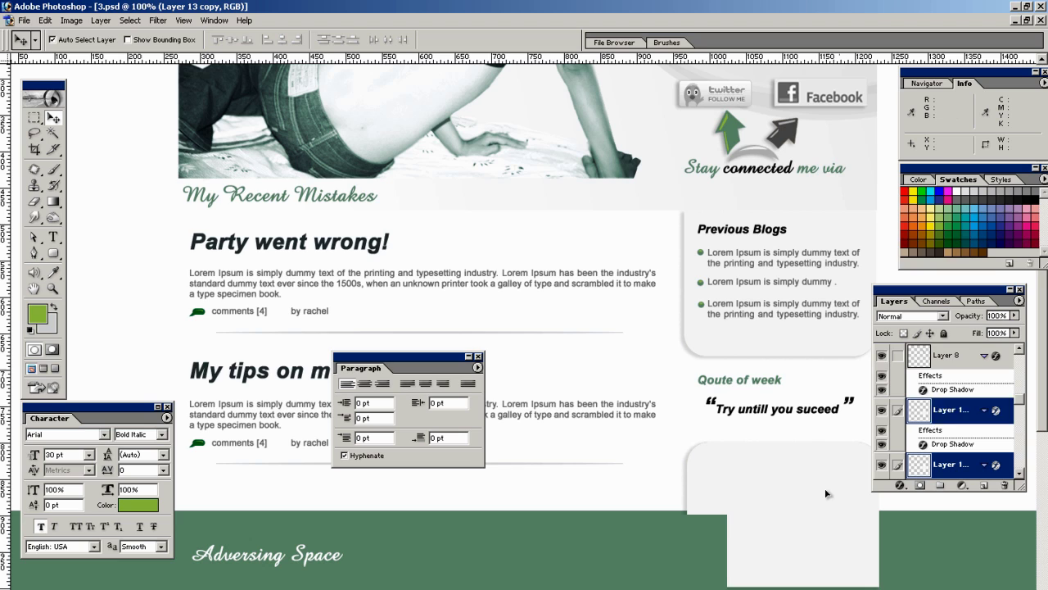
key(Tab)
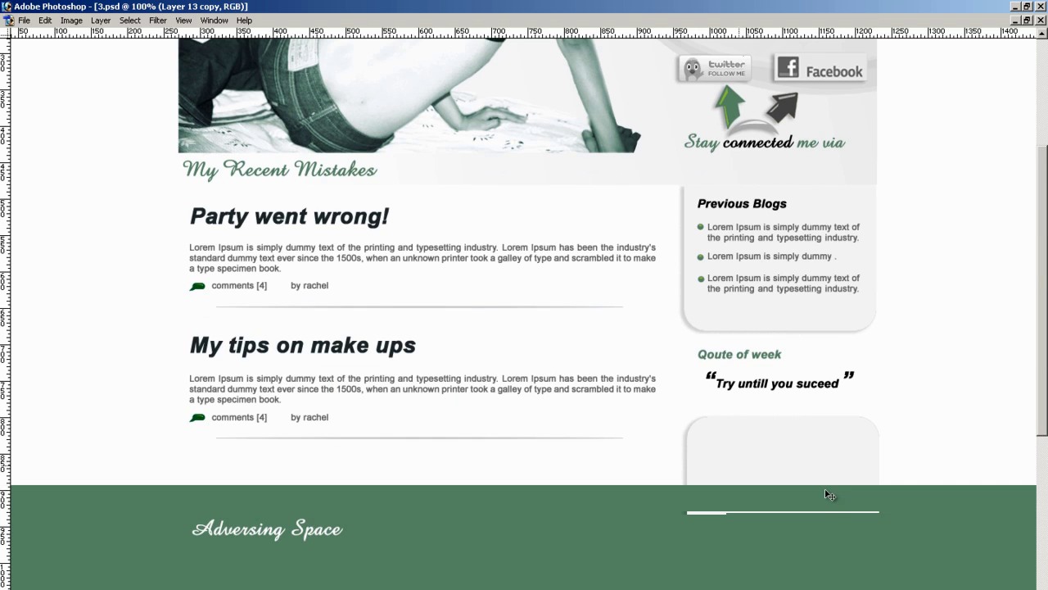
- Move the green footer band down 50 px to expose more of the new sidebar panel
scroll(825, 488, down, 2)
scroll(790, 330, up, 1)
right_click(818, 399)
click(819, 476)
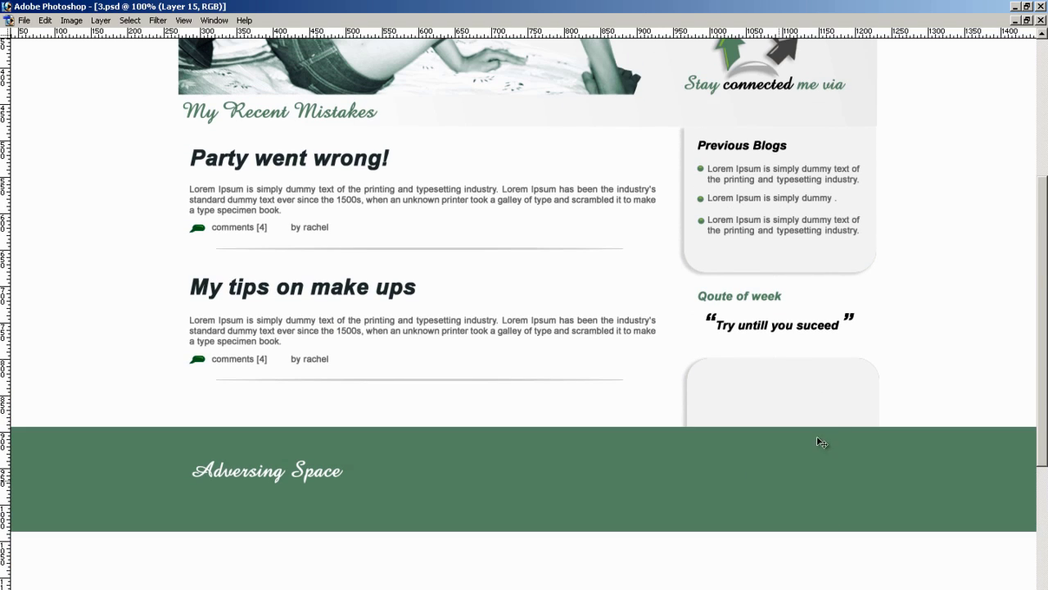
key(shift+Down)
key(shift+Down)
key(shift+Down)
key(shift+Down)
key(shift+Down)
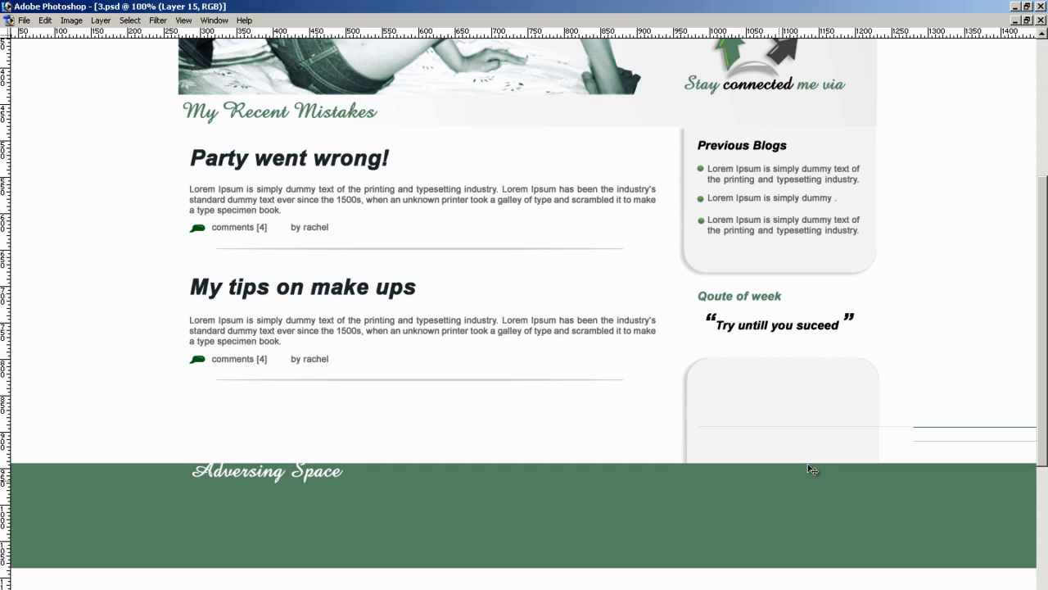
scroll(817, 415, up, 2)
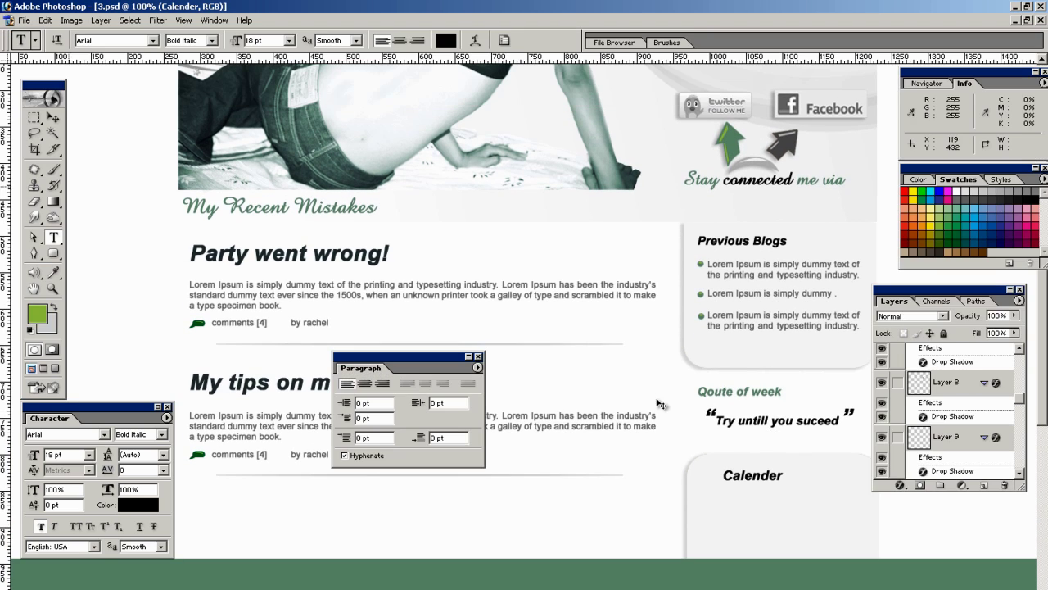
- Show the guides and move the Calender heading about 32 px left, close to the guide at the Qoute of week heading's edge
click(54, 117)
key(Tab)
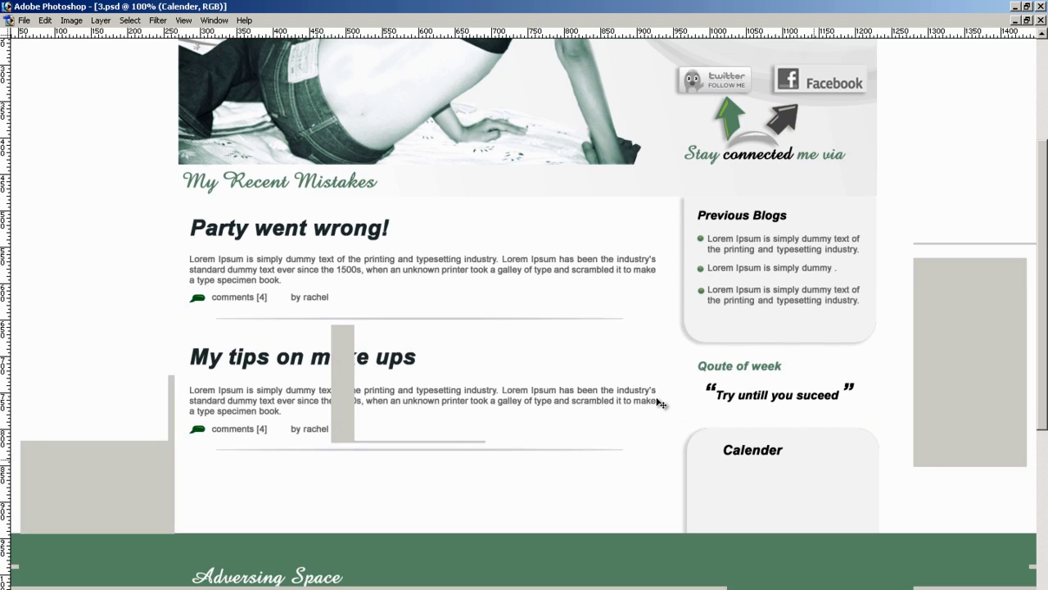
right_click(738, 450)
click(700, 319)
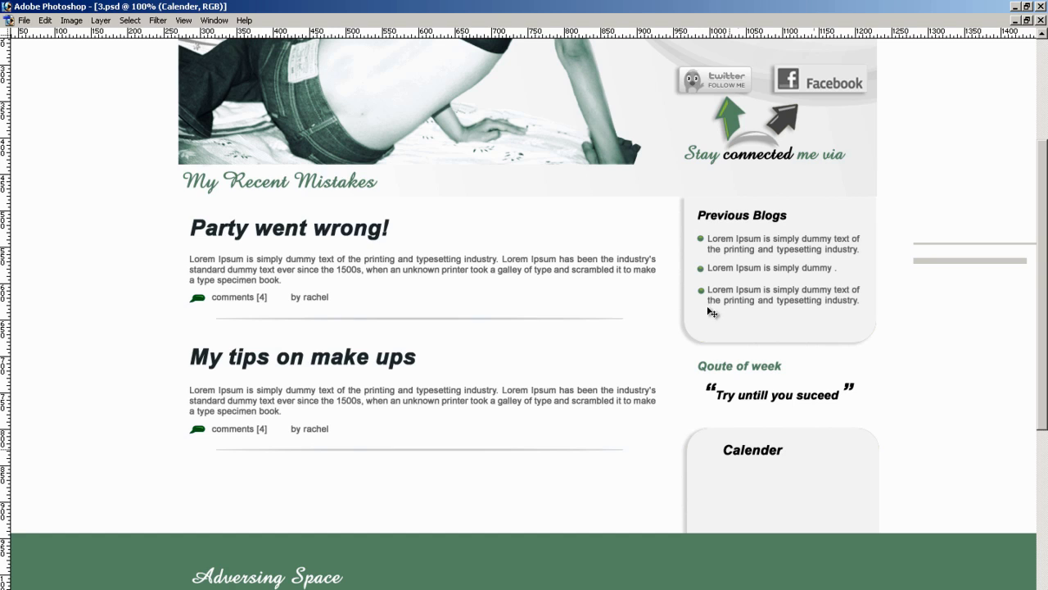
key(ctrl+semicolon)
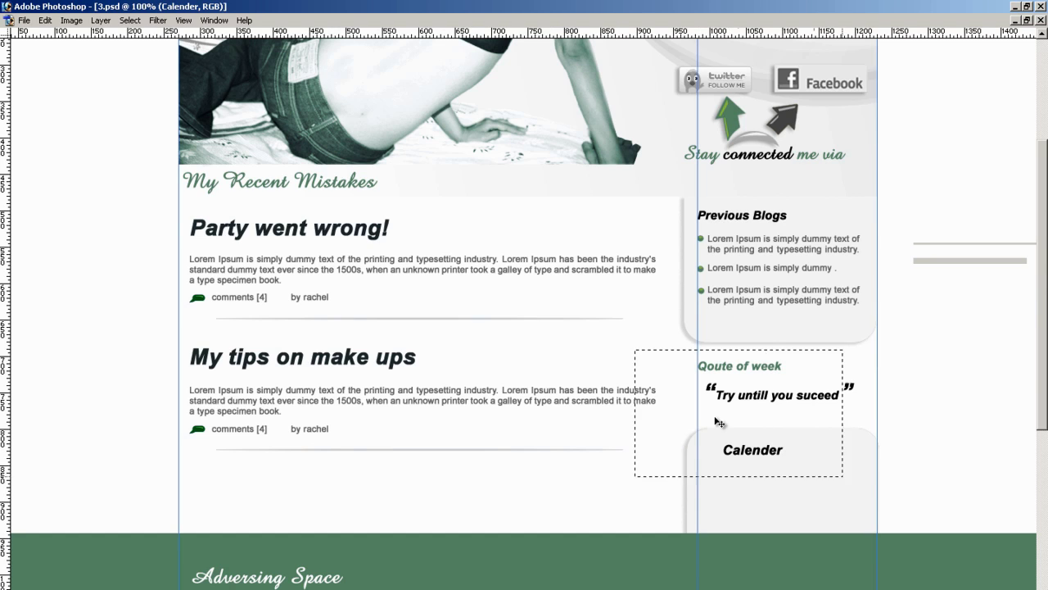
drag(843, 476, 926, 520)
right_click(380, 388)
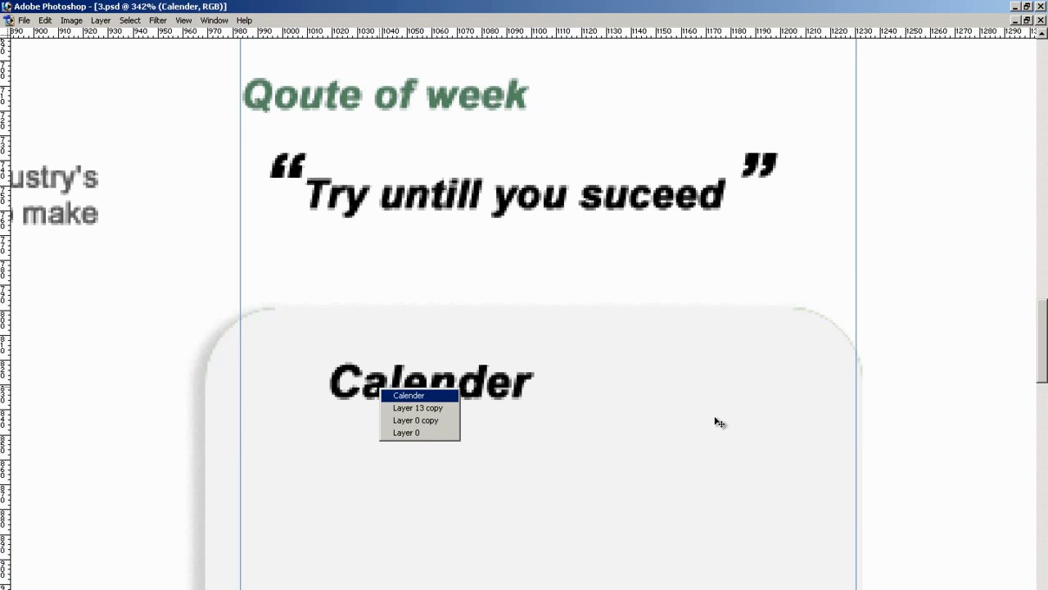
click(401, 395)
key(shift+Left)
key(shift+Left)
key(shift+Left)
key(shift+Left)
key(shift+Right)
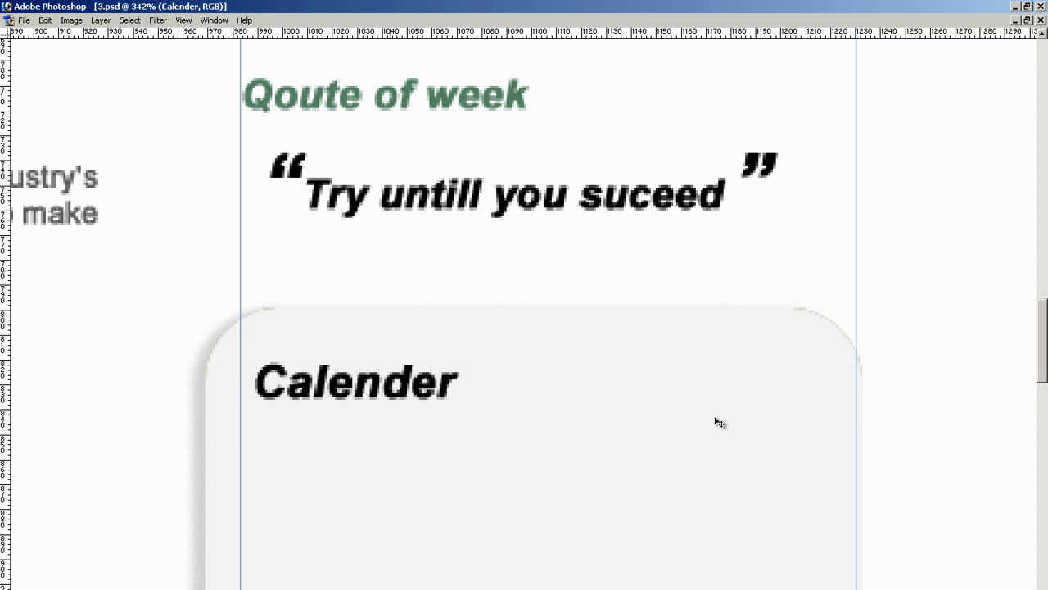
key(Left)
key(Left)
key(ctrl+alt+0)
scroll(716, 417, up, 3)
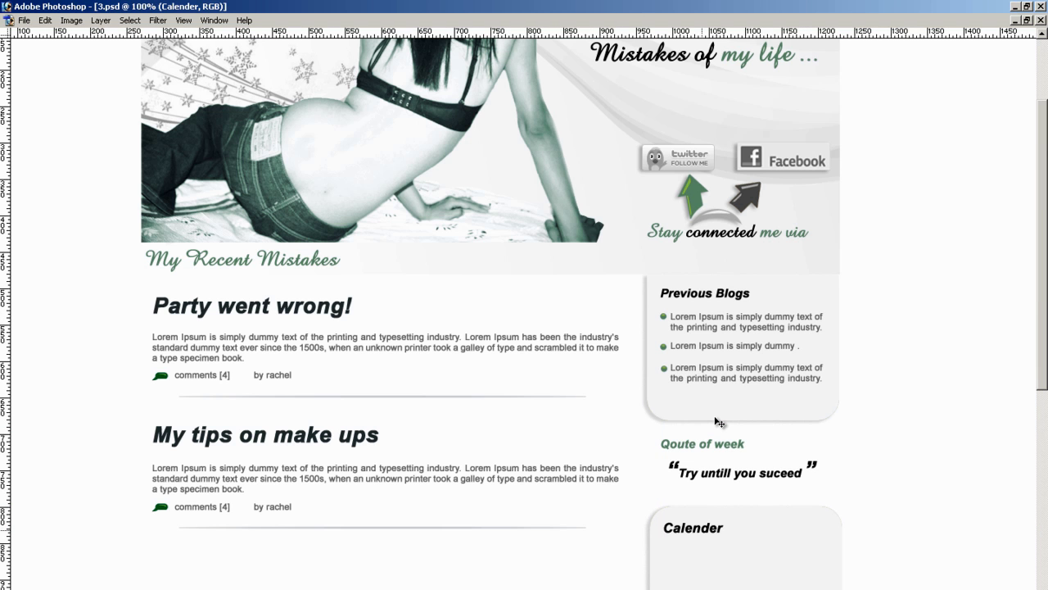
- Set the Calender heading's text color to green 5D8D6A
double_click(702, 530)
key(ctrl+t)
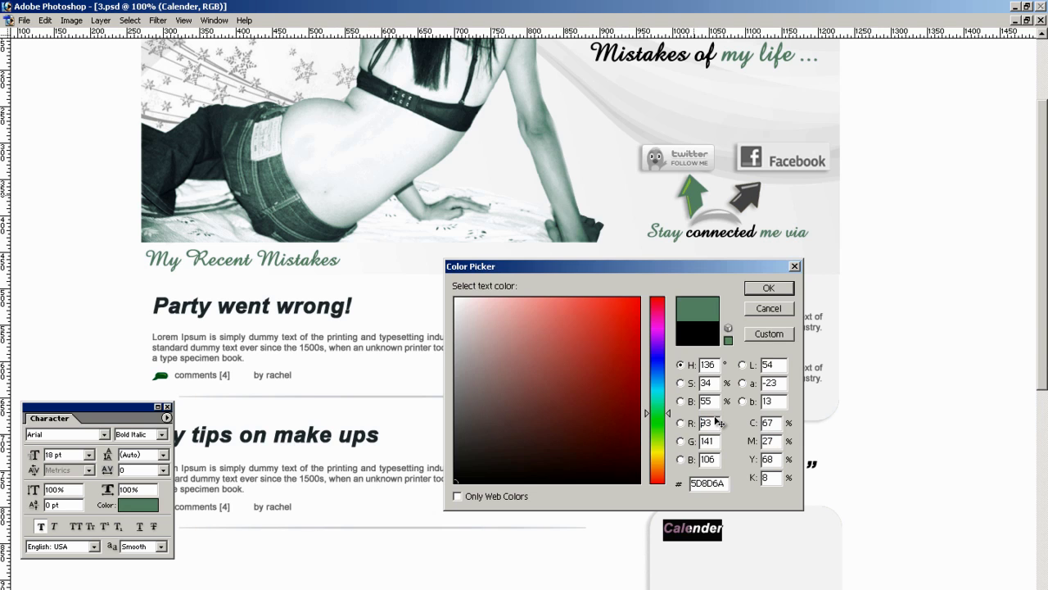
key(Return)
key(ctrl+Return)
scroll(719, 422, down, 5)
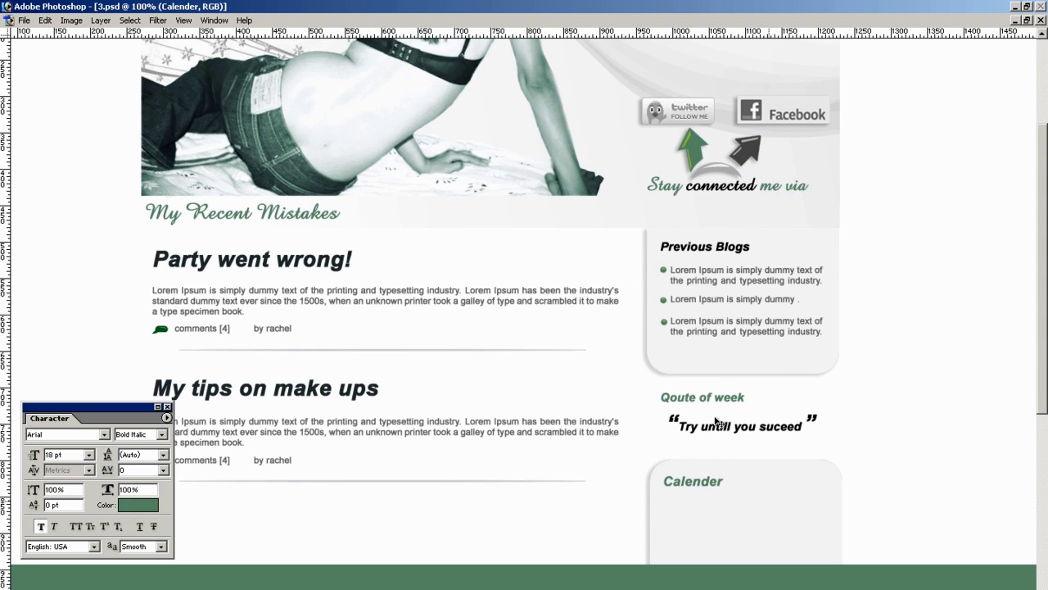
- Recolor the Previous Blogs heading to the same green as the other sidebar headings
scroll(718, 422, up, 4)
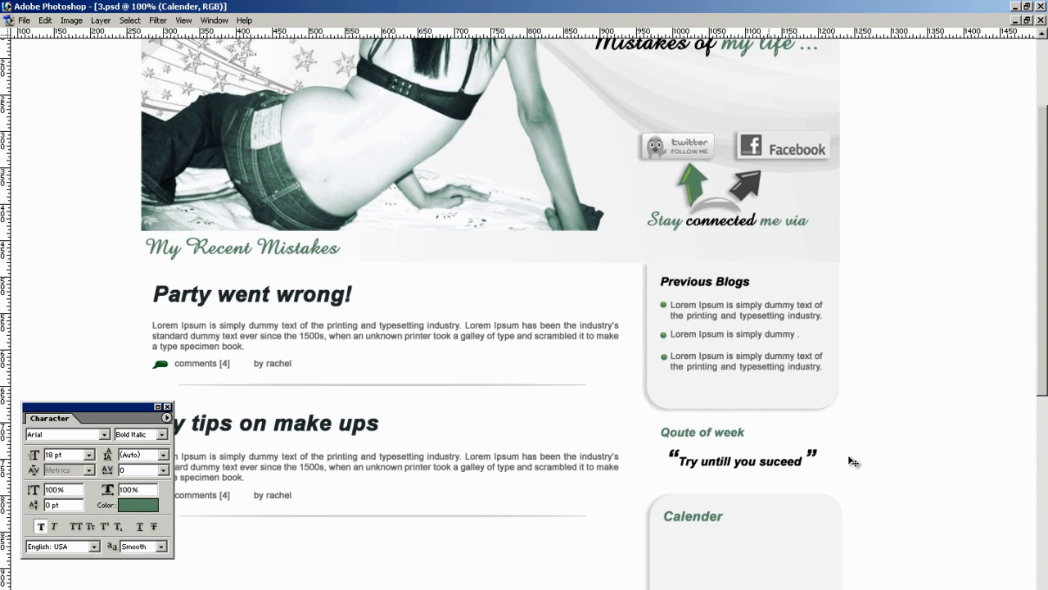
scroll(852, 461, up, 1)
double_click(698, 429)
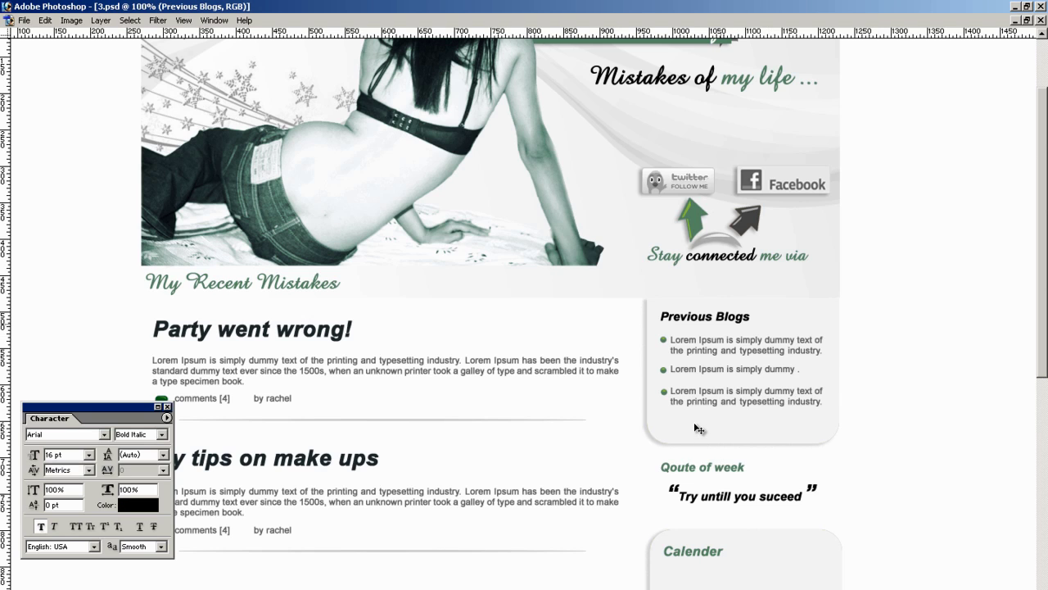
click(138, 505)
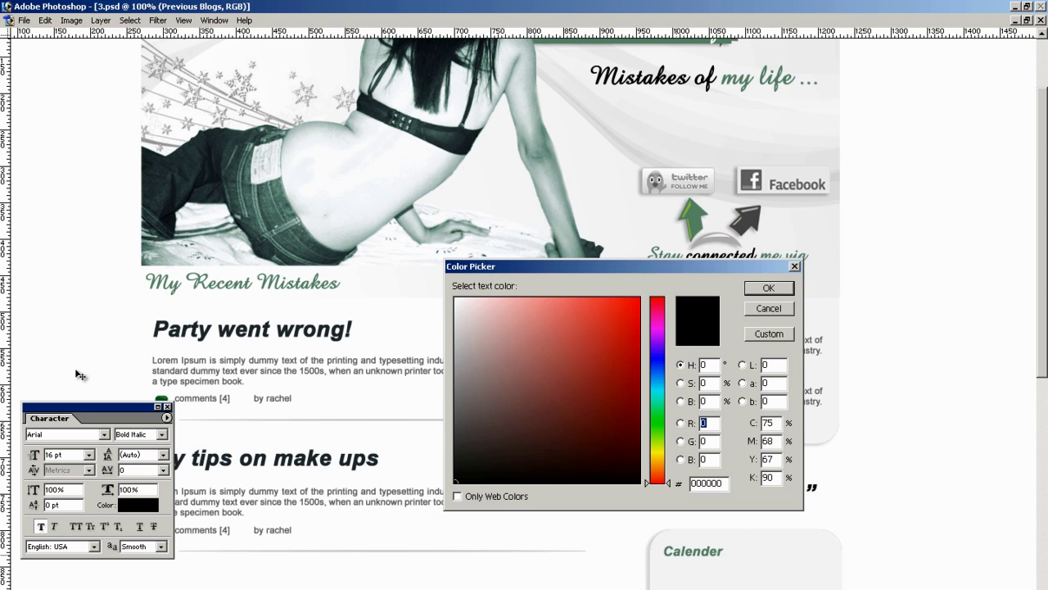
click(10, 368)
click(768, 288)
key(ctrl+Return)
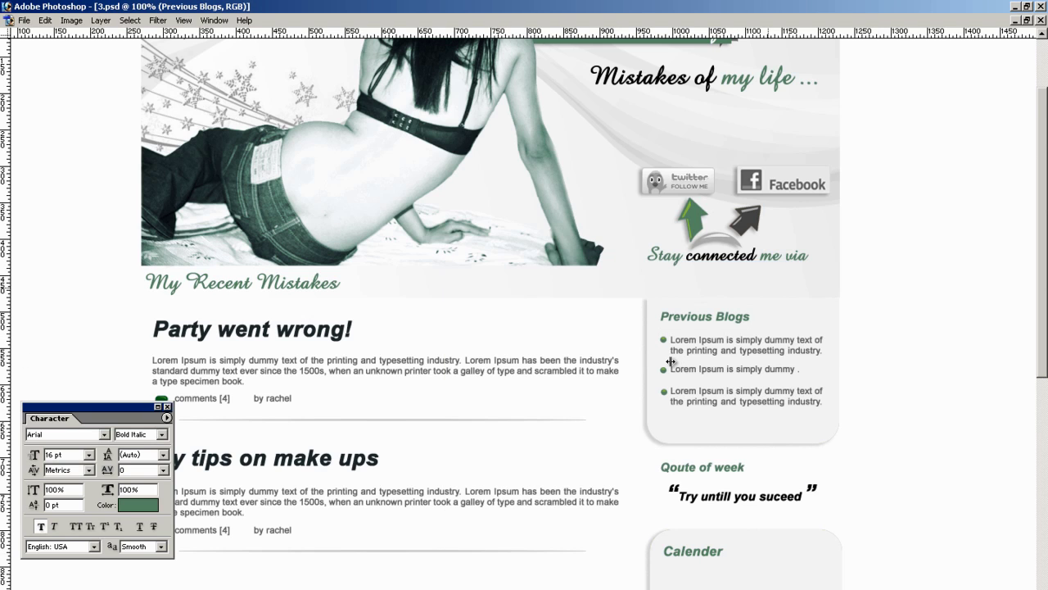
- Continue the date numbers under the Calender heading with a third line from 23 to 31
scroll(671, 362, down, 1)
scroll(704, 423, down, 2)
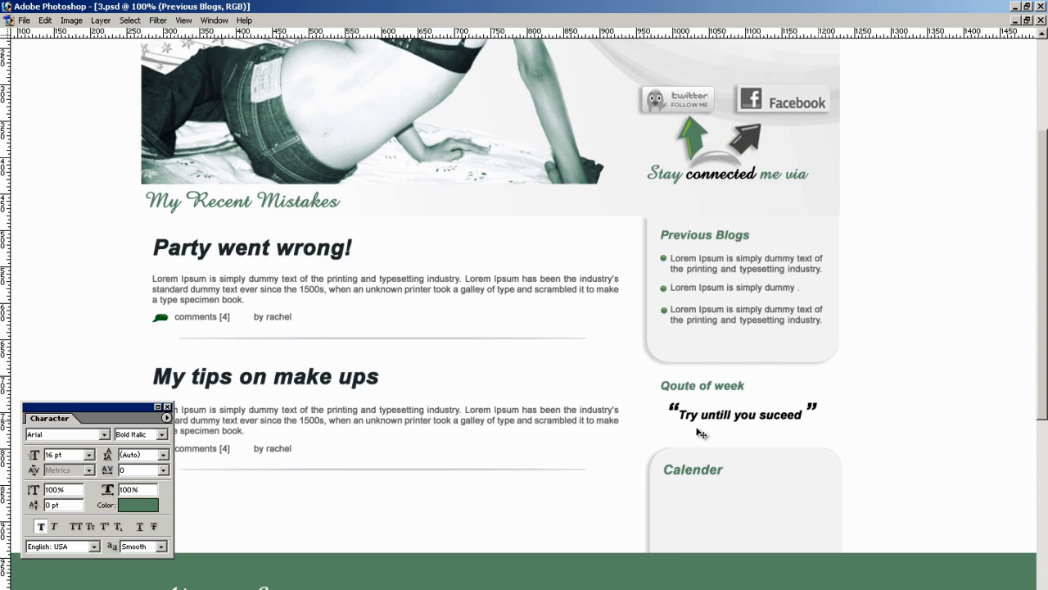
scroll(697, 428, up, 3)
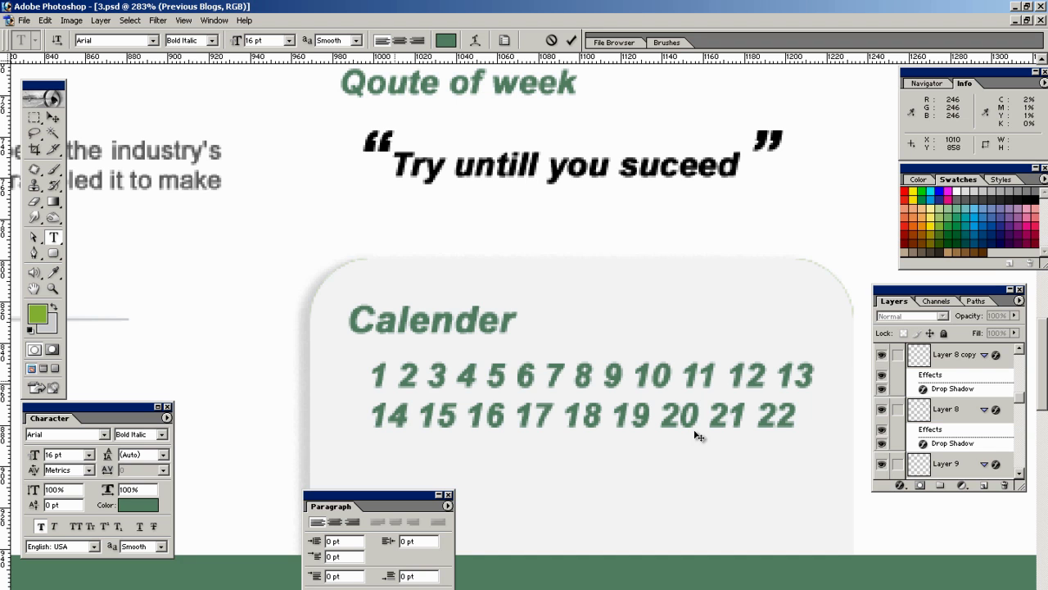
text(23 24 )
text(25 26)
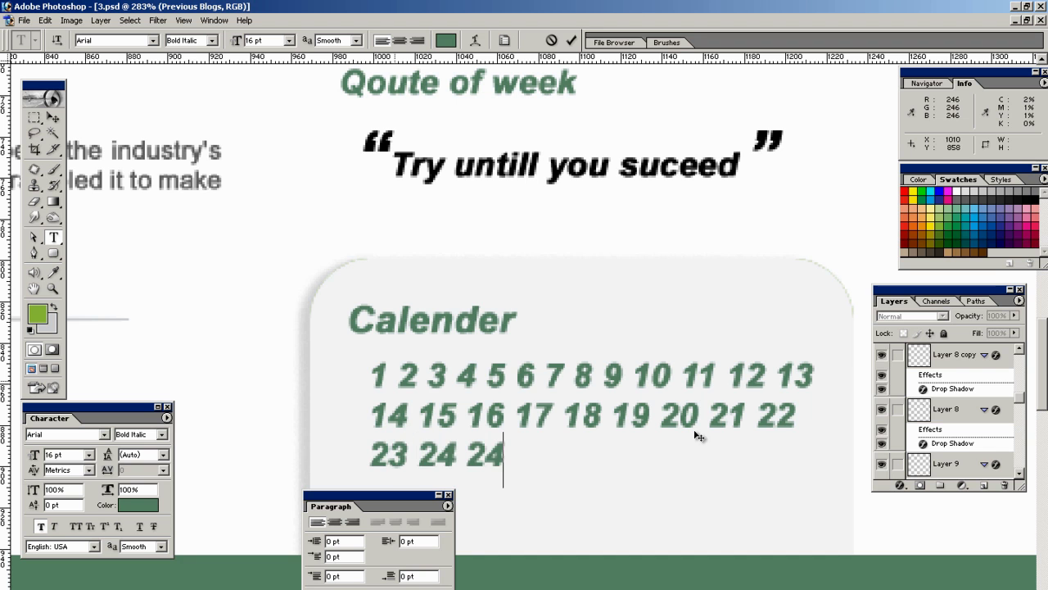
text( 27 )
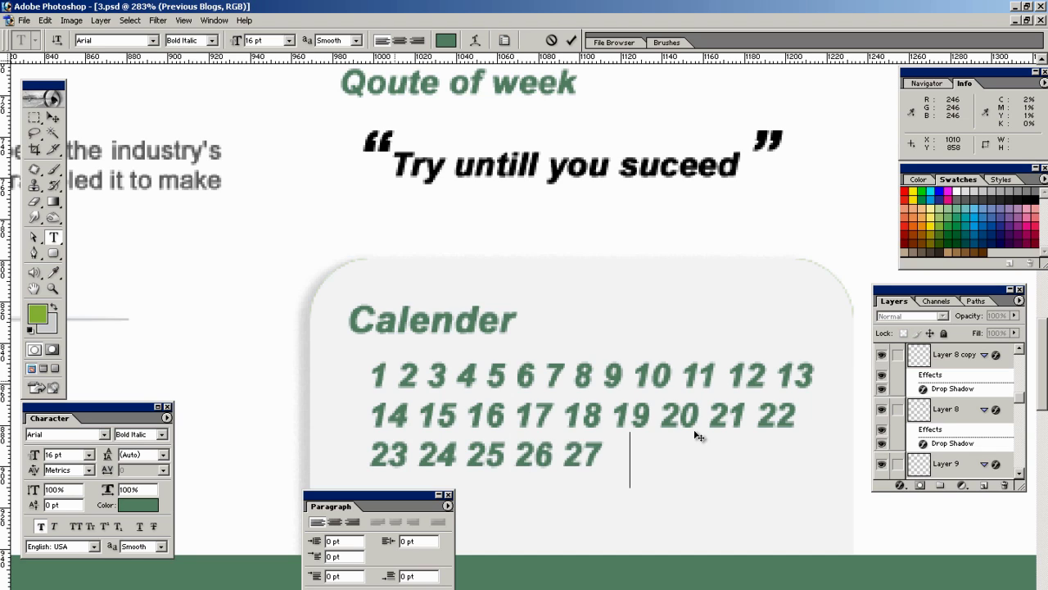
text(28 29 3)
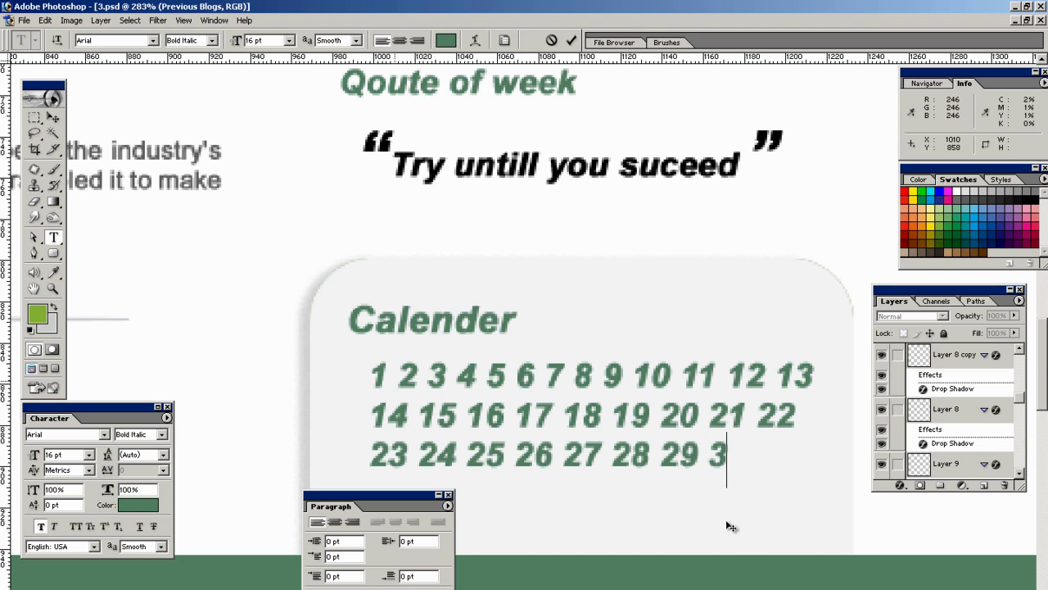
text(0 31)
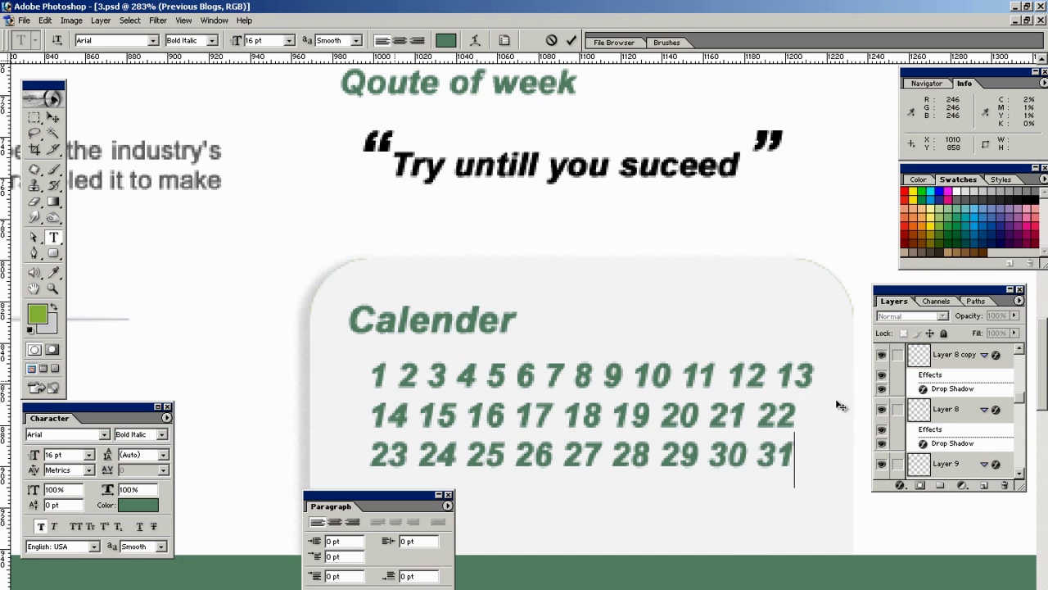
- Finish editing the date numbers and move them about 10 px down, away from the Calender heading
key(ctrl+Return)
key(v)
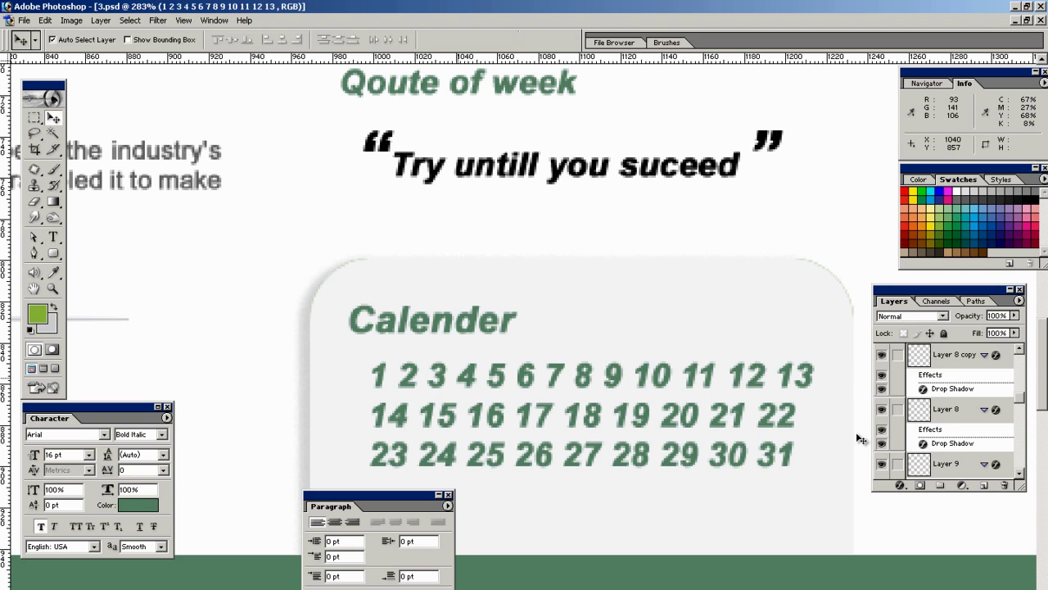
right_click(470, 381)
click(515, 390)
key(shift+Down)
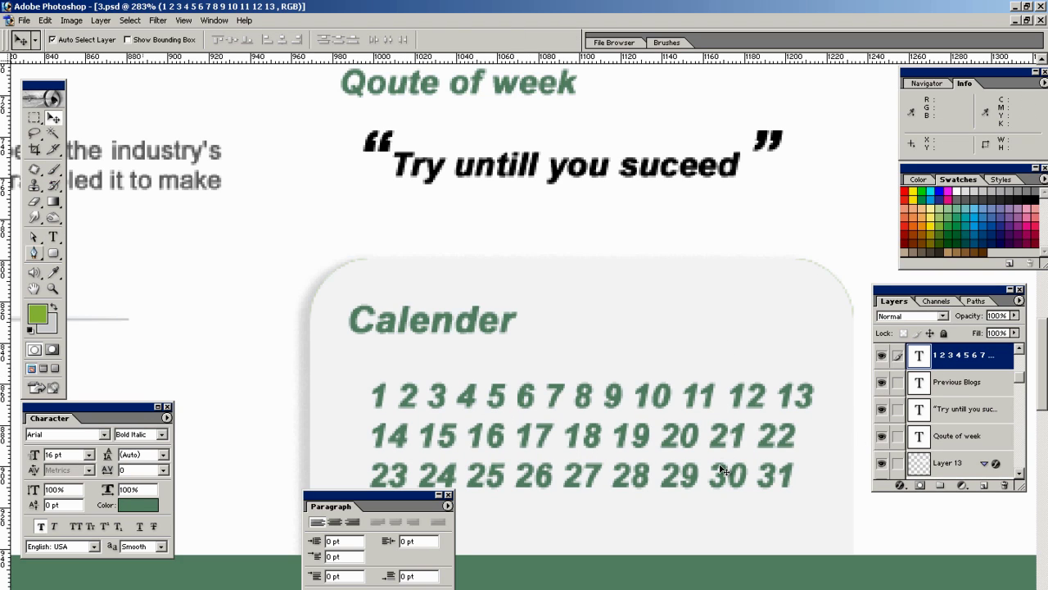
- Set the tracking of the second date line, 14 to 22, to 25 so it spreads wider
key(t)
key(v)
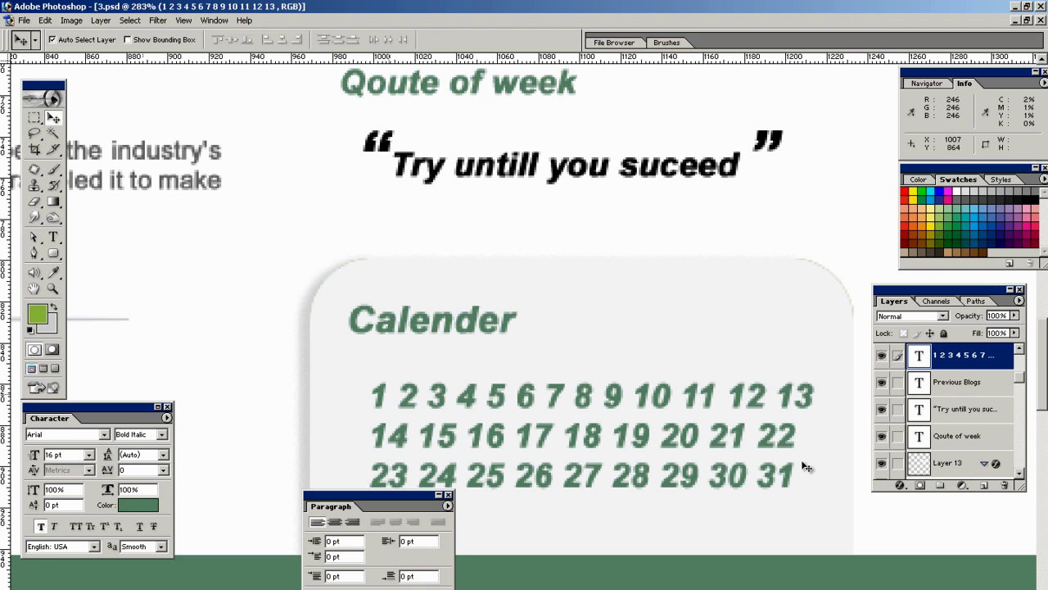
key(t)
drag(801, 442, 368, 442)
drag(90, 407, 236, 287)
click(308, 350)
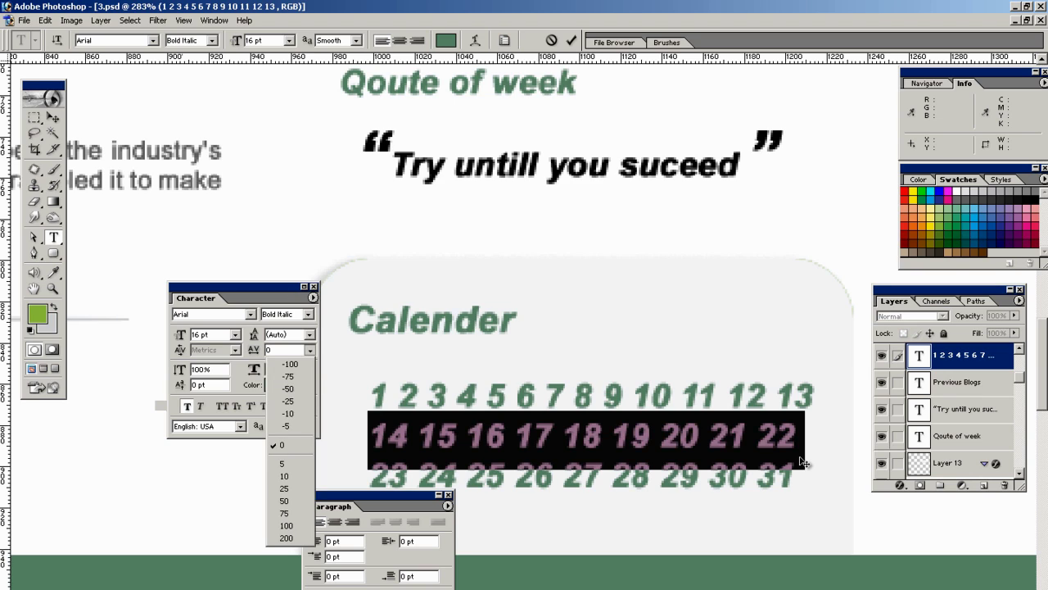
click(288, 500)
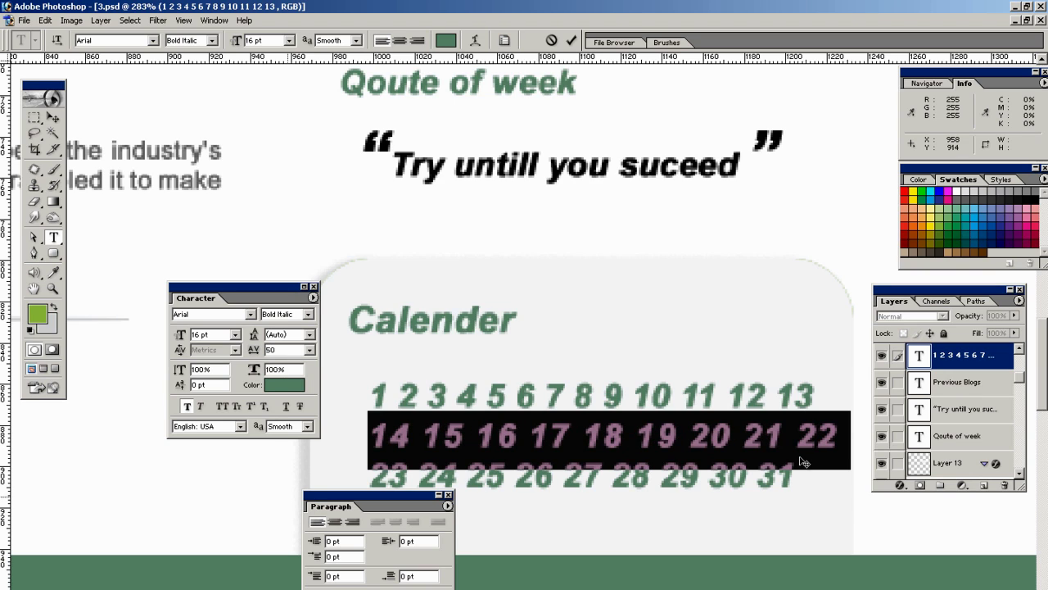
click(309, 350)
click(291, 488)
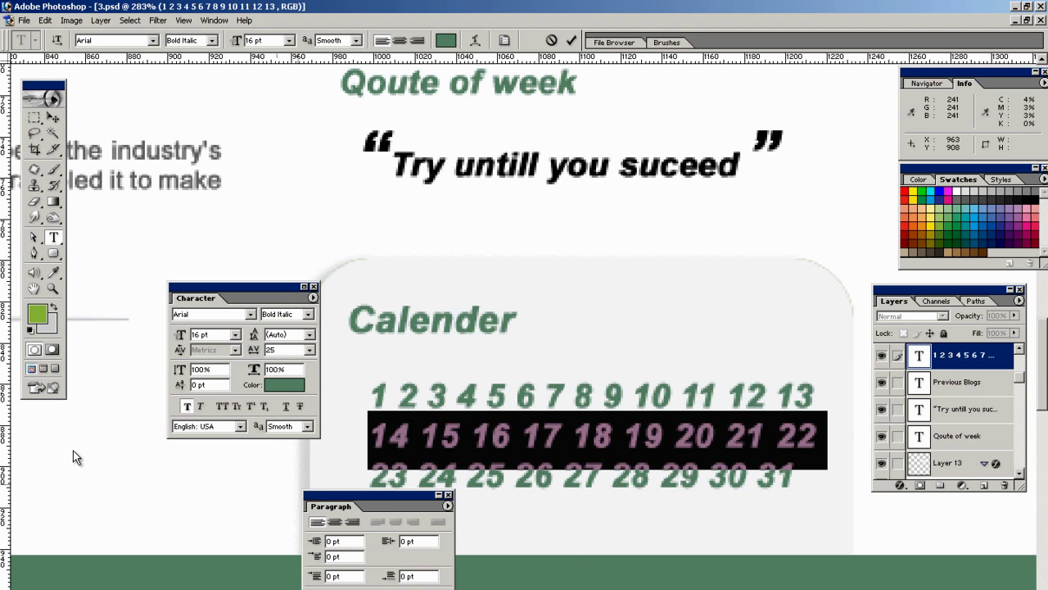
key(ctrl+Return)
click(776, 436)
click(806, 477)
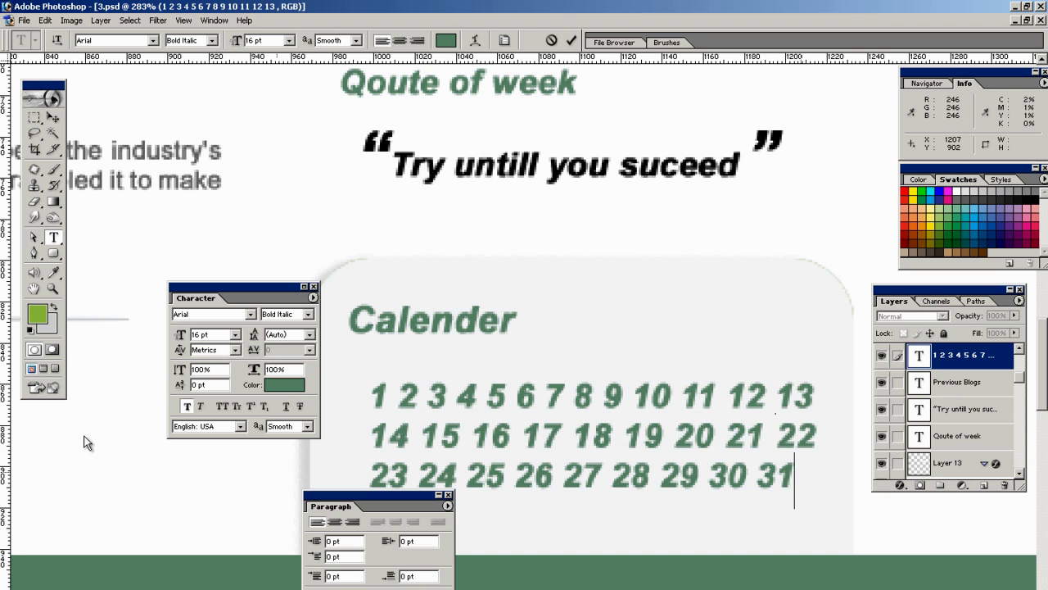
drag(805, 480, 423, 468)
key(ctrl+Return)
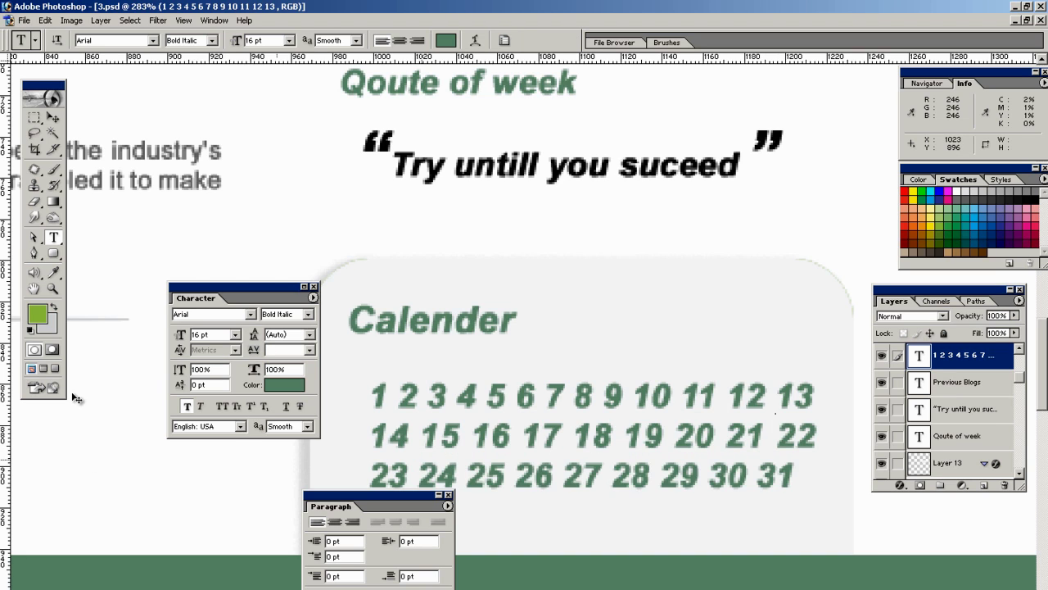
- View the page at 100% without the panels and move the green footer band about 10 px down
key(ctrl+alt+0)
key(Tab)
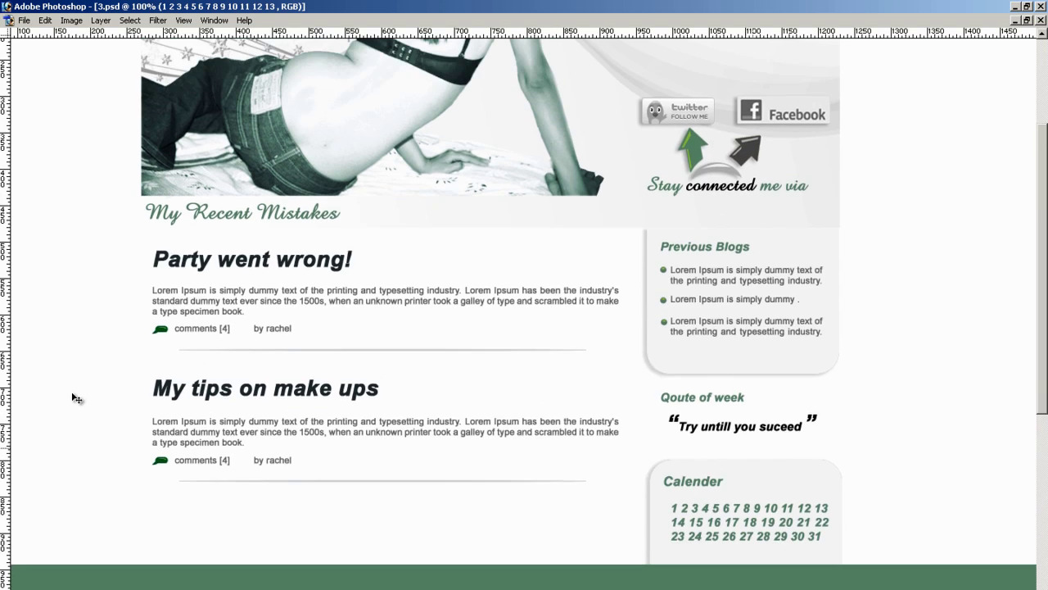
scroll(76, 398, up, 2)
scroll(98, 283, down, 5)
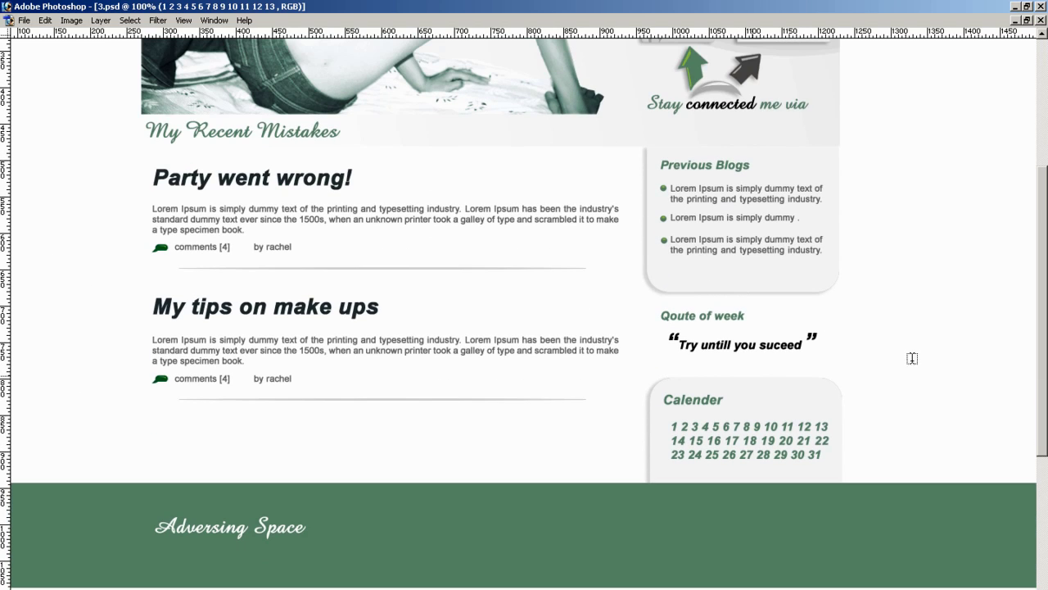
ctrl+right_click(727, 480)
click(757, 499)
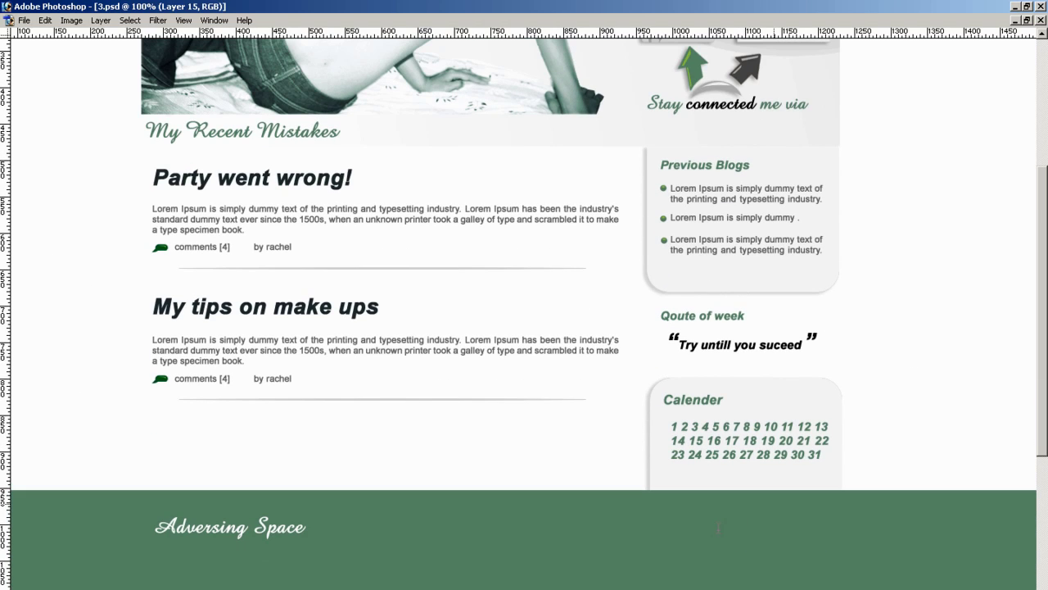
- Move the date numbers about 10 px left so they line up with the Calender heading's left edge
scroll(129, 503, up, 2)
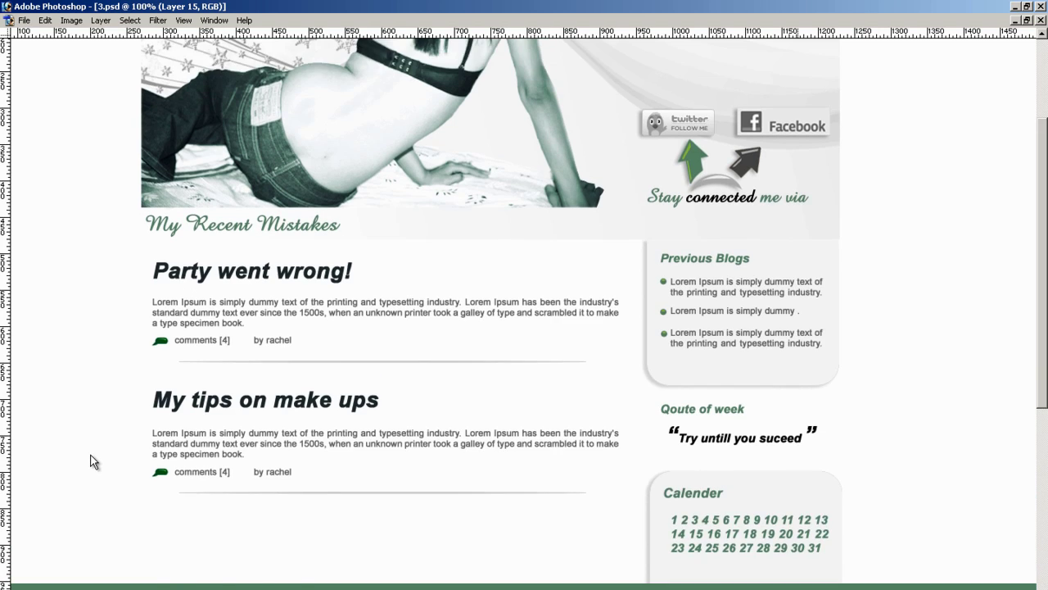
scroll(80, 413, up, 2)
key(t)
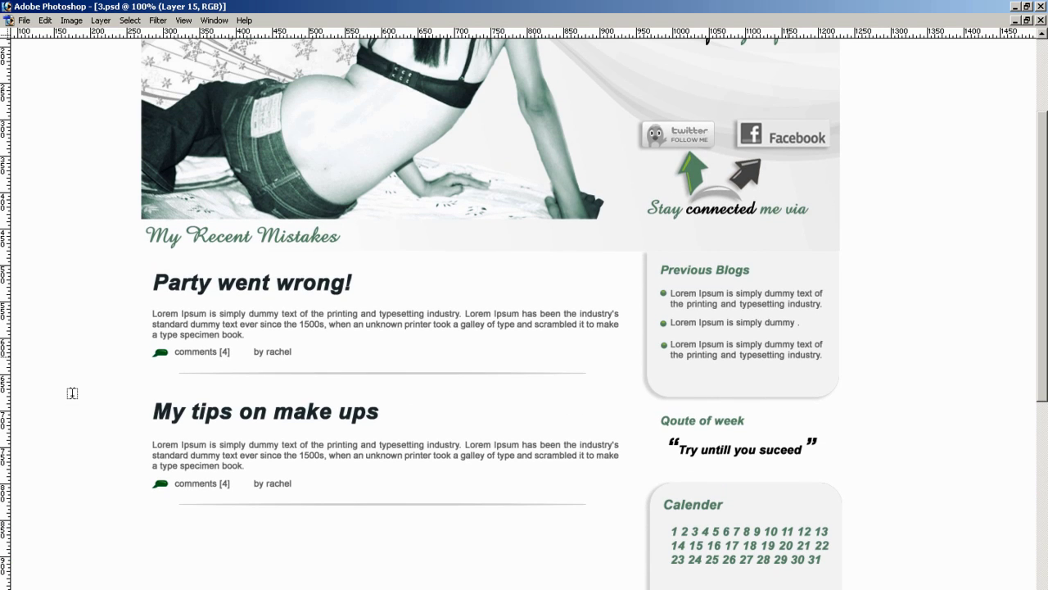
drag(193, 301, 844, 524)
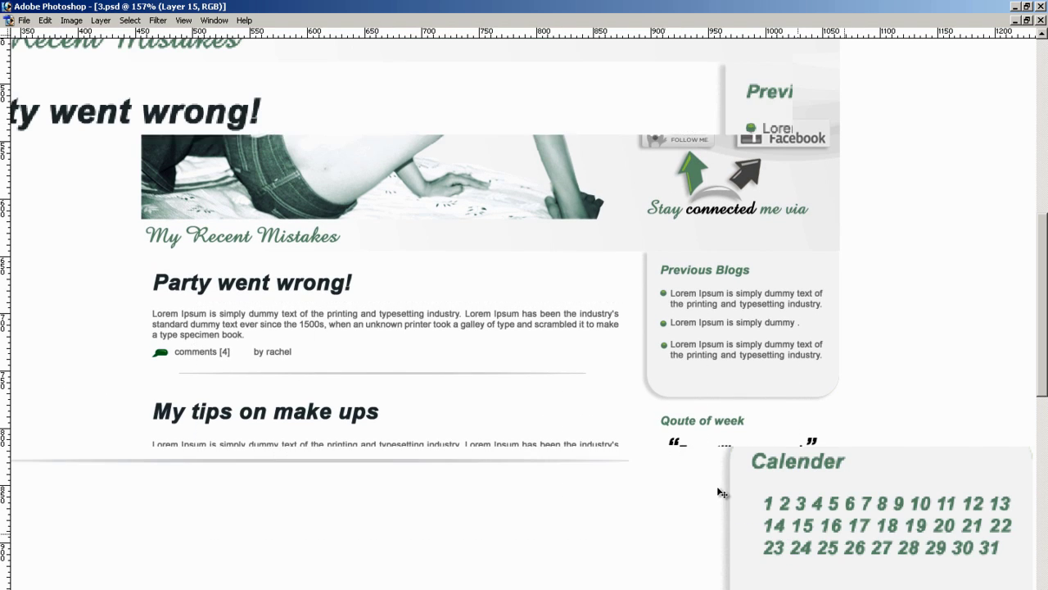
scroll(721, 490, right, 5)
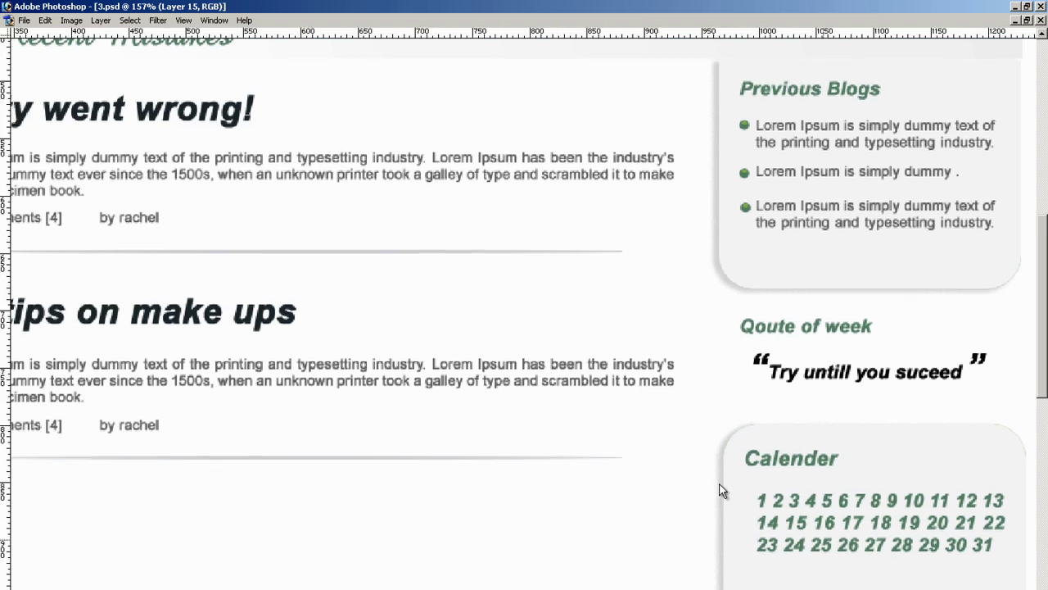
scroll(723, 491, down, 5)
scroll(731, 494, up, 1)
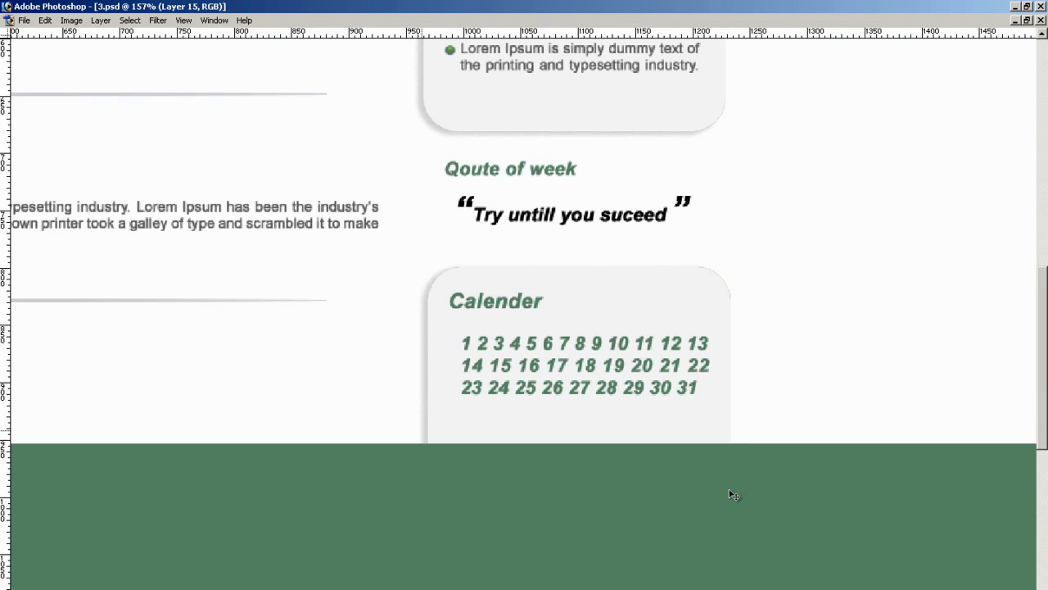
right_click(468, 344)
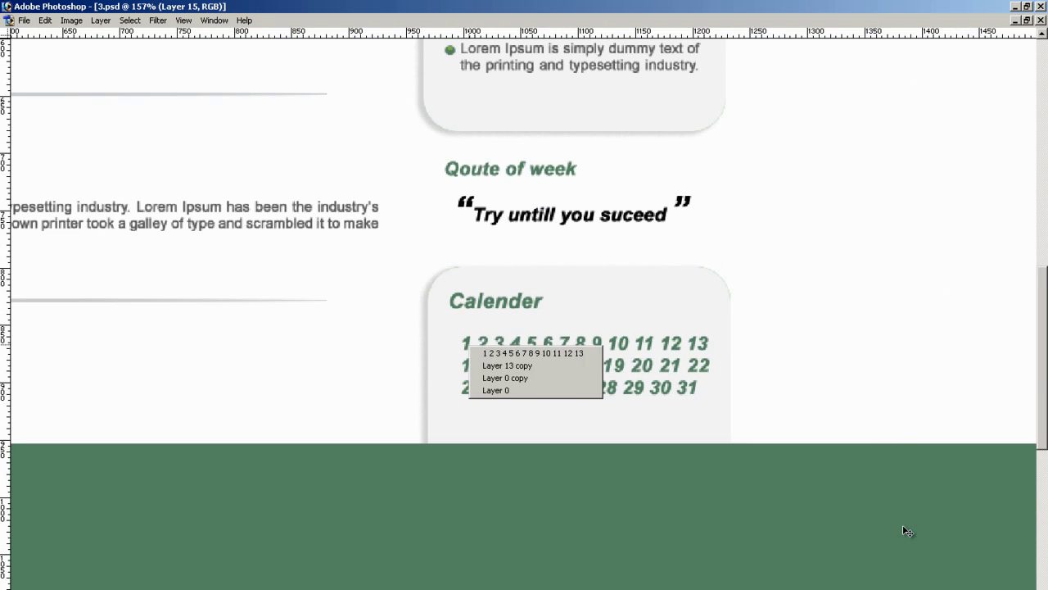
click(472, 351)
key(shift+Left)
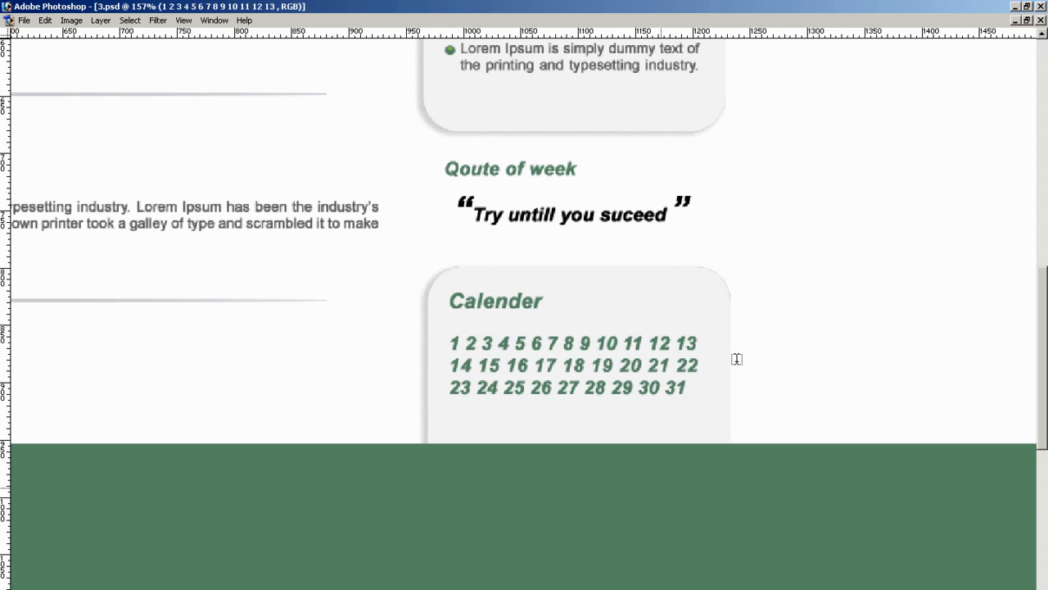
- Add the caption "Dates of blog postings" under the date numbers, set in Arial Regular at 12 pt
key(alt+[)
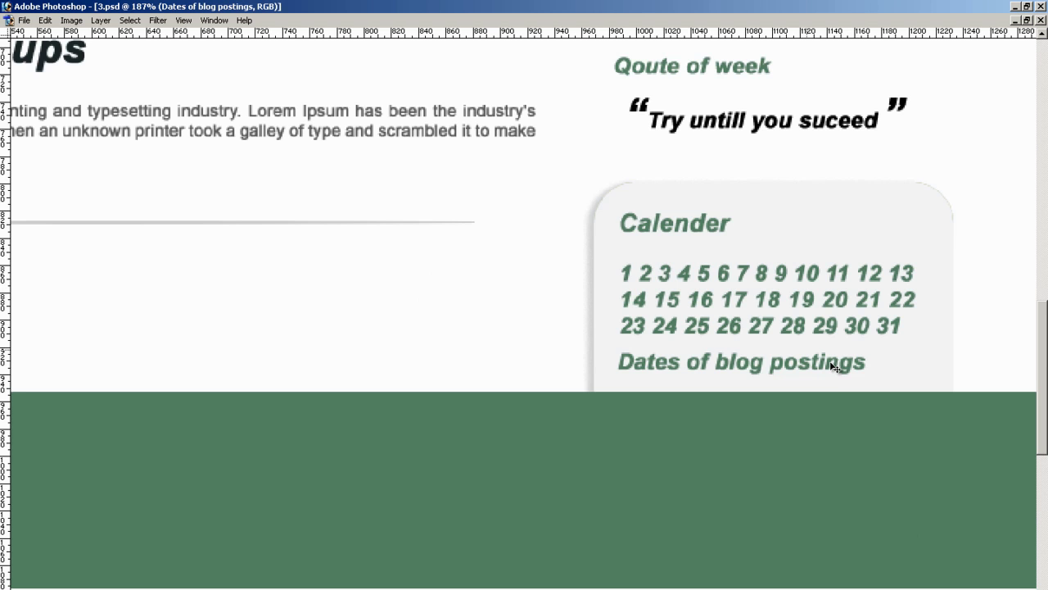
key(ctrl+minus)
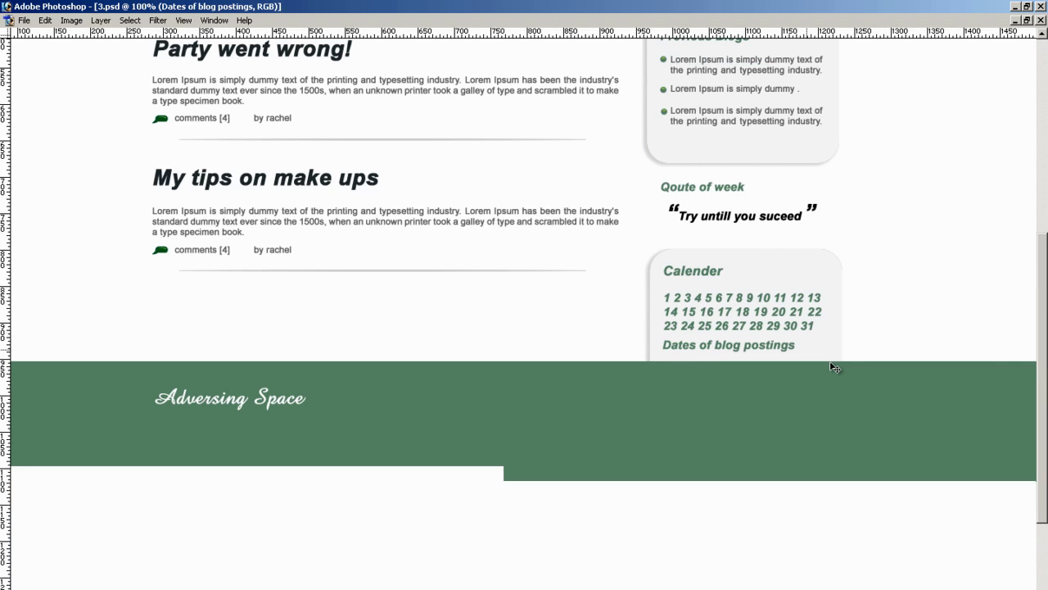
scroll(830, 365, up, 4)
key(f)
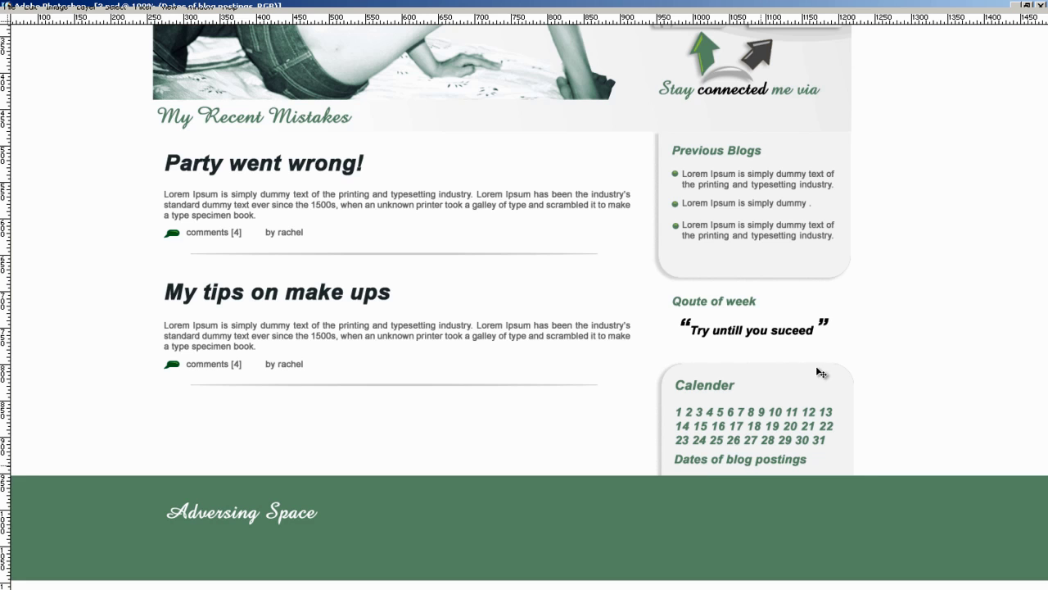
key(ctrl+t)
key(ctrl+t)
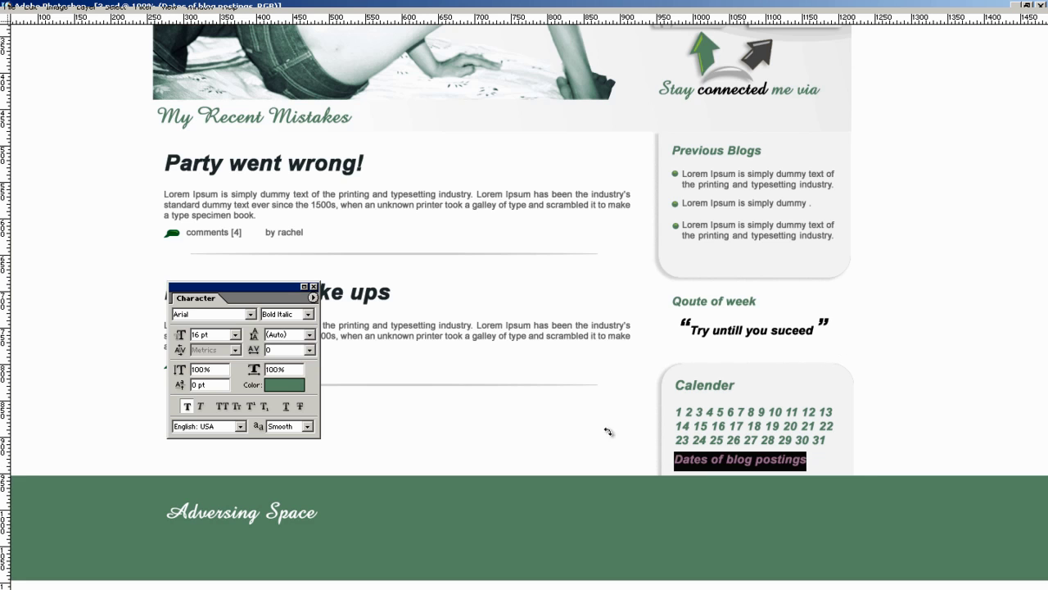
click(308, 315)
click(280, 333)
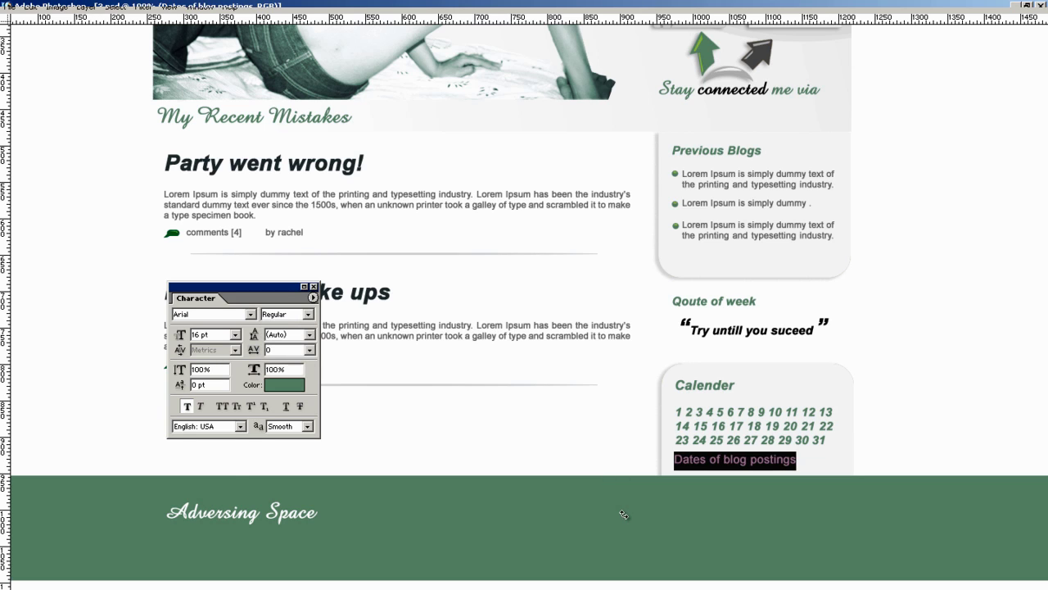
click(235, 334)
click(214, 429)
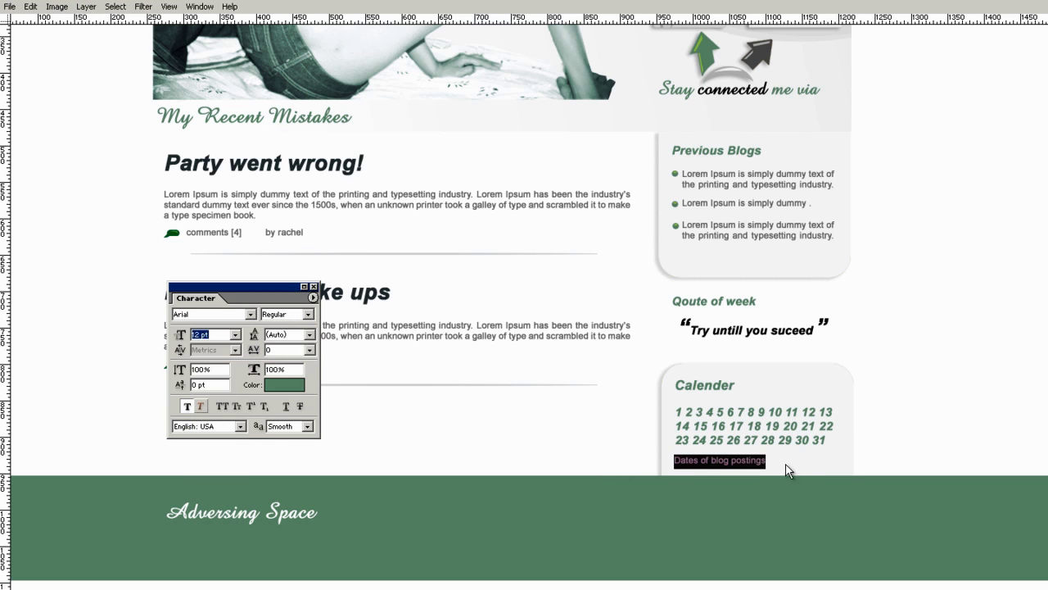
key(ctrl+Return)
- Hide the panels and move the green footer band about 30 px further down
scroll(782, 545, up, 3)
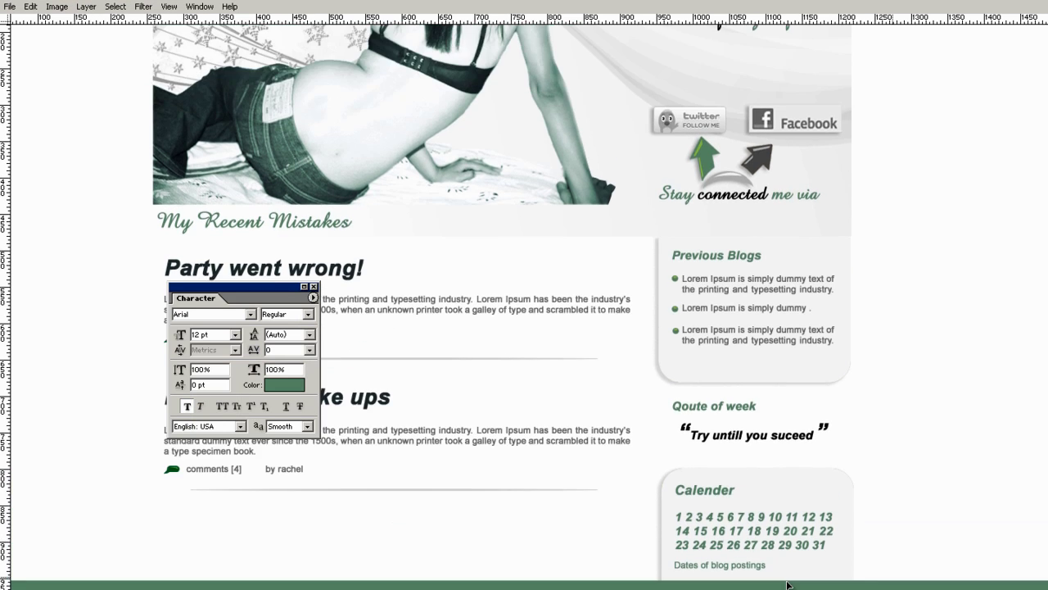
key(Tab)
key(Tab)
mouse_move(788, 446)
mouse_down()
mouse_move(789, 486)
mouse_move(790, 463)
mouse_up()
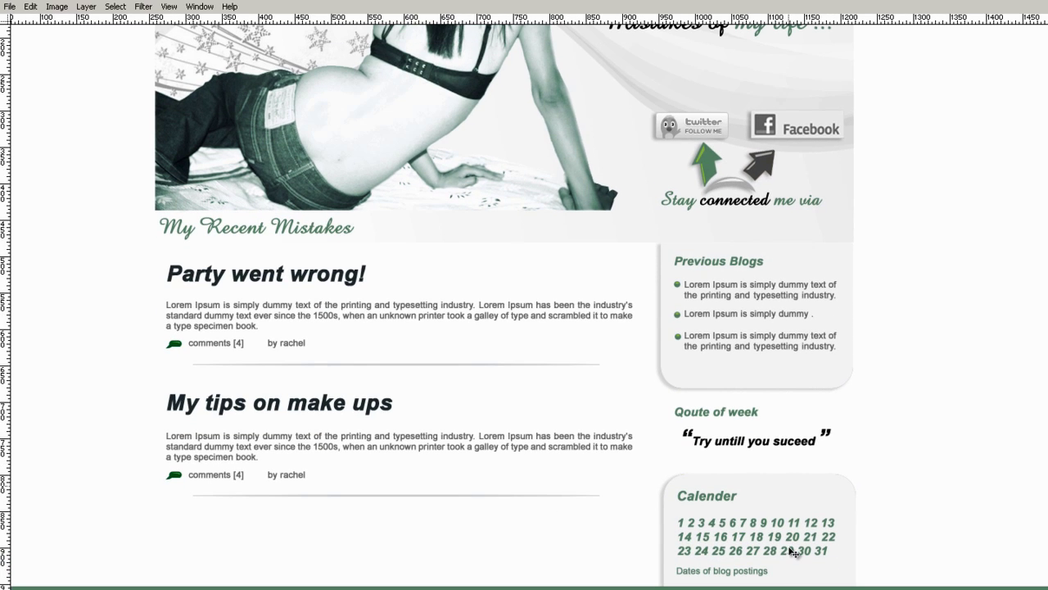
scroll(792, 548, up, 1)
scroll(792, 540, down, 3)
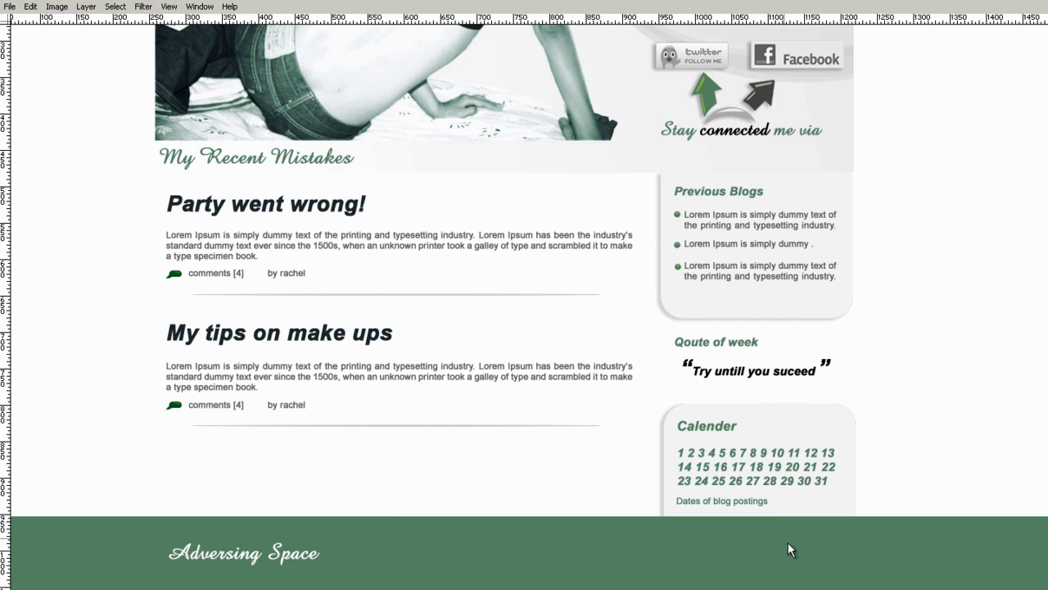
key(shift+Down)
key(shift+Down)
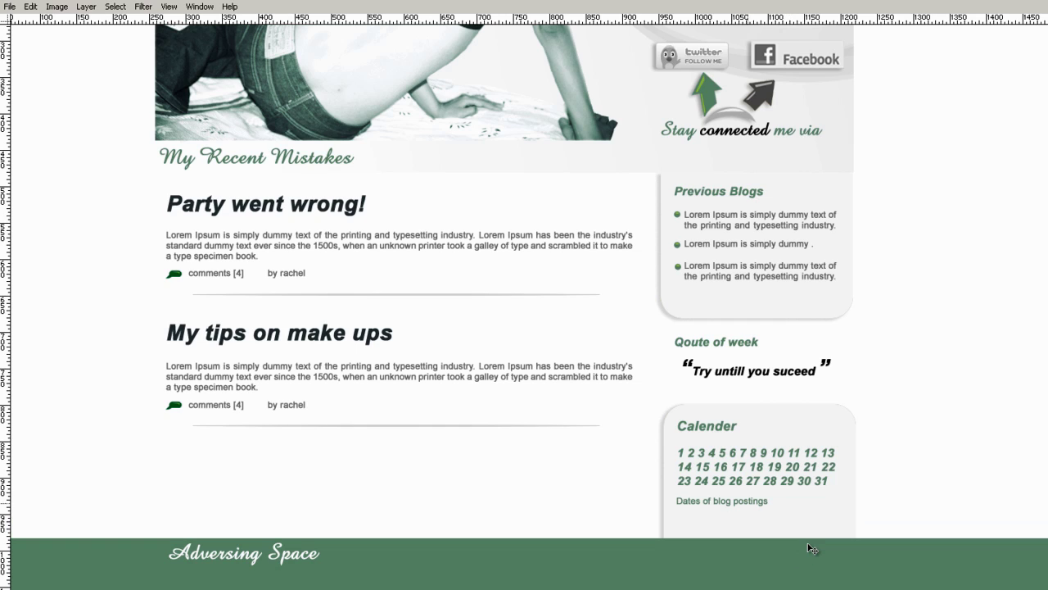
- Move the "Dates of blog postings" caption about 20 px down within the Calender box
right_click(822, 479)
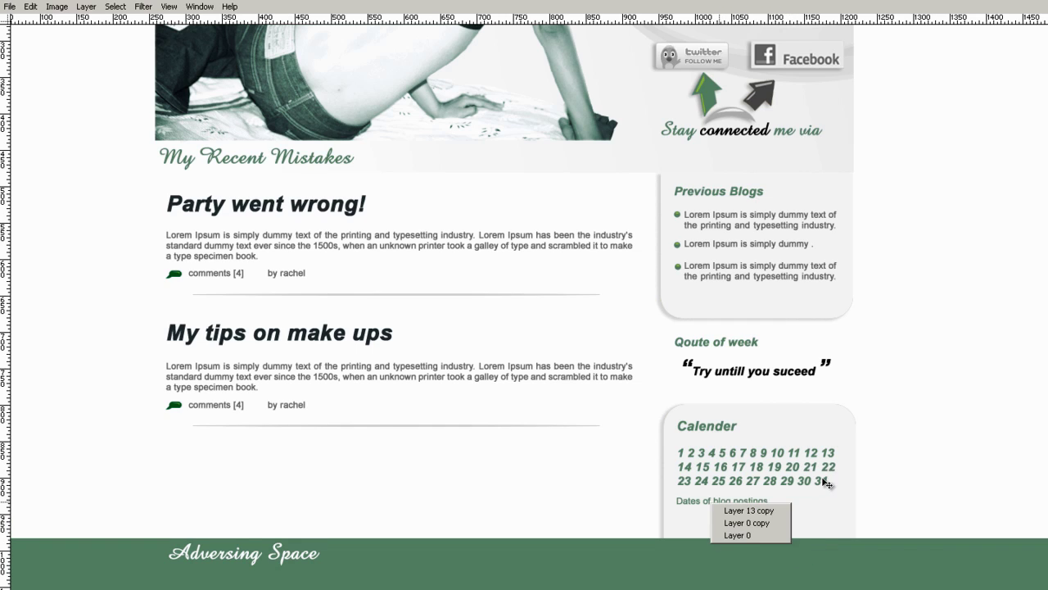
right_click(814, 481)
click(827, 471)
key(shift+Down)
key(shift+Down)
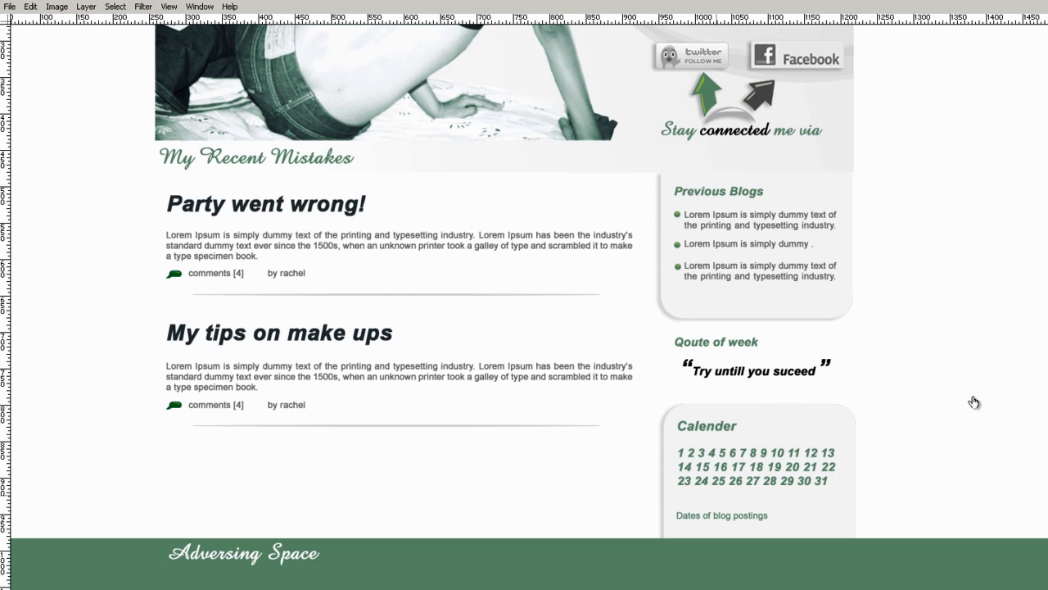
- Move the date numbers about 20 px down to leave room under the Calender heading
right_click(690, 470)
click(755, 478)
key(shift+Down)
key(shift+Down)
- Add the text July and place it between the Calender heading and the date numbers, aligned with their left edge
scroll(961, 385, up, 2)
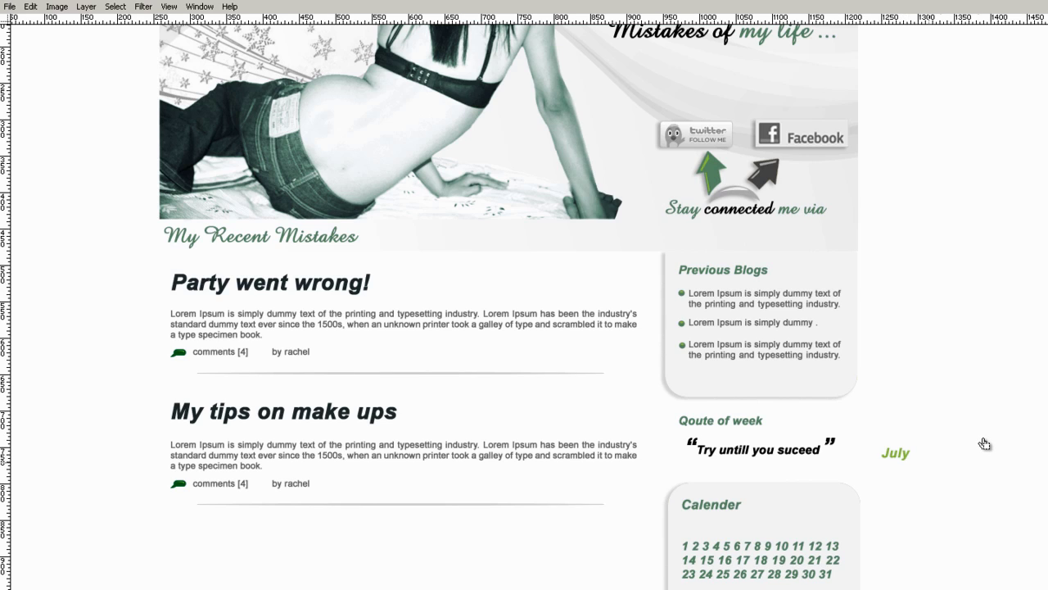
right_click(900, 455)
click(920, 463)
drag(749, 485, 751, 497)
key(shift+Left)
key(shift+Right)
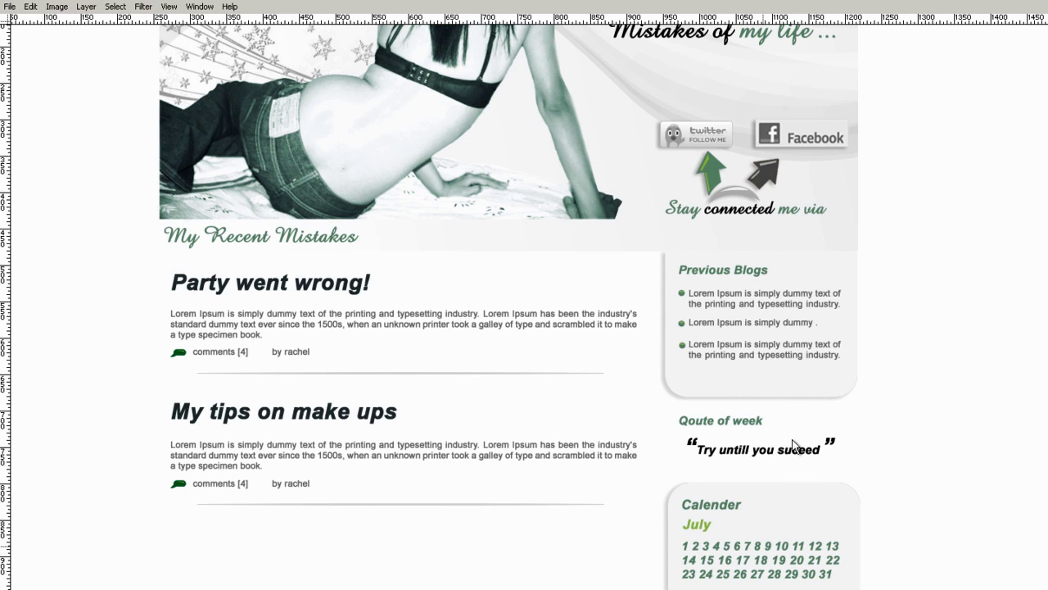
- Set the July text to Italic and its color to green 5D8D6A
key(Tab)
key(ctrl+a)
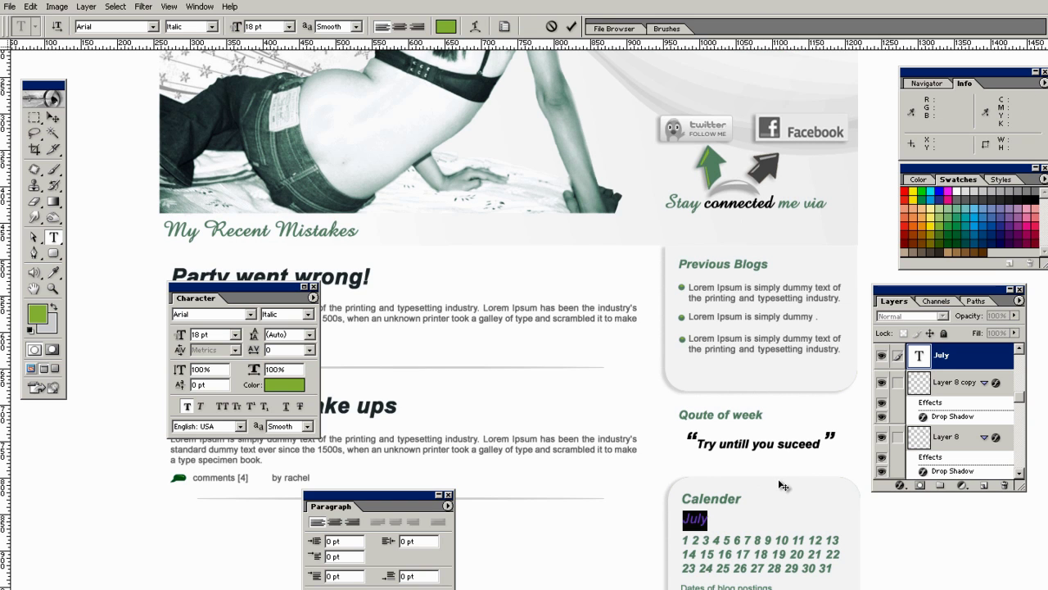
click(446, 28)
click(760, 554)
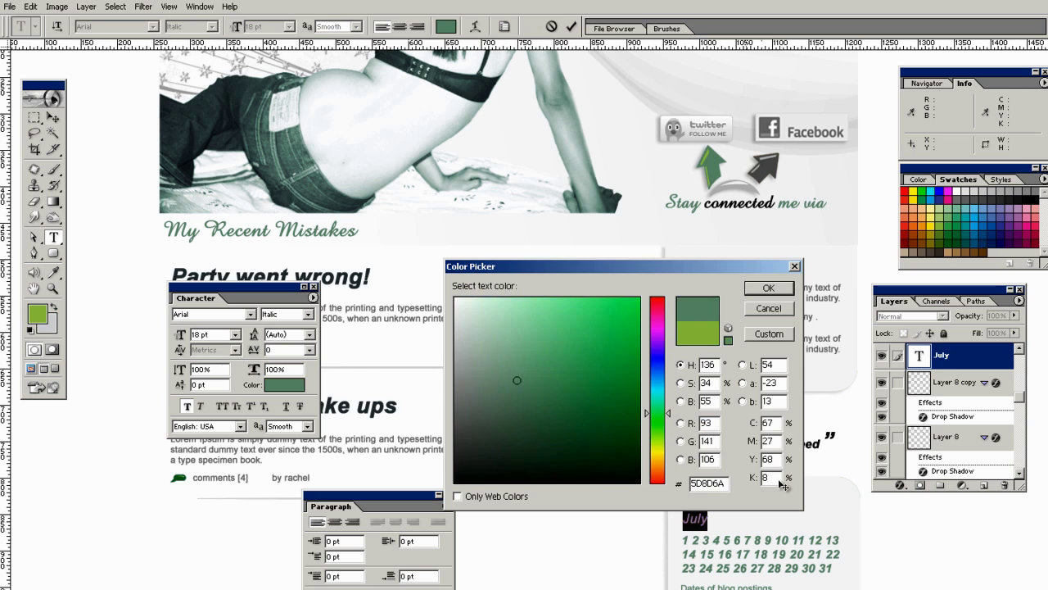
key(Return)
key(ctrl+Return)
scroll(536, 470, down, 3)
key(Tab)
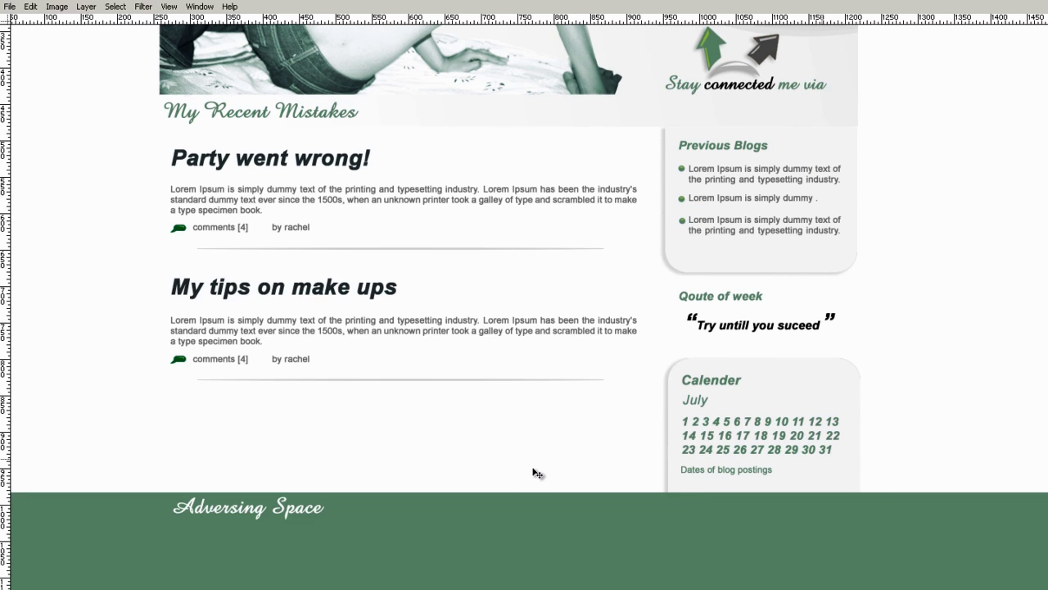
- Draw a small black ellipse behind the date 7 in the Calender box and lower its opacity to 22%
scroll(328, 518, up, 3)
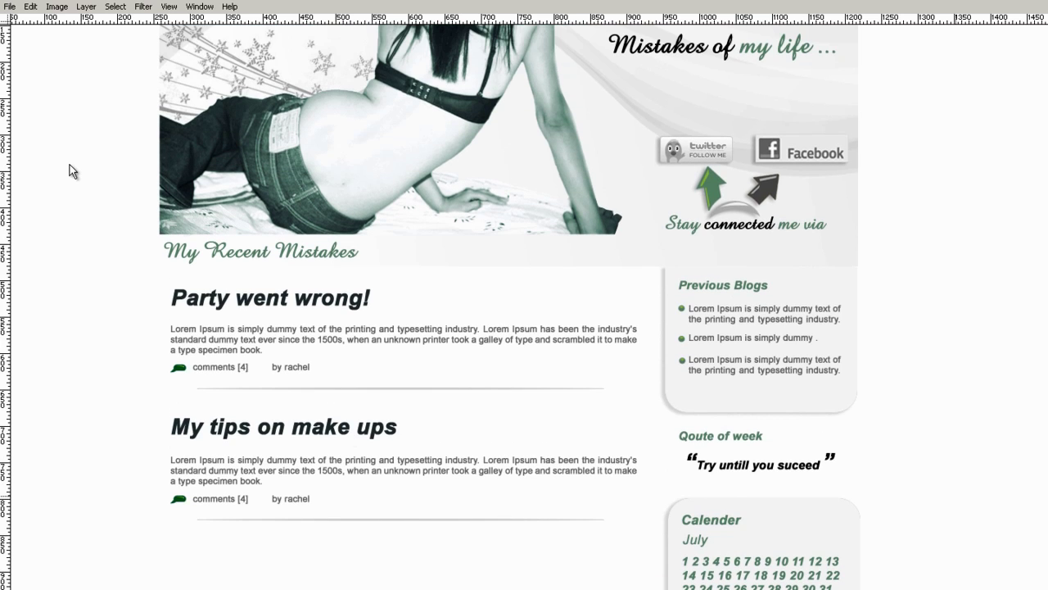
scroll(59, 133, up, 1)
scroll(772, 470, down, 3)
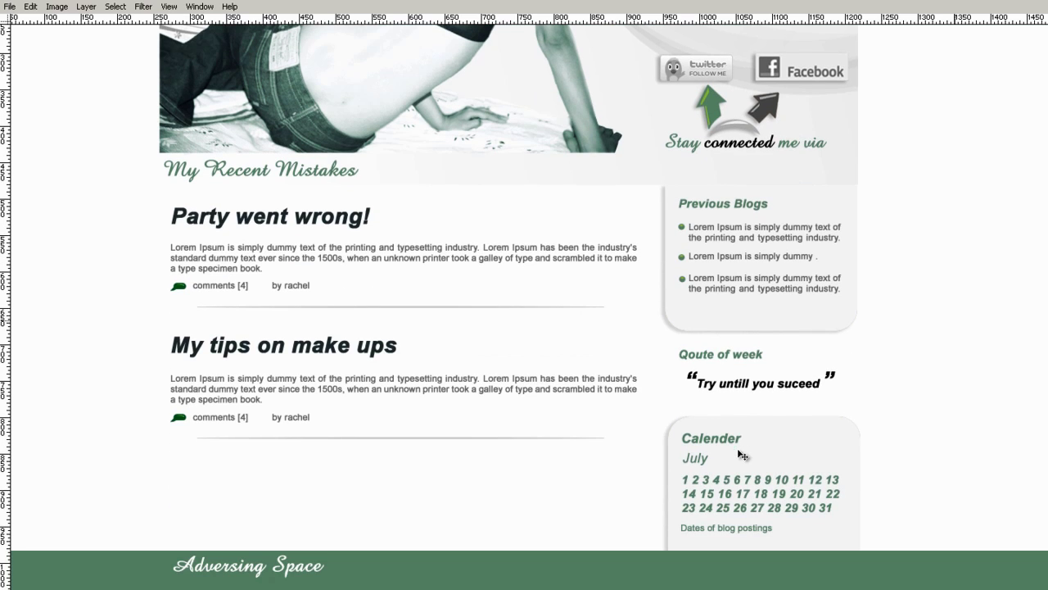
scroll(736, 452, up, 1)
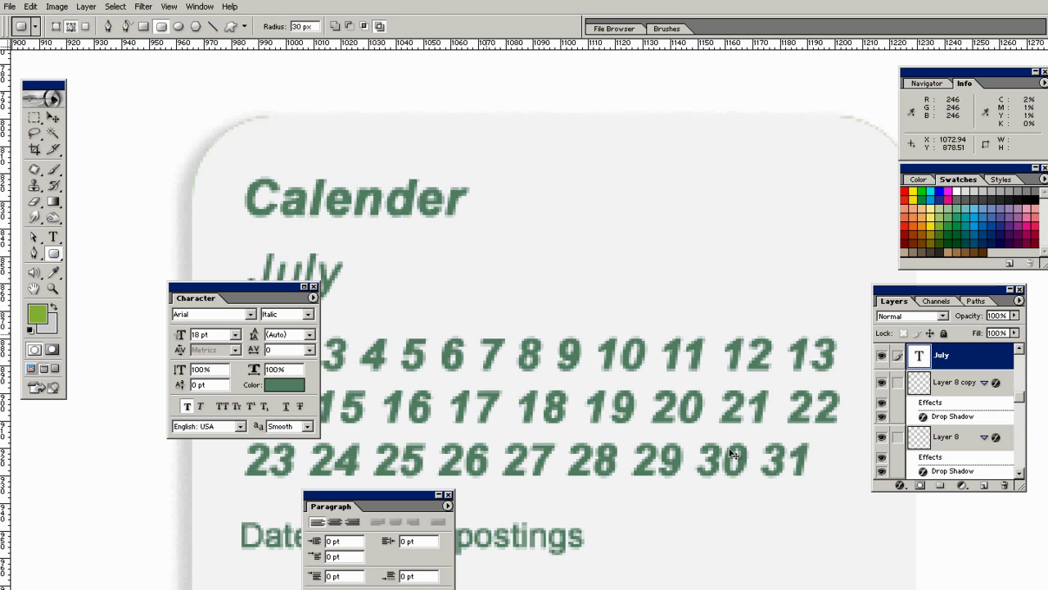
drag(479, 334, 512, 371)
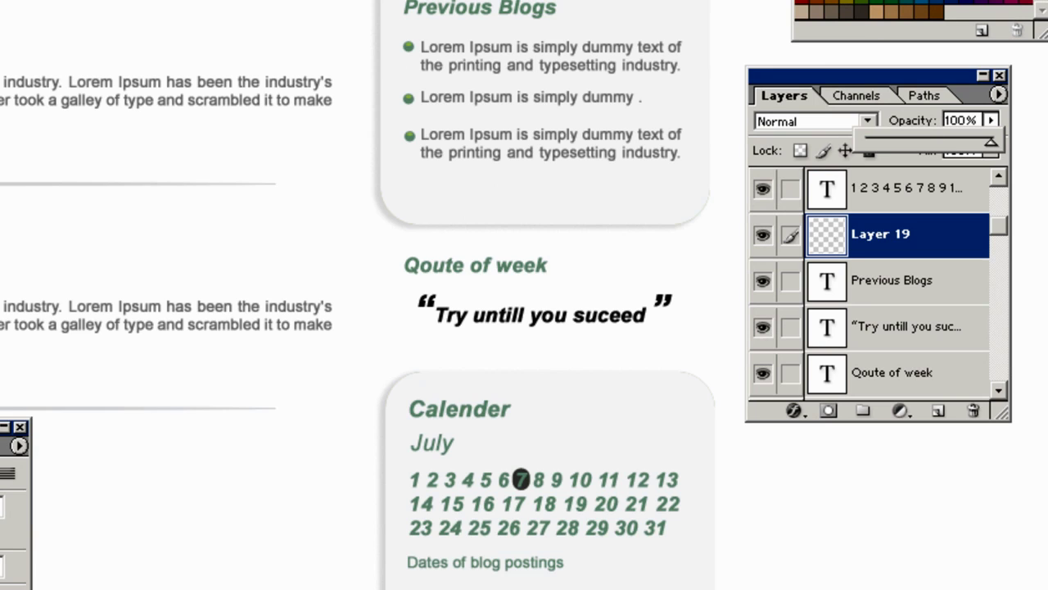
drag(991, 141, 893, 141)
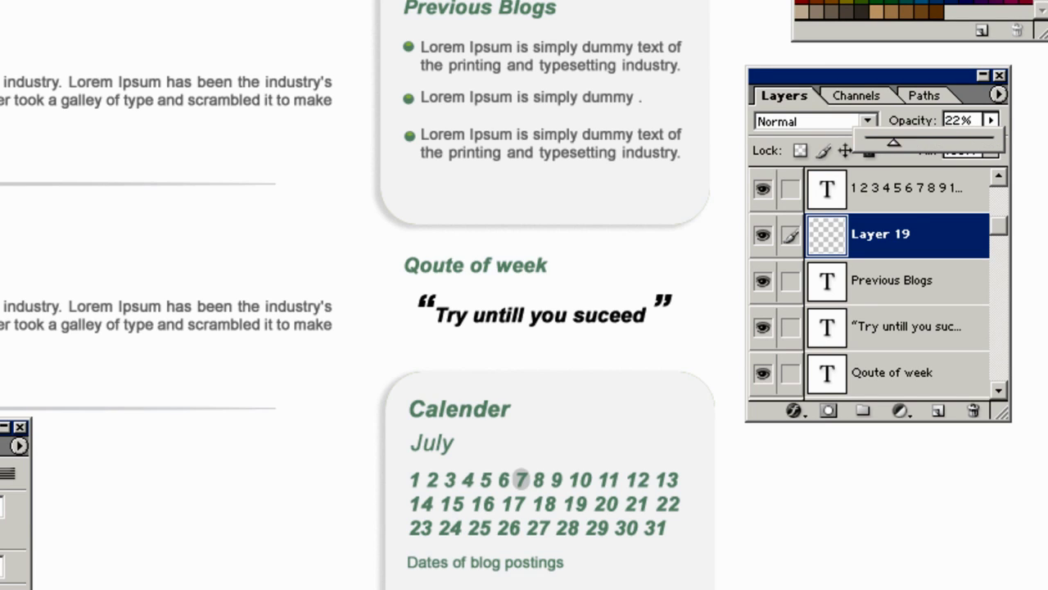
- Set the date highlight's opacity to 15% and place copies of it behind the dates 17 and 28
scroll(454, 482, down, 5)
key(Tab)
key(ctrl+plus)
key(ctrl+plus)
key(ctrl+plus)
key(ctrl+plus)
key(ctrl+plus)
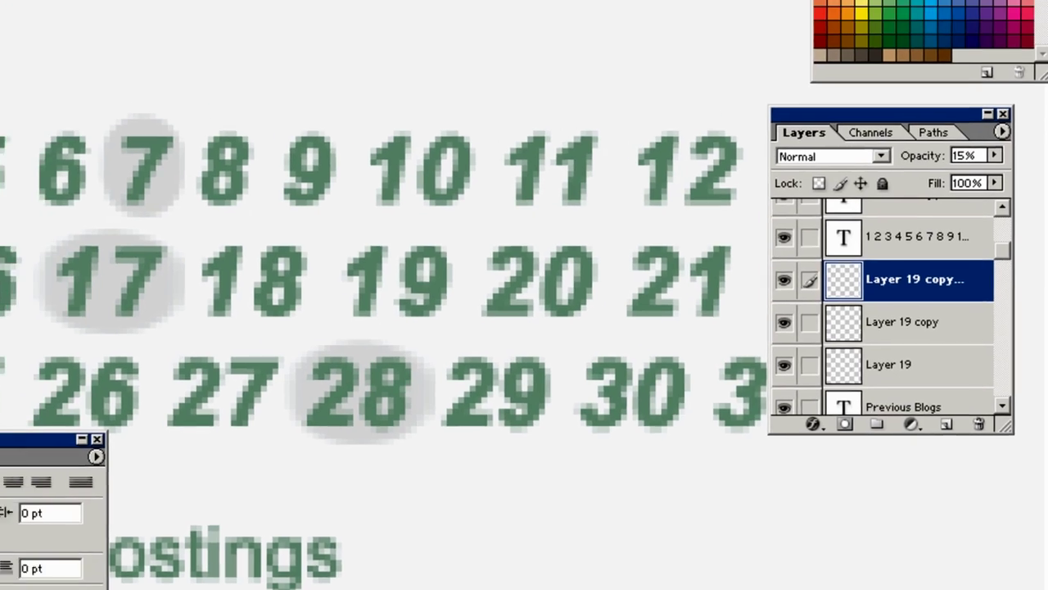
key(Tab)
scroll(702, 189, up, 3)
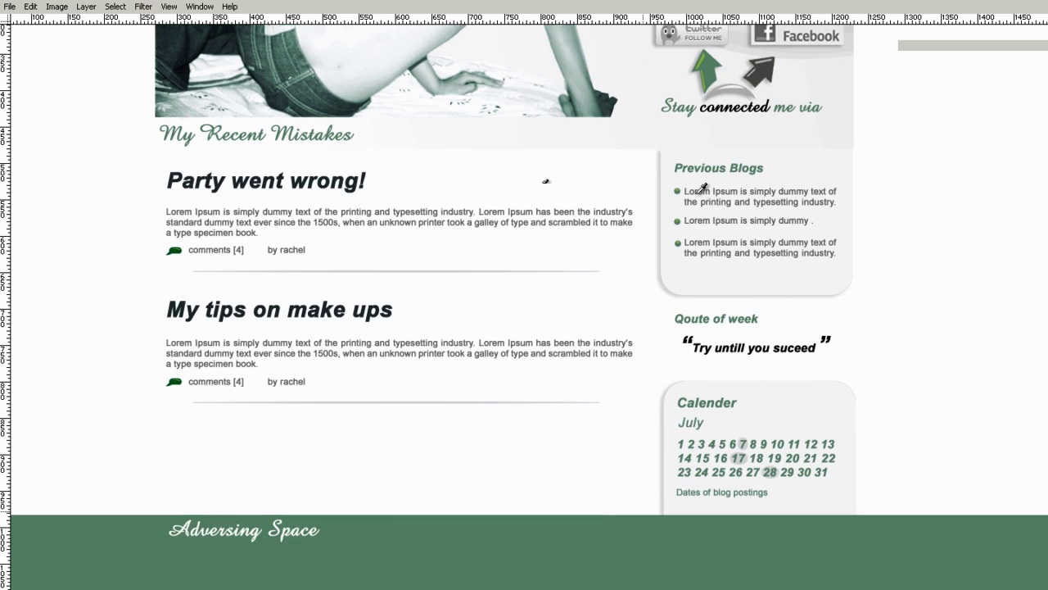
scroll(702, 188, up, 4)
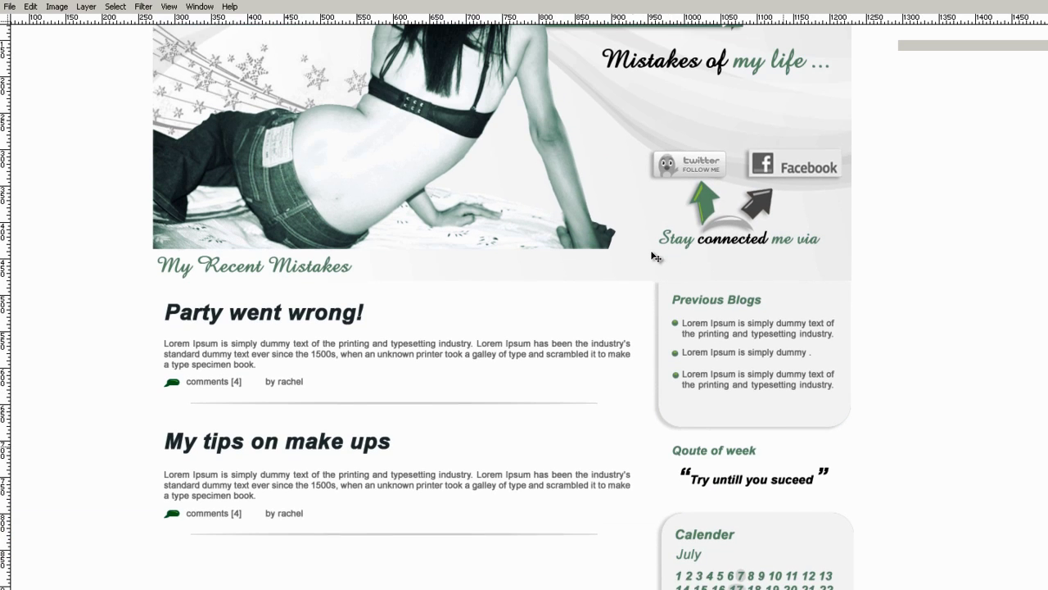
scroll(655, 256, down, 2)
scroll(769, 521, up, 1)
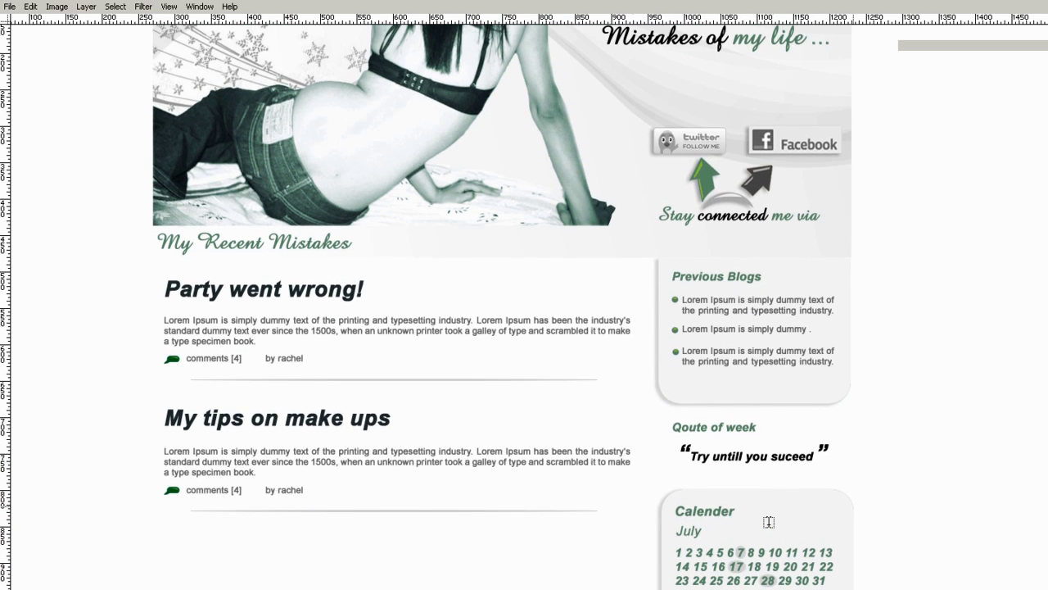
scroll(769, 521, down, 2)
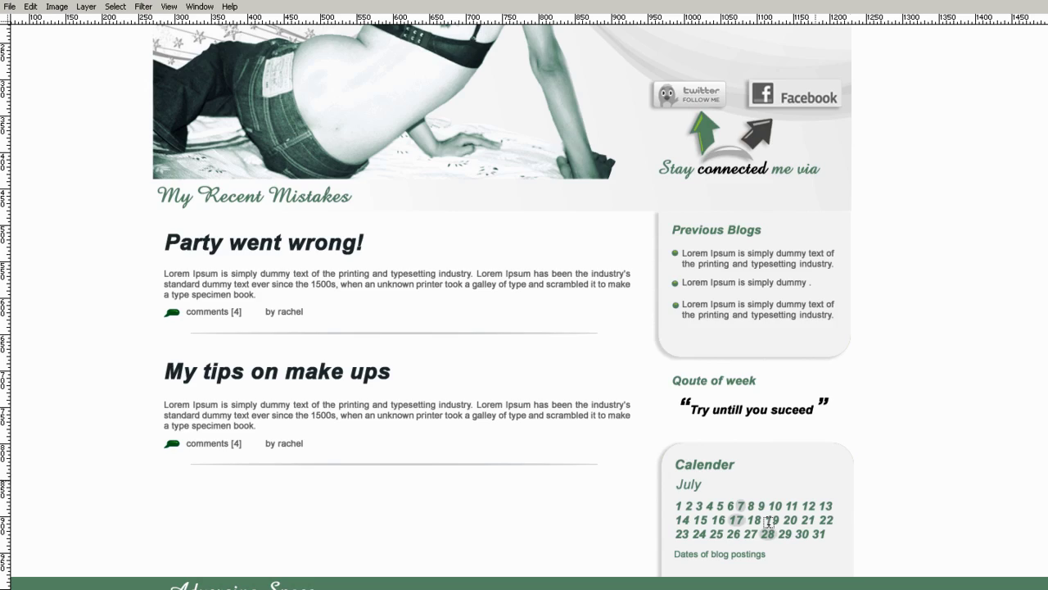
scroll(769, 522, up, 2)
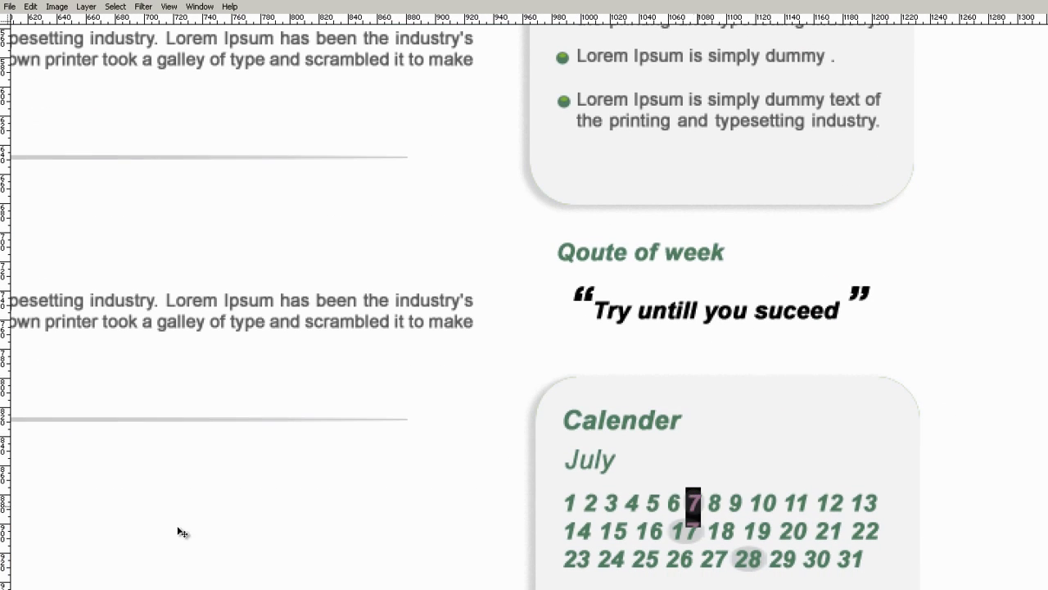
- Set the text color of the date 7 to near-black 090909
key(ctrl+t)
click(284, 385)
click(457, 482)
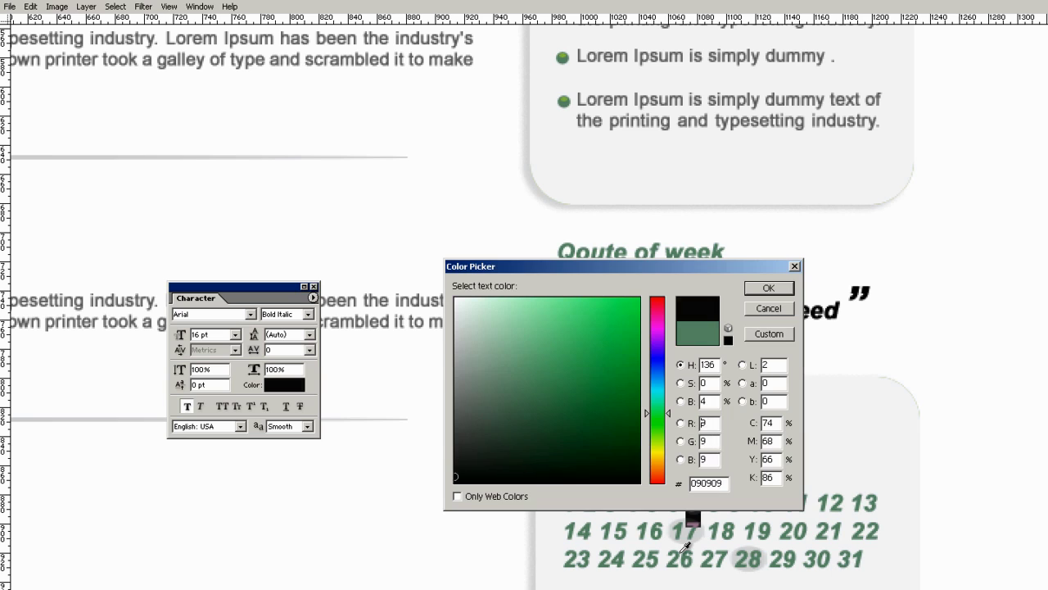
click(769, 289)
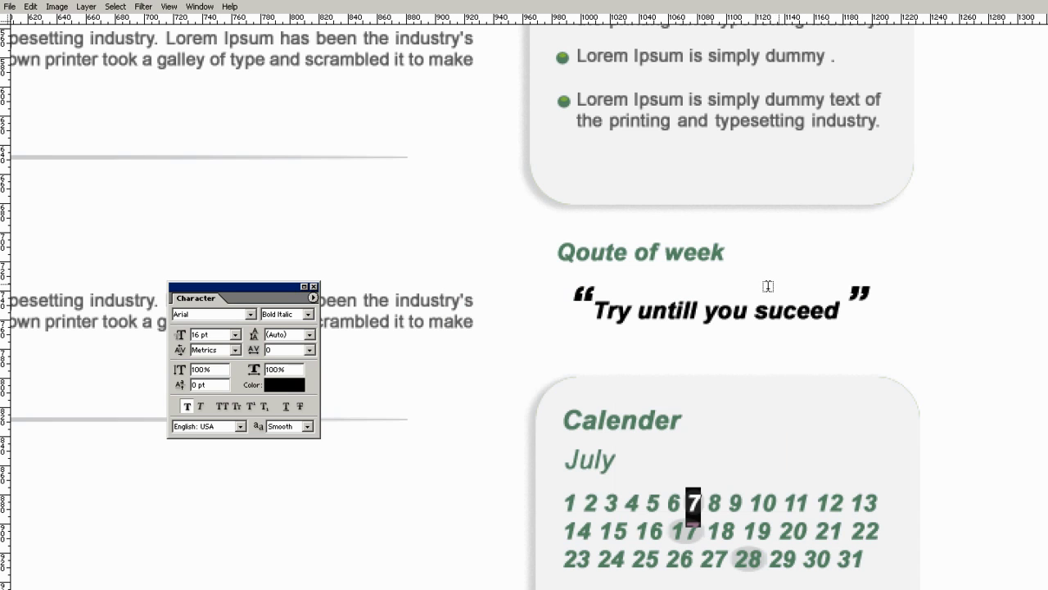
key(ctrl+Return)
- Set the text color of the date 17 to black 000000
key(ctrl+minus)
scroll(816, 416, up, 1)
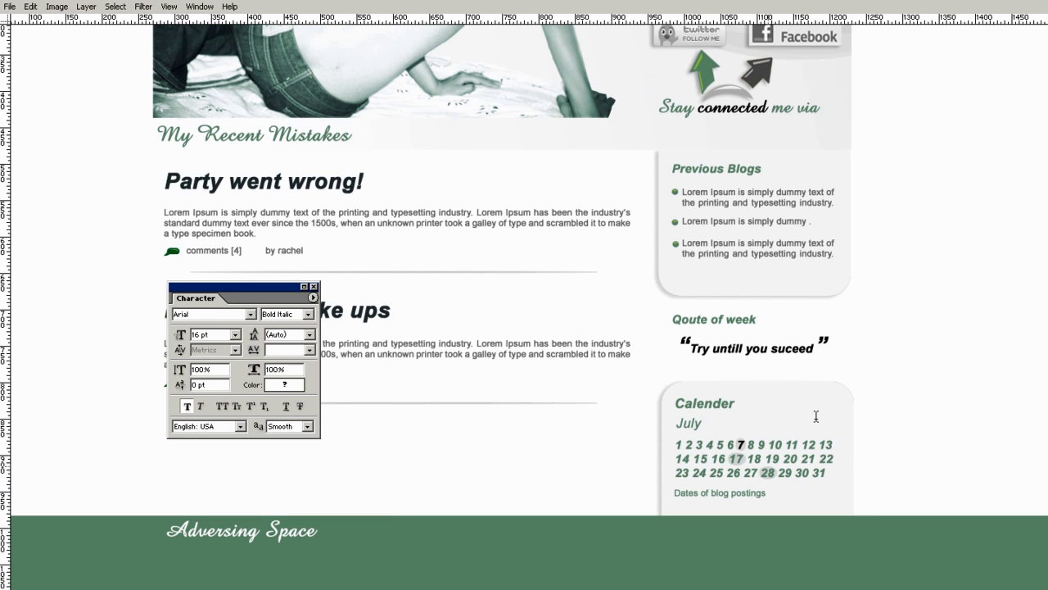
key(shift+Left)
key(shift+Left)
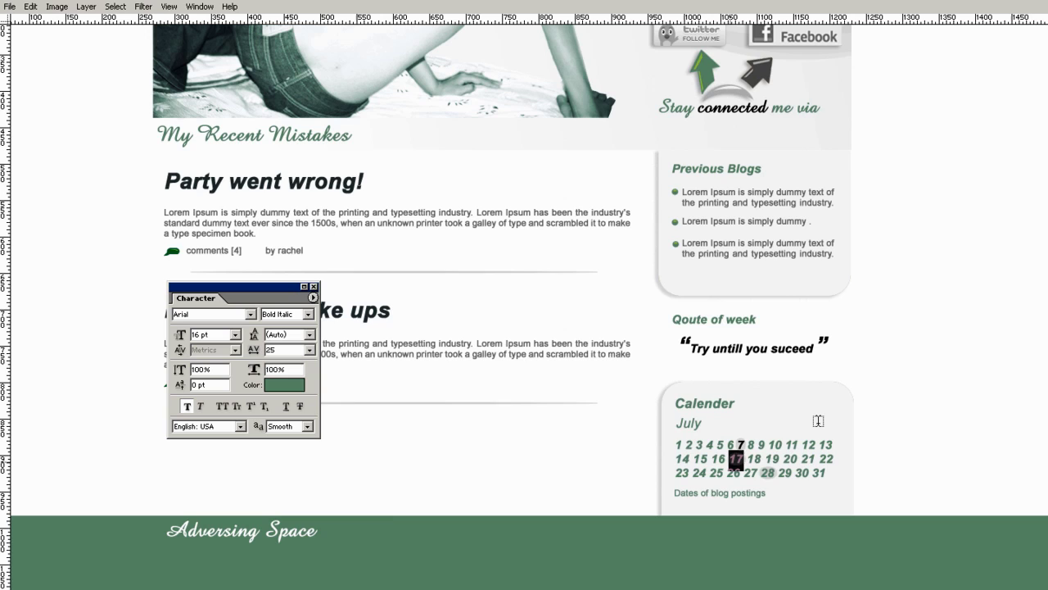
click(284, 385)
click(455, 482)
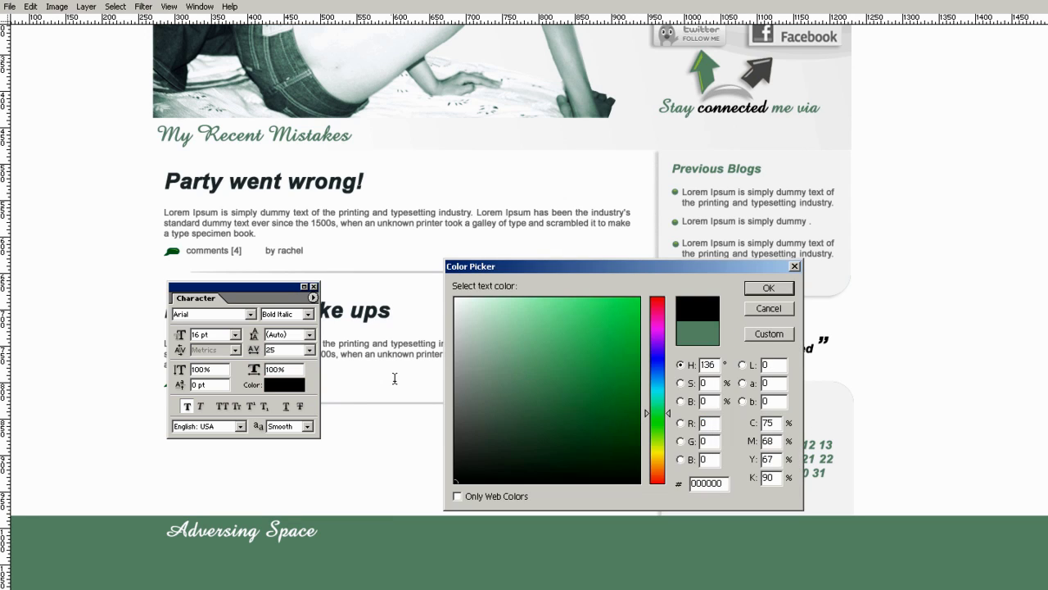
key(Return)
key(ctrl+Return)
- Set the text color of the date 28 to black 000000
drag(774, 474, 767, 473)
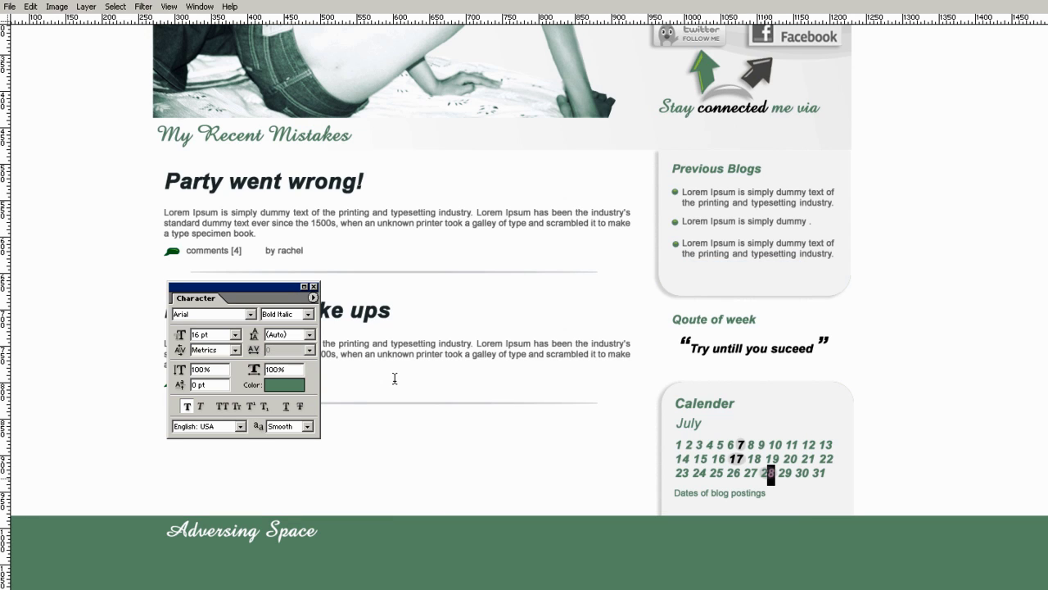
click(285, 385)
click(455, 482)
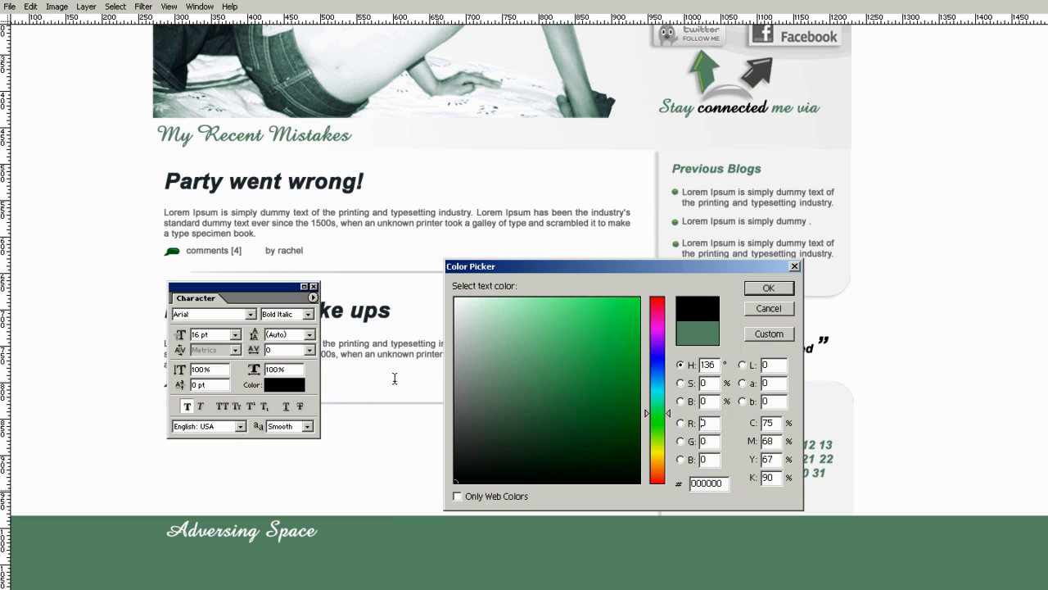
key(Return)
key(ctrl+Return)
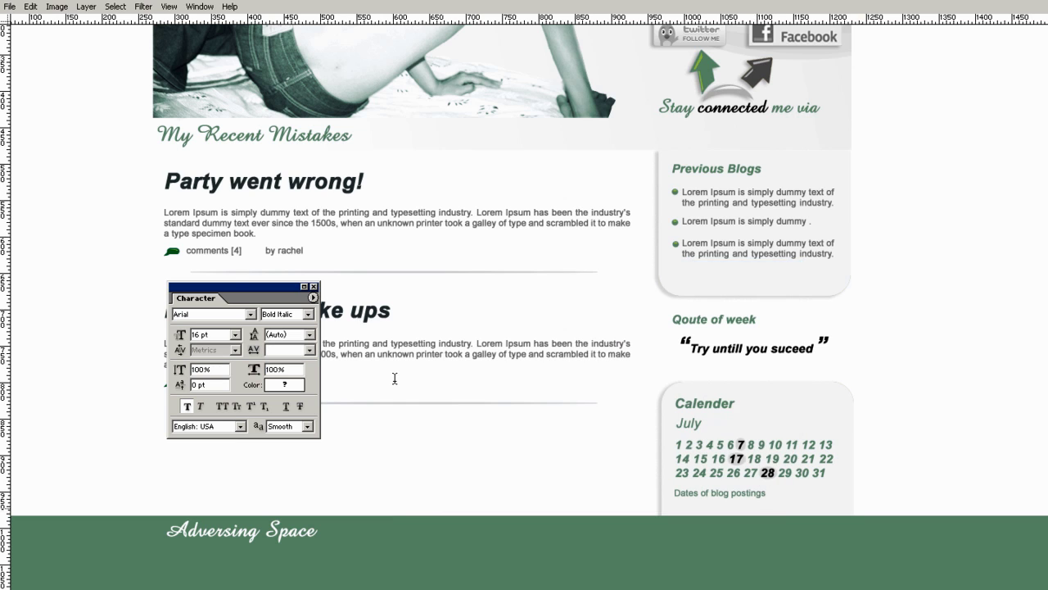
key(Tab)
key(Tab)
scroll(394, 378, up, 4)
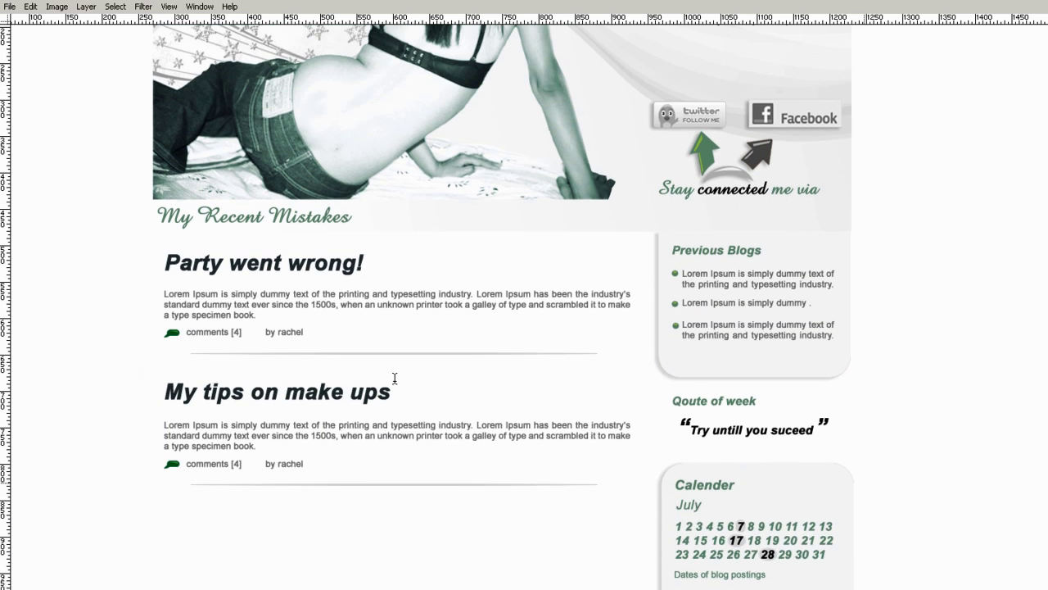
scroll(394, 378, down, 1)
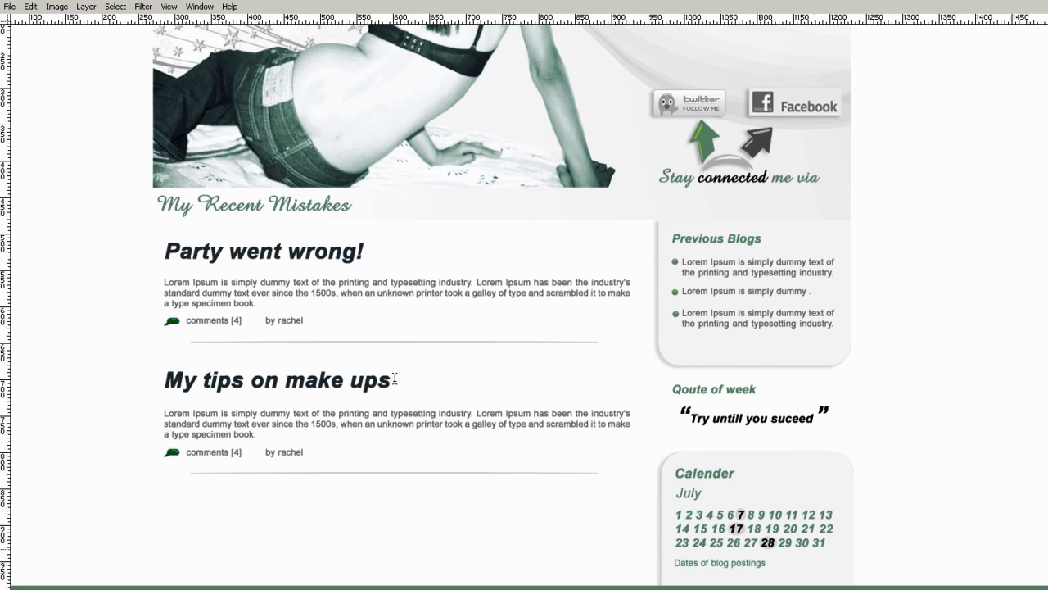
scroll(395, 378, up, 1)
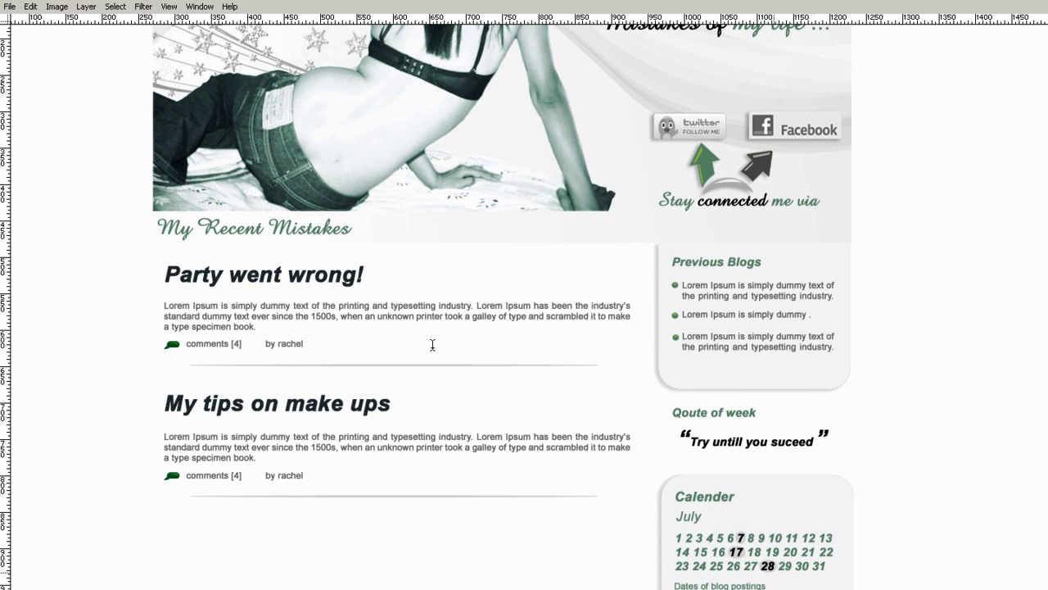
scroll(432, 345, up, 1)
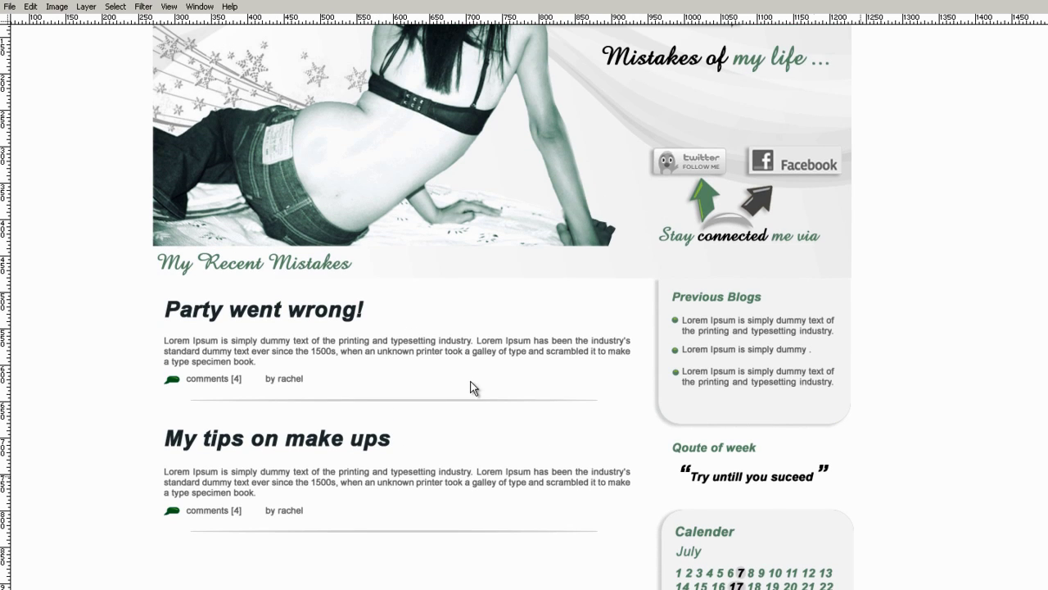
- Change the whole quote "Try untill you suceed", including its quotation marks, to dark gray
key(ctrl+a)
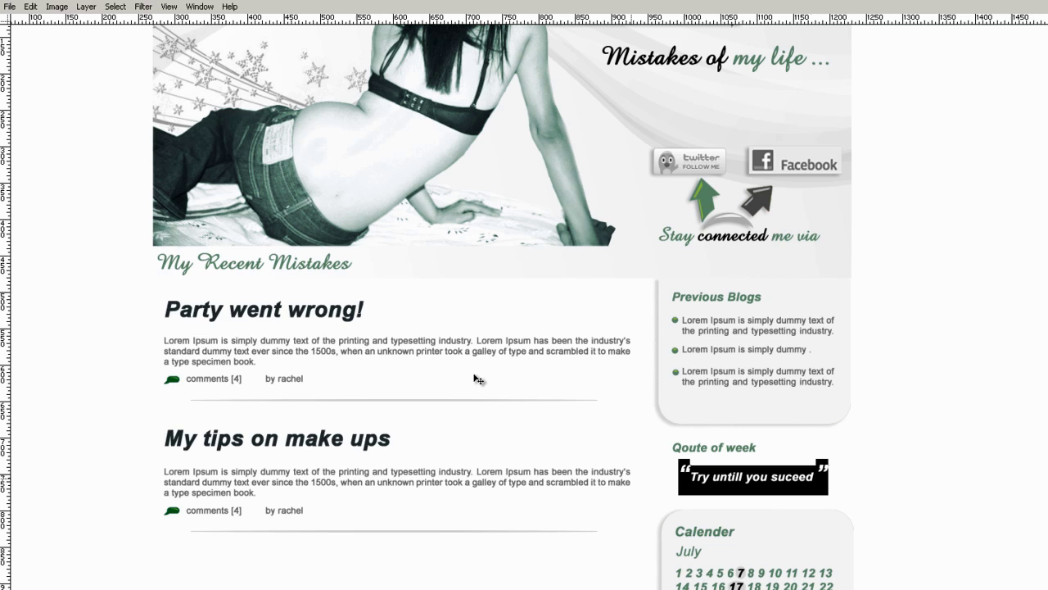
key(ctrl+t)
click(283, 384)
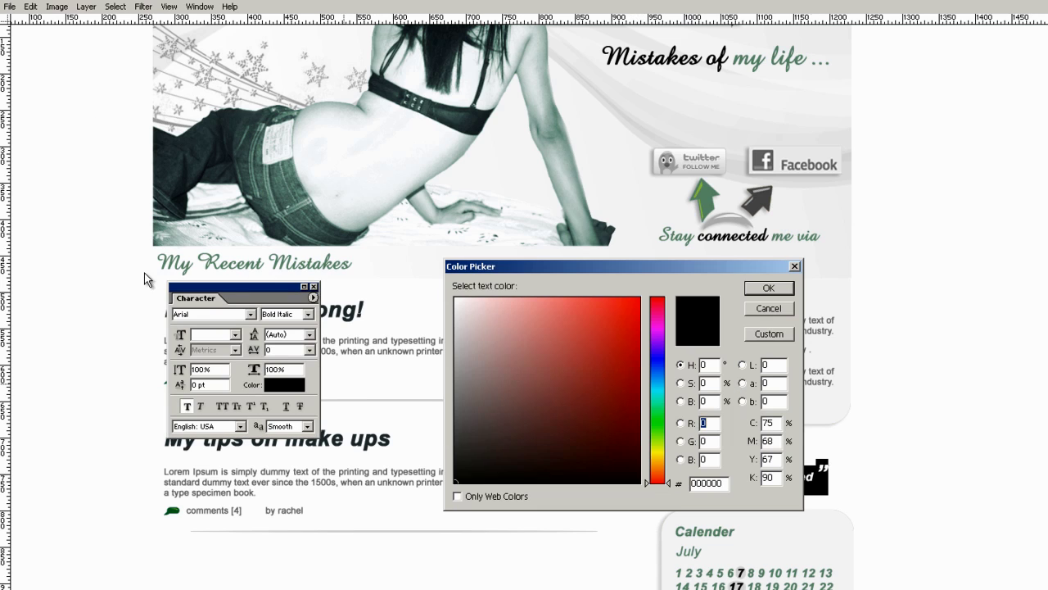
click(53, 243)
key(Return)
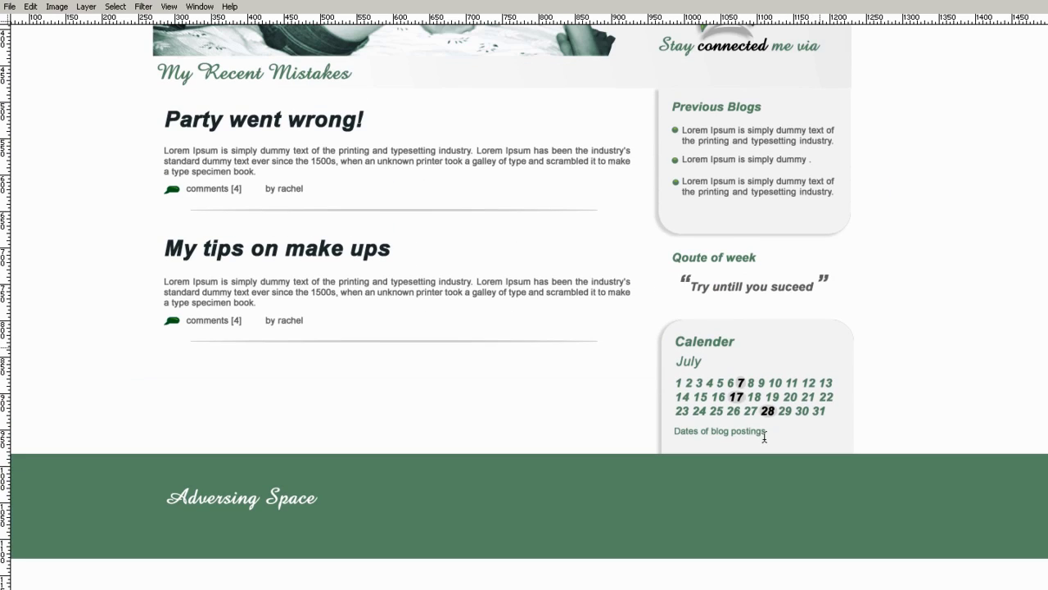
- Copy the Calender section's rounded background box and place the copy below the green footer band
right_click(819, 347)
click(856, 356)
drag(811, 330, 491, 557)
scroll(172, 466, down, 4)
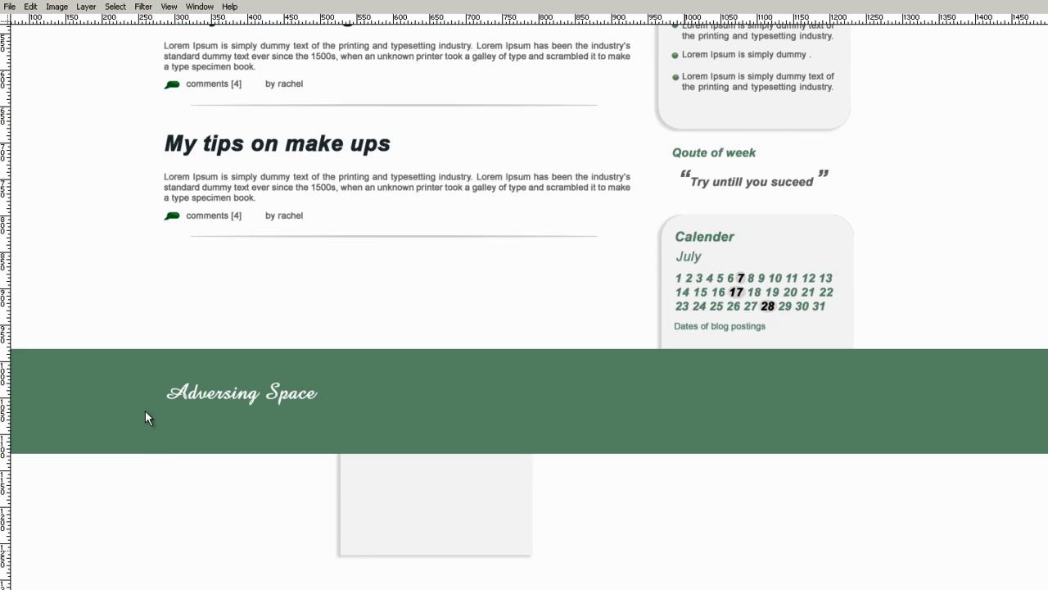
- Flip the copied box so its rounded corners face down and align it beneath the band with the blog text's left edge
key(ctrl+t)
drag(280, 290, 314, 349)
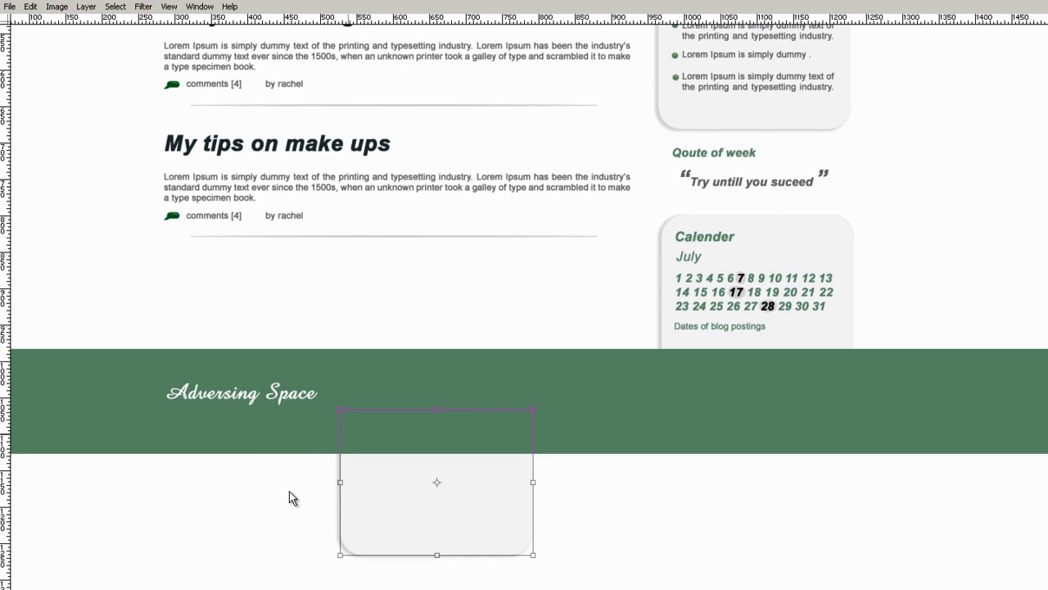
key(Return)
drag(463, 515, 287, 502)
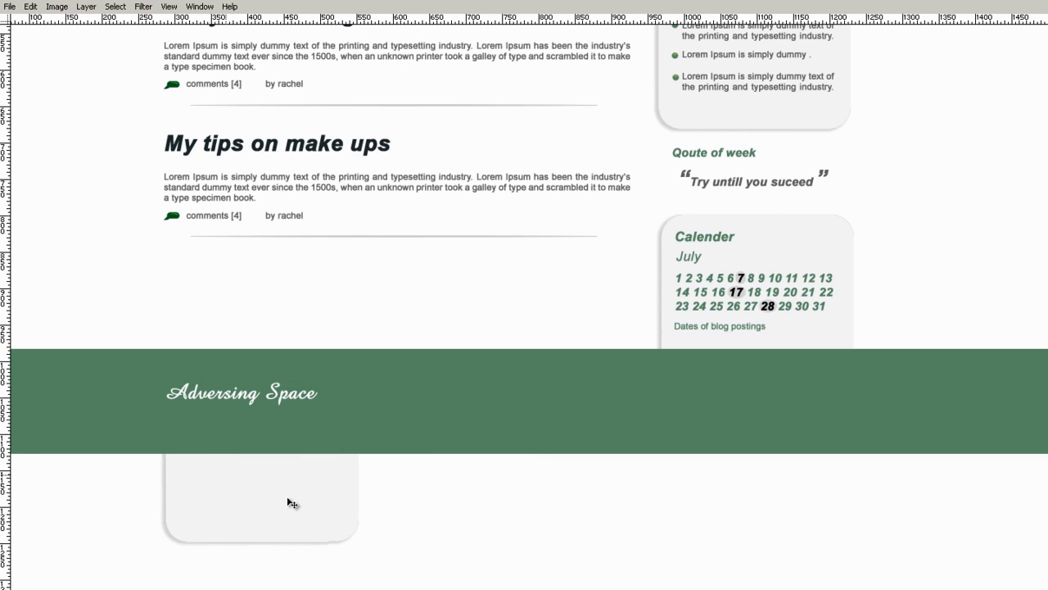
- Separate the right end of the box below the band and move it to line up with the sidebar's right edge
scroll(302, 358, up, 3)
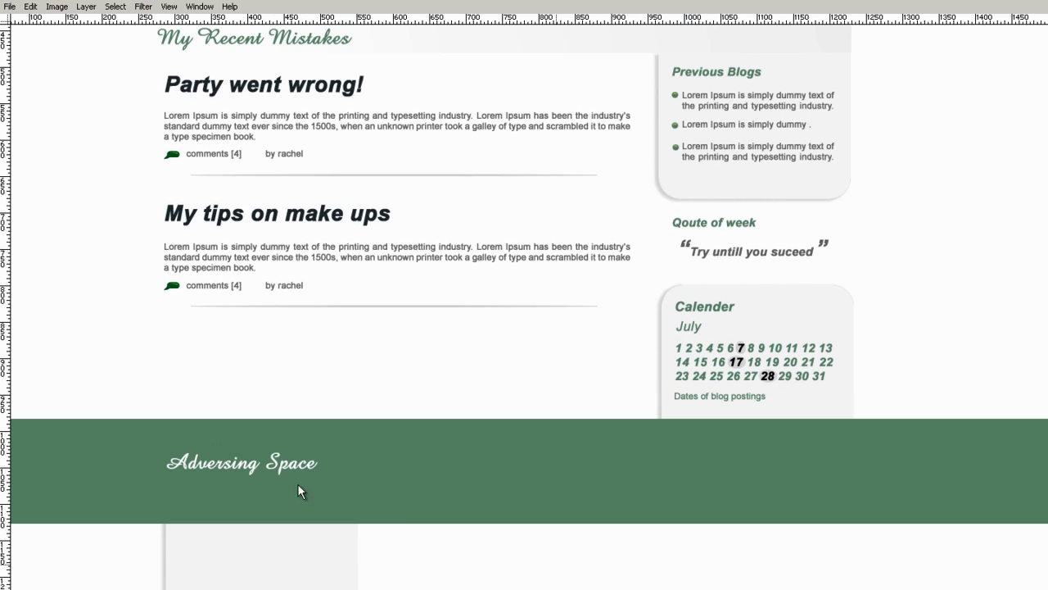
key(Left)
key(Left)
key(Left)
key(Left)
key(Left)
key(Left)
key(Left)
key(shift+Right)
key(shift+Right)
key(shift+Right)
key(shift+Right)
key(shift+Right)
key(shift+Right)
key(shift+Right)
key(shift+Right)
key(shift+Right)
key(shift+Right)
key(shift+Right)
key(shift+Right)
key(shift+Right)
key(shift+Right)
key(shift+Right)
key(shift+Right)
key(shift+Right)
key(shift+Right)
key(shift+Right)
key(shift+Right)
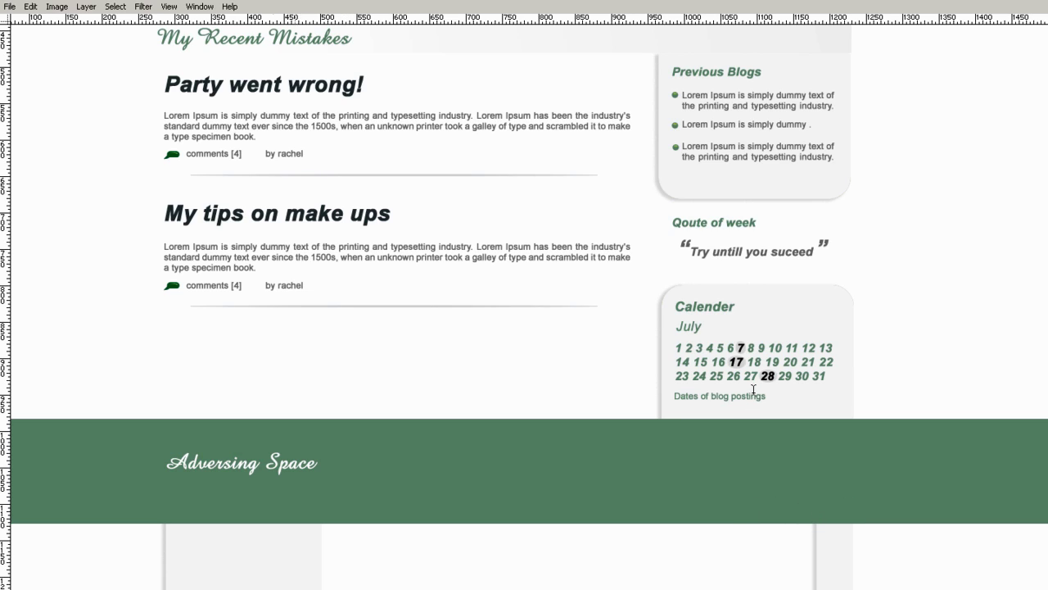
- Select a narrow strip at the left piece's cut edge and duplicate it rightward repeatedly to fill the gap up to the right end piece
scroll(754, 389, down, 2)
drag(335, 568, 307, 442)
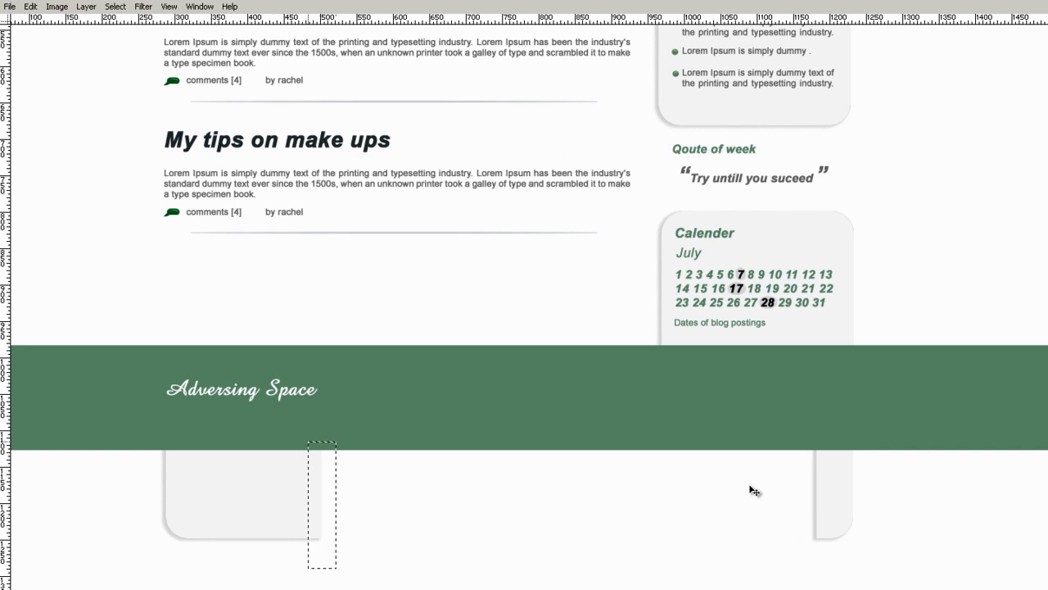
key(ctrl+Right)
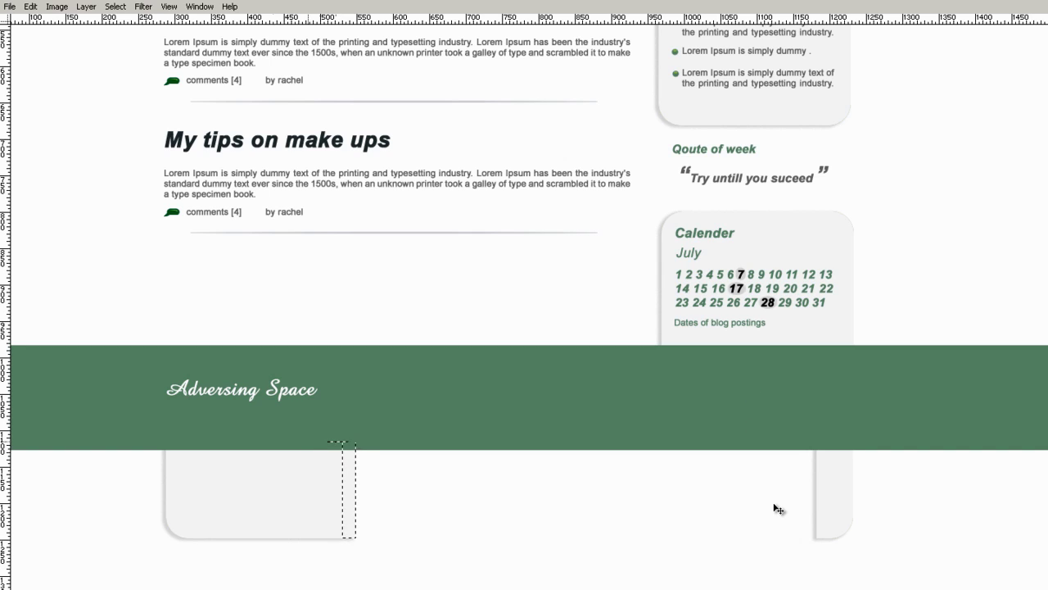
key(alt+shift+Right)
key(alt+shift+Right)
key(alt+shift+Right)
key(alt+shift+Right)
key(alt+shift+Right)
key(alt+shift+Right)
key(alt+shift+Right)
key(alt+shift+Right)
key(alt+shift+Right)
key(alt+shift+Right)
key(alt+shift+Right)
key(alt+shift+Right)
key(alt+shift+Right)
key(alt+shift+Right)
key(alt+shift+Right)
key(alt+shift+Right)
key(alt+shift+Right)
key(alt+shift+Right)
key(alt+shift+Right)
key(alt+shift+Right)
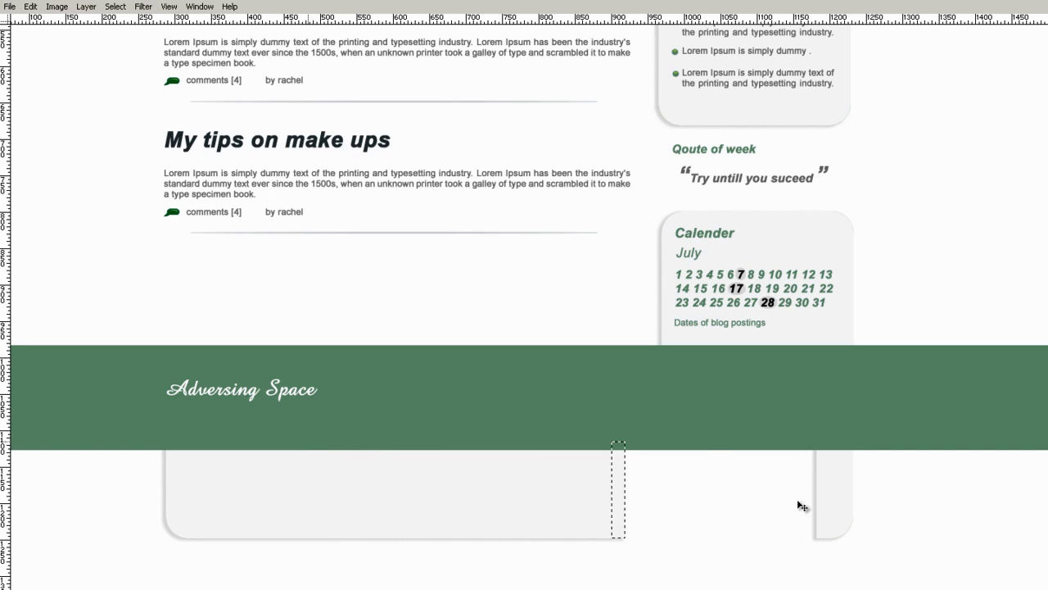
key(alt+shift+Right)
key(alt+shift+Right)
key(alt+shift+Right)
key(alt+shift+Right)
key(alt+shift+Right)
key(alt+shift+Right)
key(alt+shift+Right)
key(alt+shift+Right)
key(alt+shift+Right)
key(alt+shift+Right)
key(alt+shift+Right)
key(alt+shift+Right)
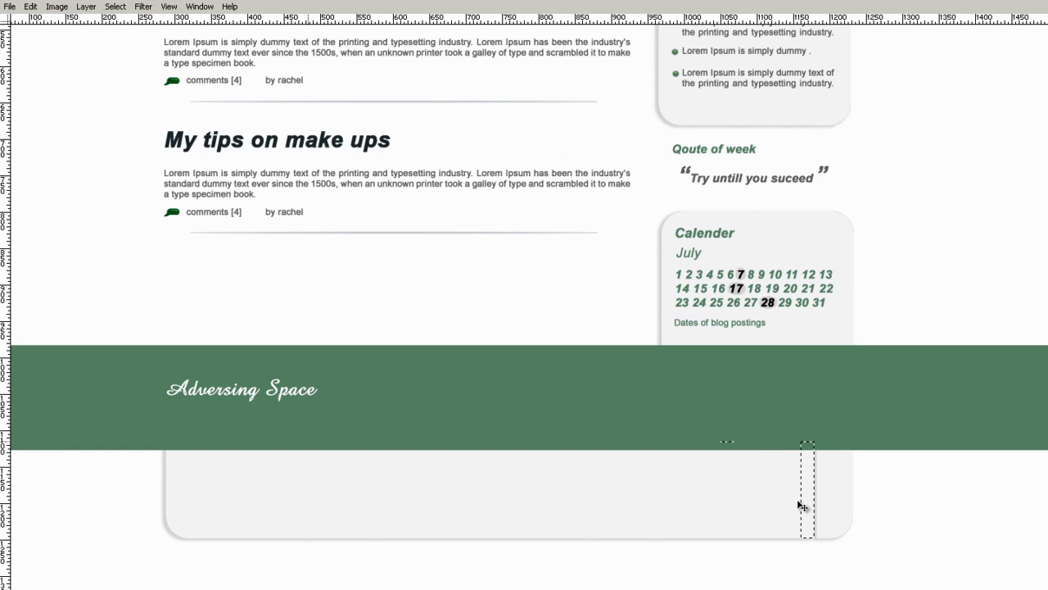
- Select the rounded box layer below the green band (Layer 13 copy 2) and show the page guides
scroll(800, 363, up, 6)
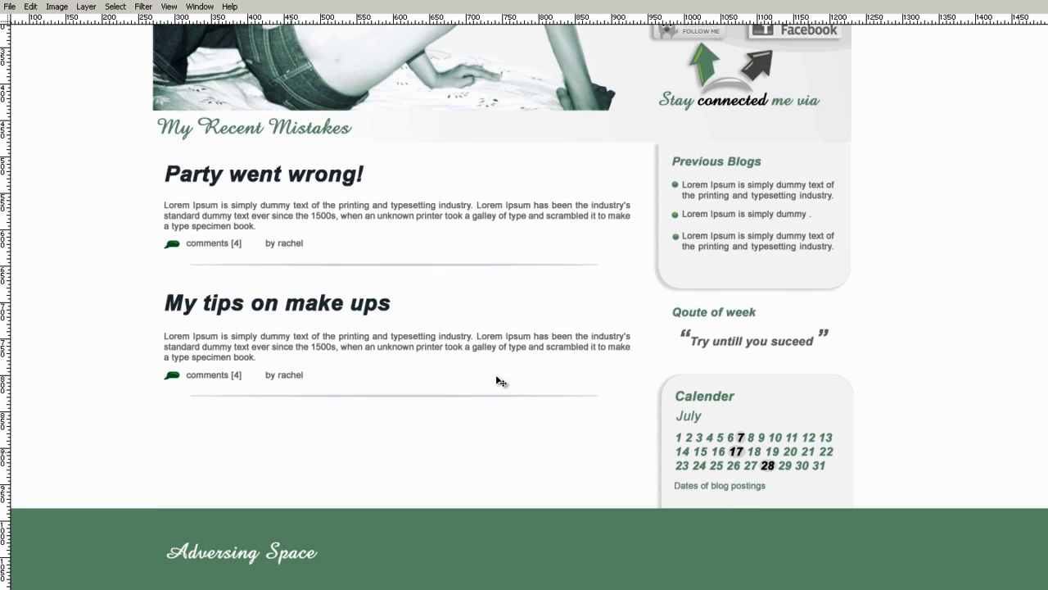
scroll(484, 489, down, 5)
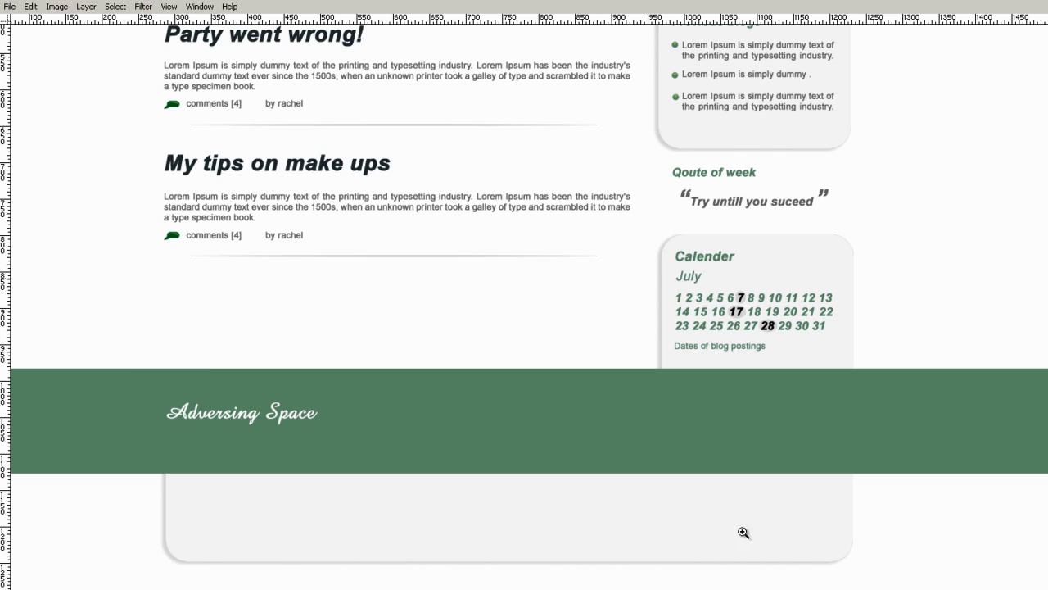
key(Tab)
key(v)
right_click(613, 538)
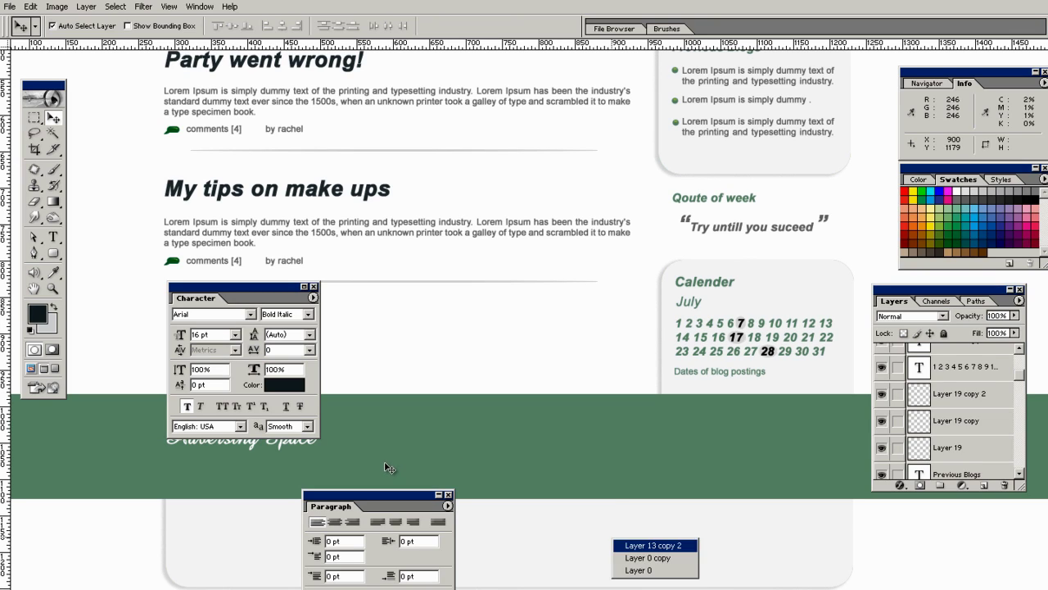
click(655, 544)
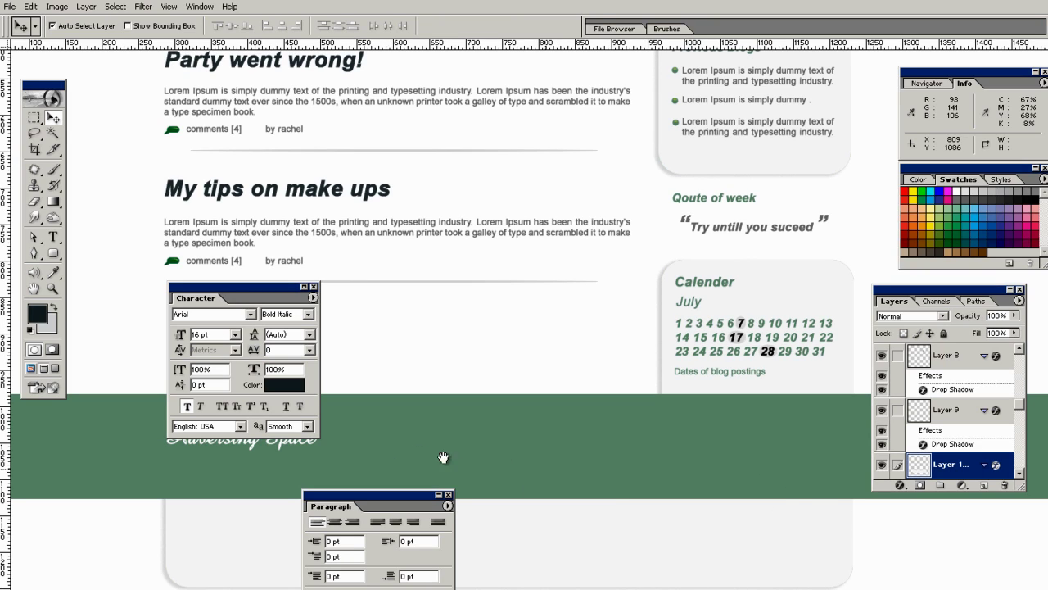
key(Tab)
key(ctrl+semicolon)
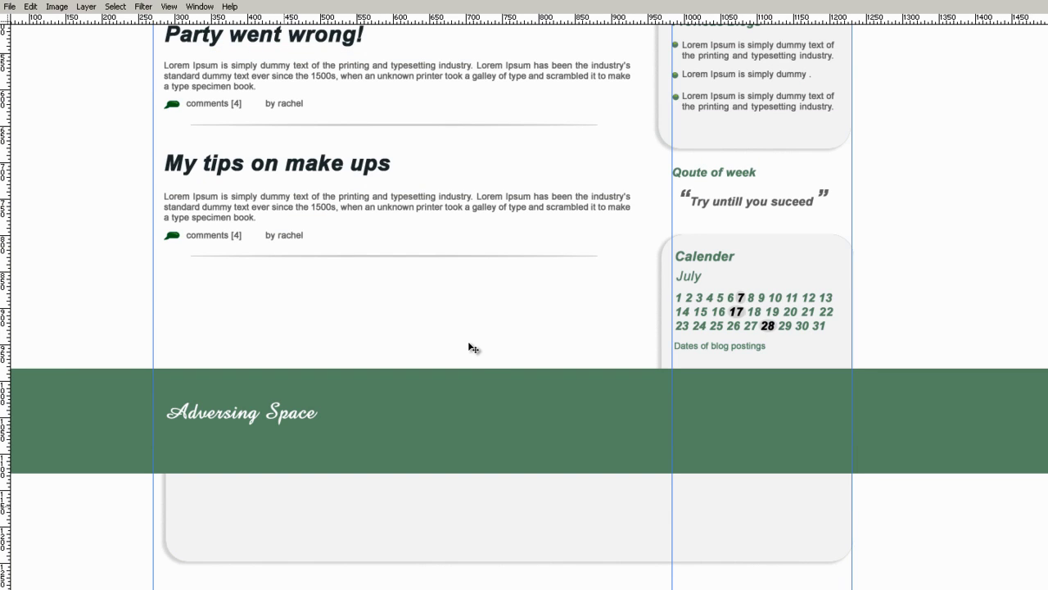
- Split off the left end of the rounded box below the band and align it with the page's left guide
key(ctrl+shift+d)
key(shift+Left)
key(shift+Left)
key(shift+Right)
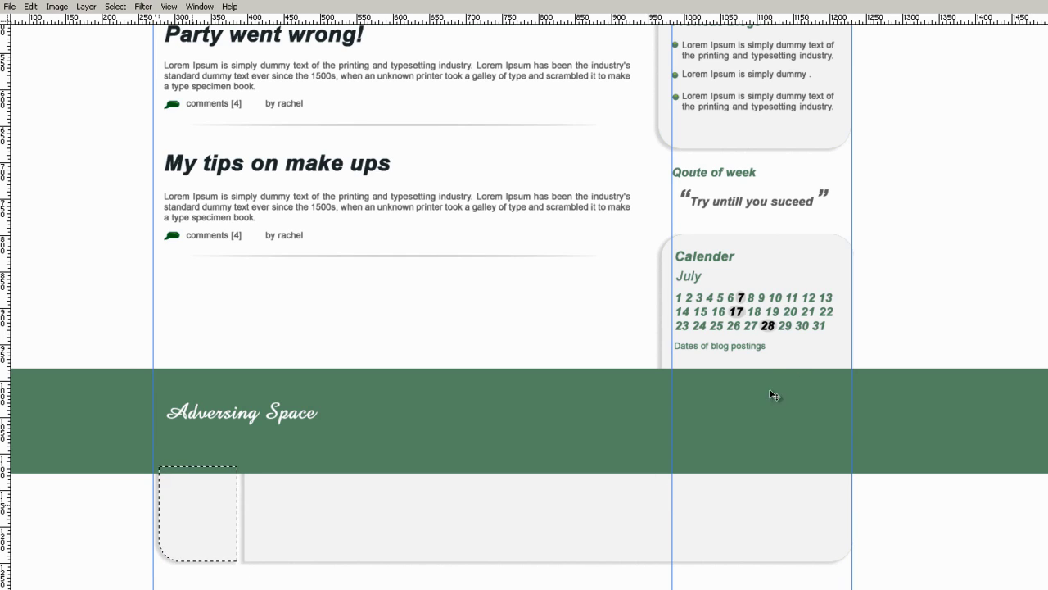
key(shift+Left)
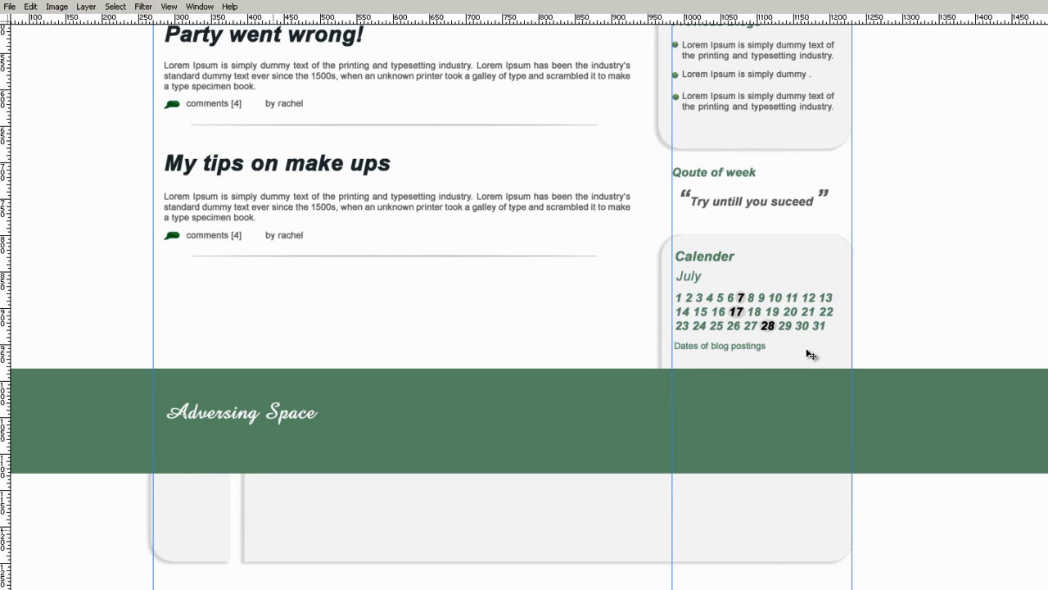
key(Right)
key(Right)
key(Right)
key(Right)
key(Right)
key(Right)
key(Right)
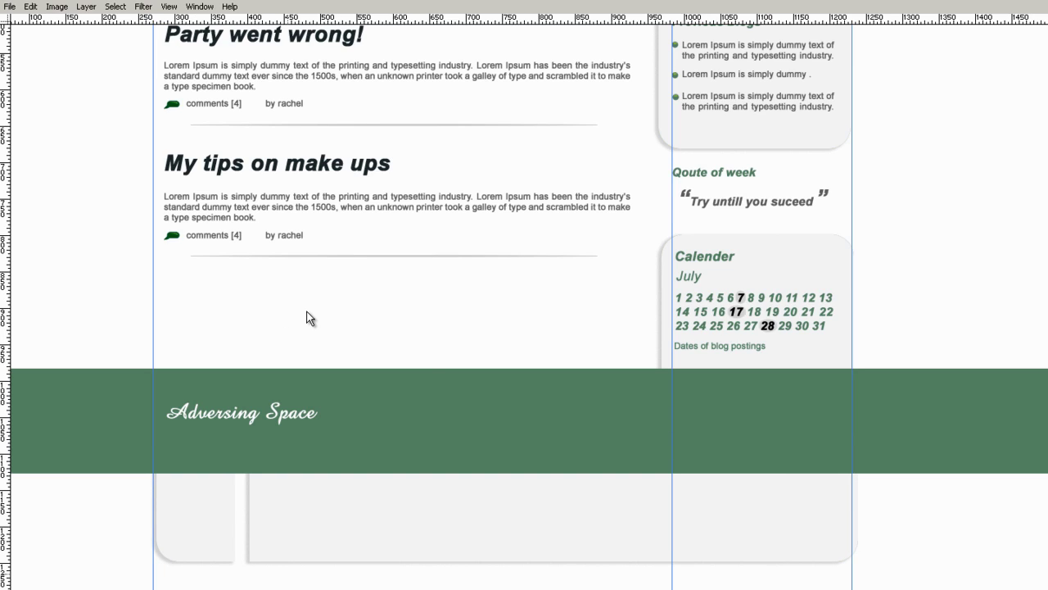
- Close the gap between the left end piece and the rest of the box below the band
key(ctrl+alt+z)
key(ctrl+alt+z)
key(ctrl+alt+z)
key(ctrl+alt+z)
key(ctrl+alt+z)
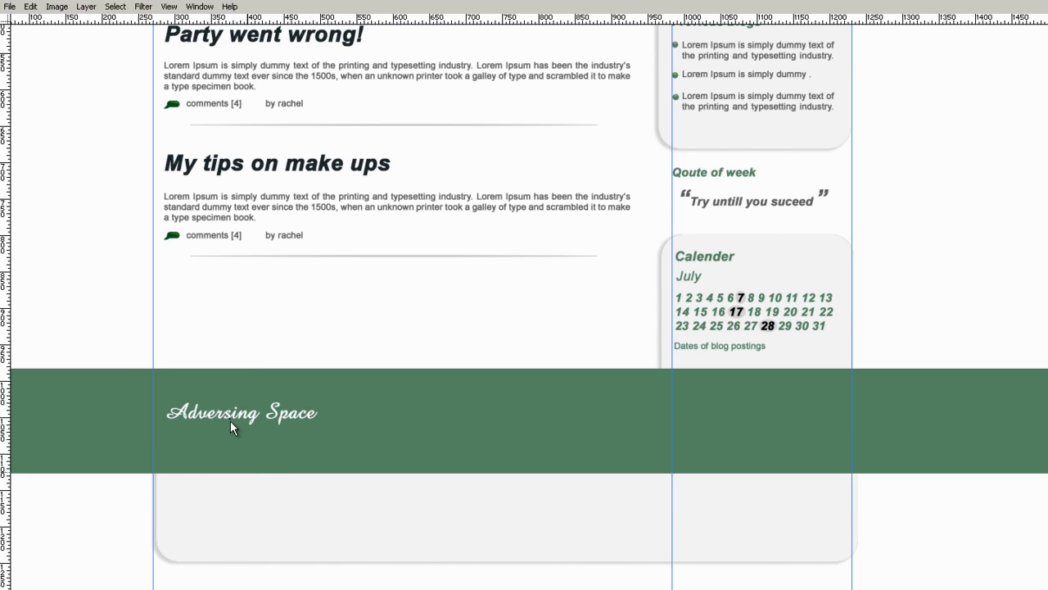
- Sample a light grey and fill both page background layers, Layer 0 and Layer 0 copy, with it
key(ctrl+minus)
key(ctrl+plus)
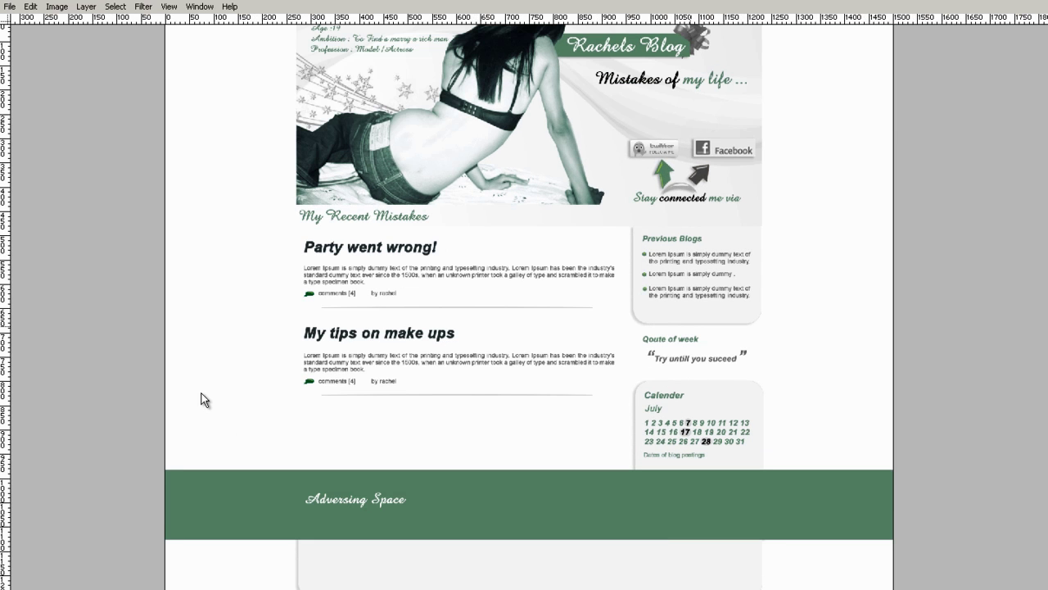
key(ctrl+plus)
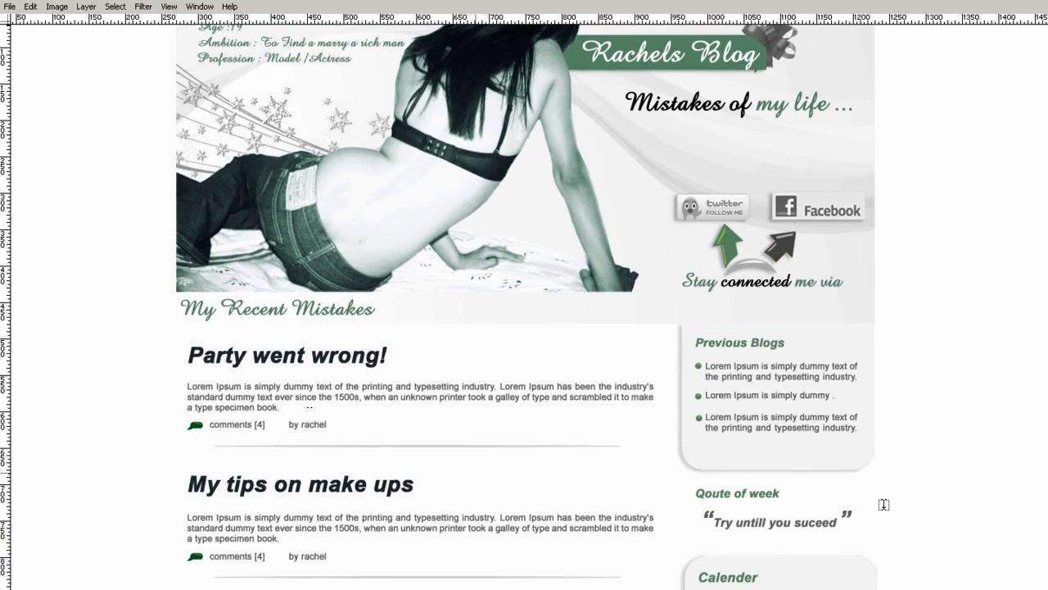
key(ctrl+minus)
key(Tab)
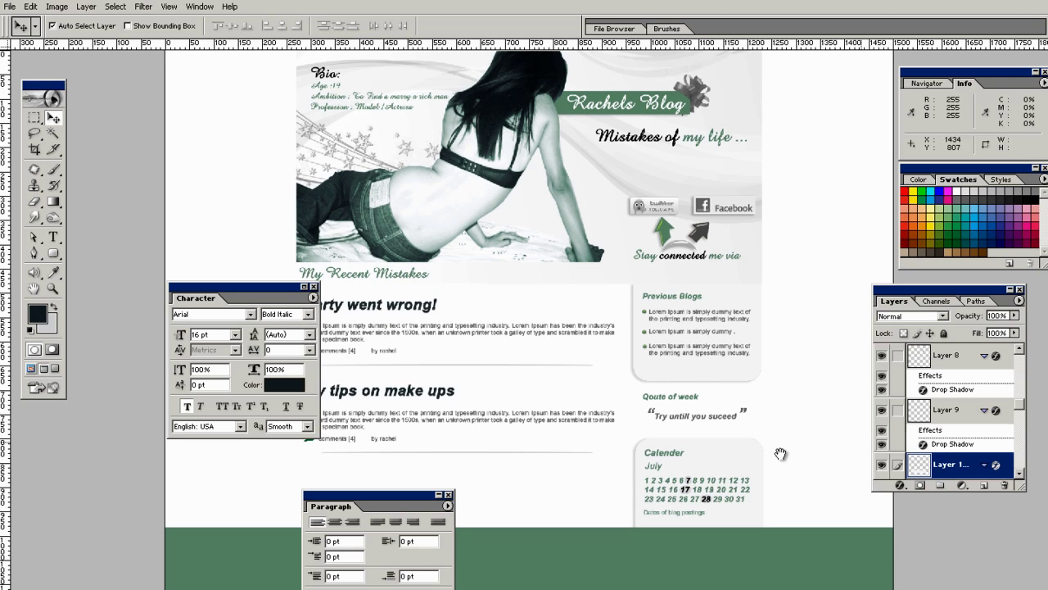
click(780, 485)
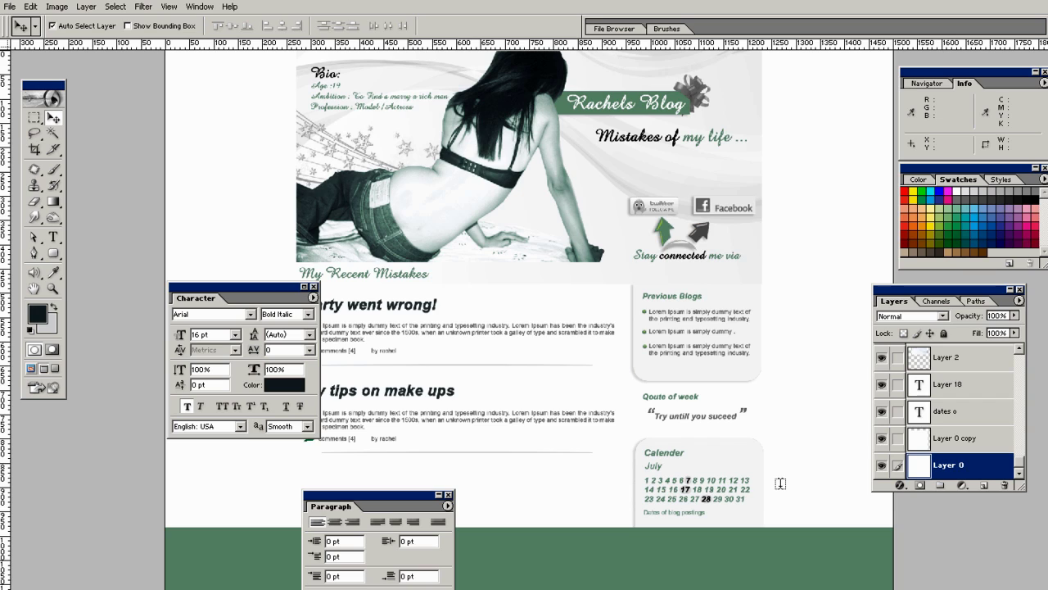
key(i)
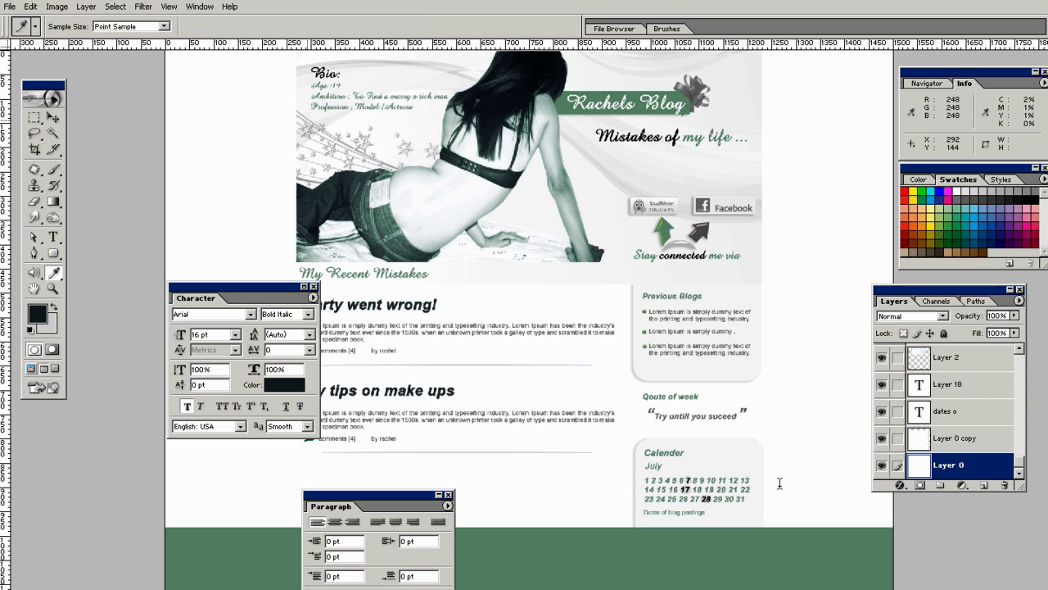
click(778, 477)
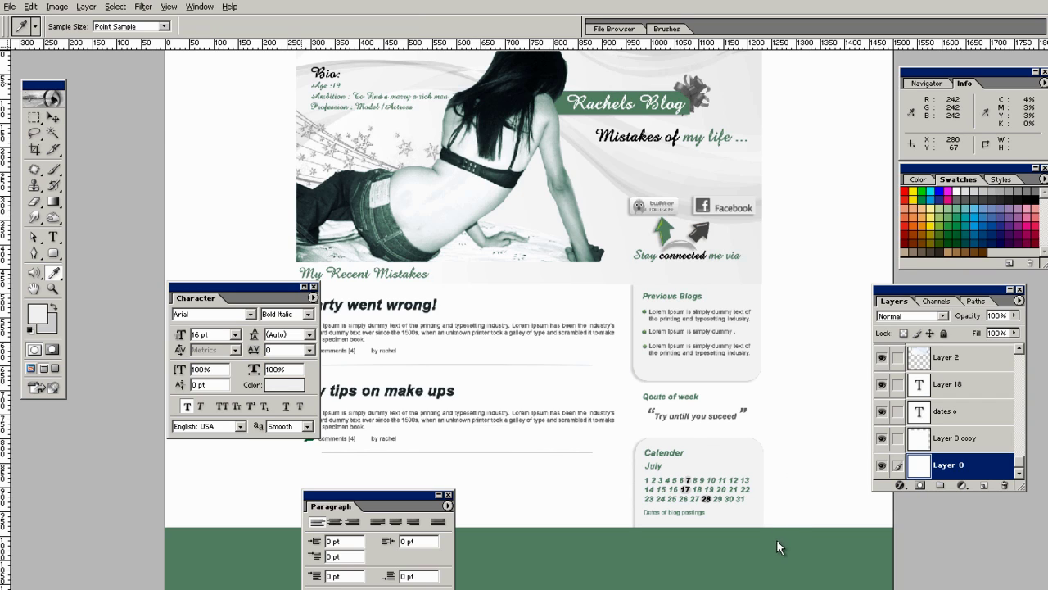
key(alt+BackSpace)
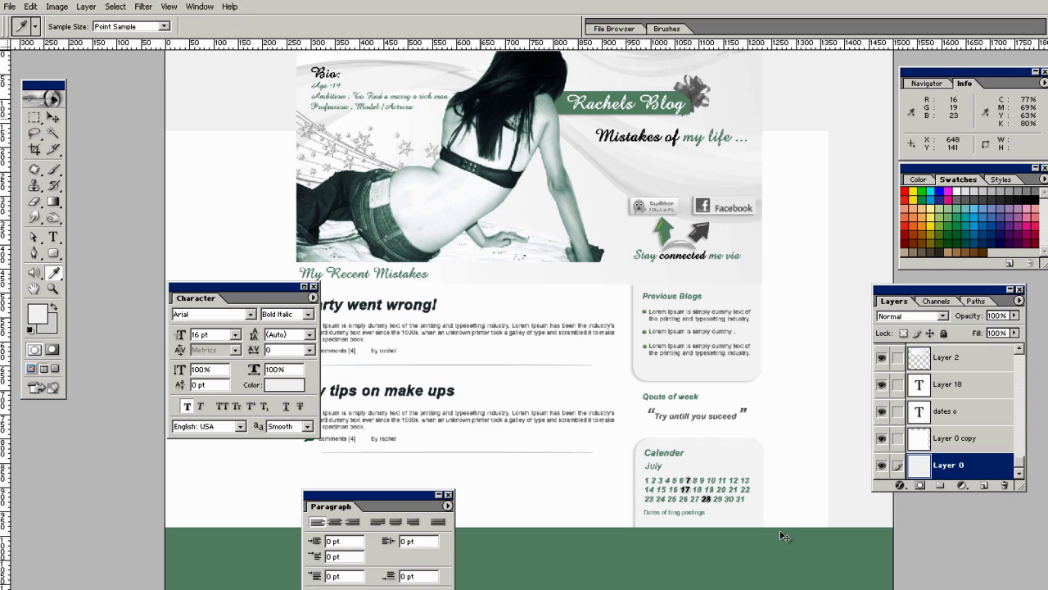
key(v)
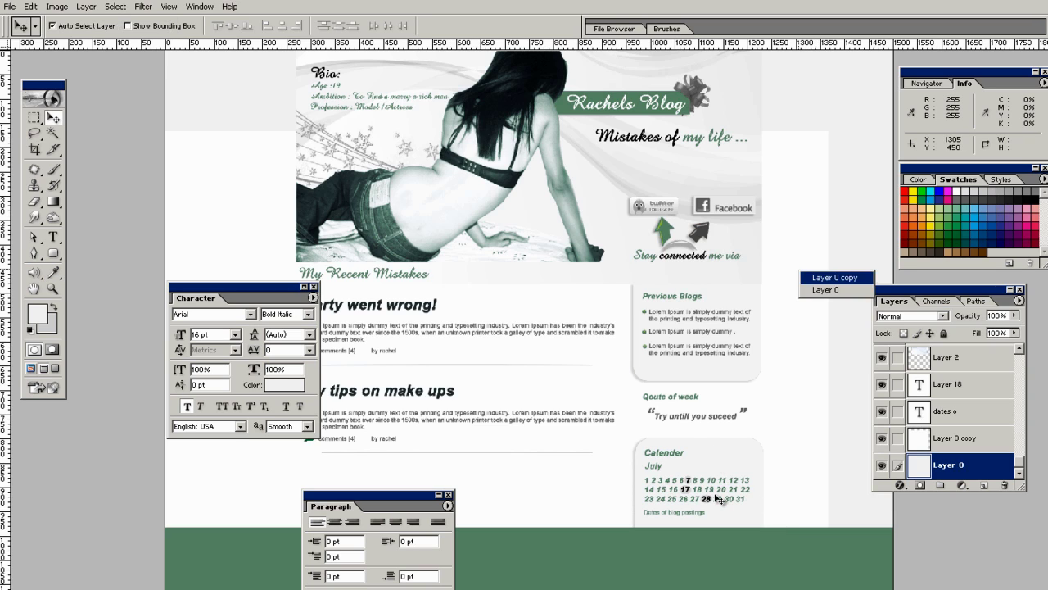
click(718, 498)
key(i)
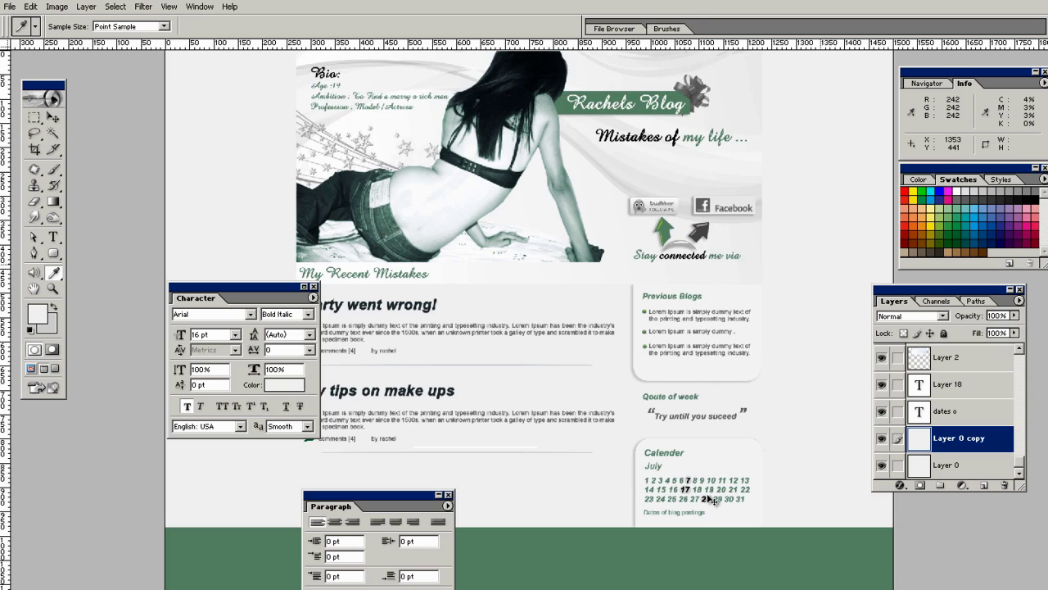
- Select the grey page background beside the header and open the Add Noise filter for it
scroll(711, 499, down, 2)
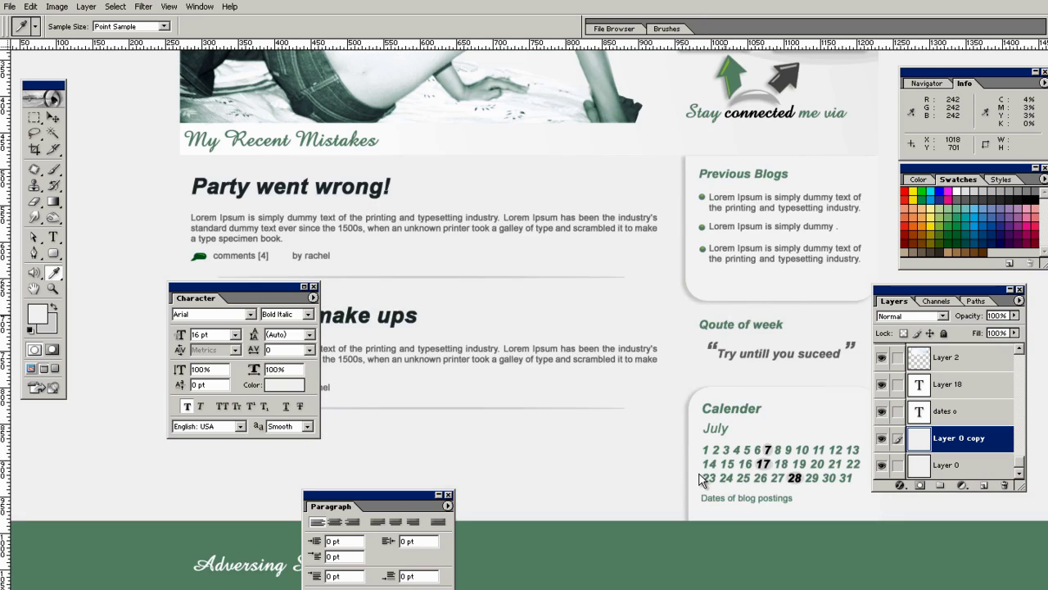
key(Tab)
scroll(683, 464, up, 5)
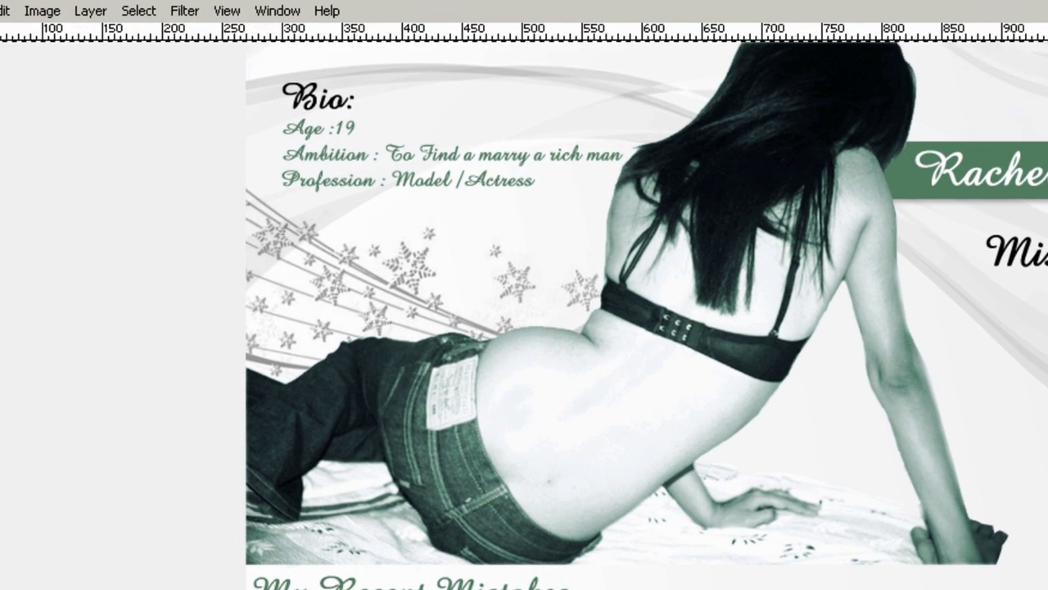
right_click(134, 233)
click(170, 246)
right_click(131, 210)
click(144, 223)
click(185, 11)
mouse_move(206, 199)
mouse_move(246, 220)
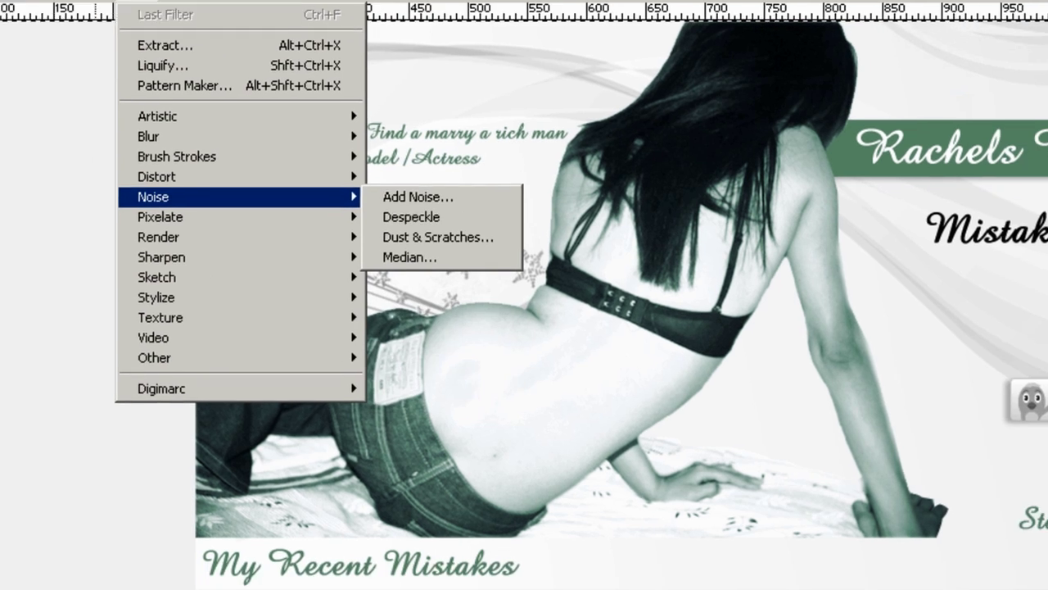
click(465, 221)
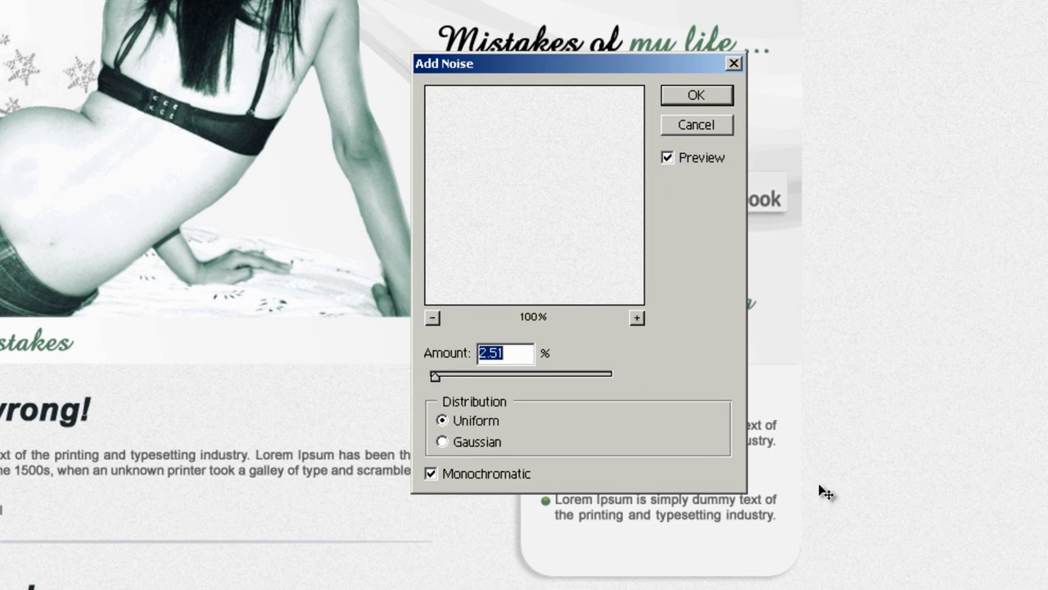
- Adjust the amount of uniform, monochromatic noise and apply it to the page background
key(shift+Up)
key(shift+Up)
key(shift+Up)
key(Down)
key(Down)
key(Down)
key(Down)
key(Down)
key(Down)
key(Down)
key(Down)
key(Return)
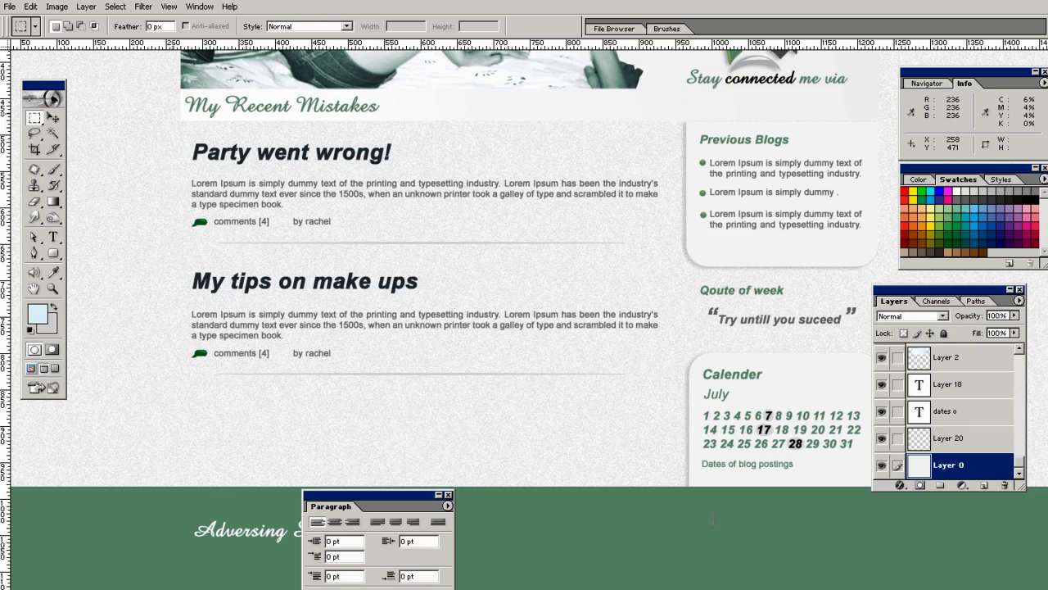
- Select the content area below the header between the outer guides, about 961 by 521 px, and fill it with near-white
mouse_move(181, 121)
mouse_down()
mouse_move(250, 189)
mouse_move(377, 241)
mouse_up()
key(ctrl+;)
key(ctrl+d)
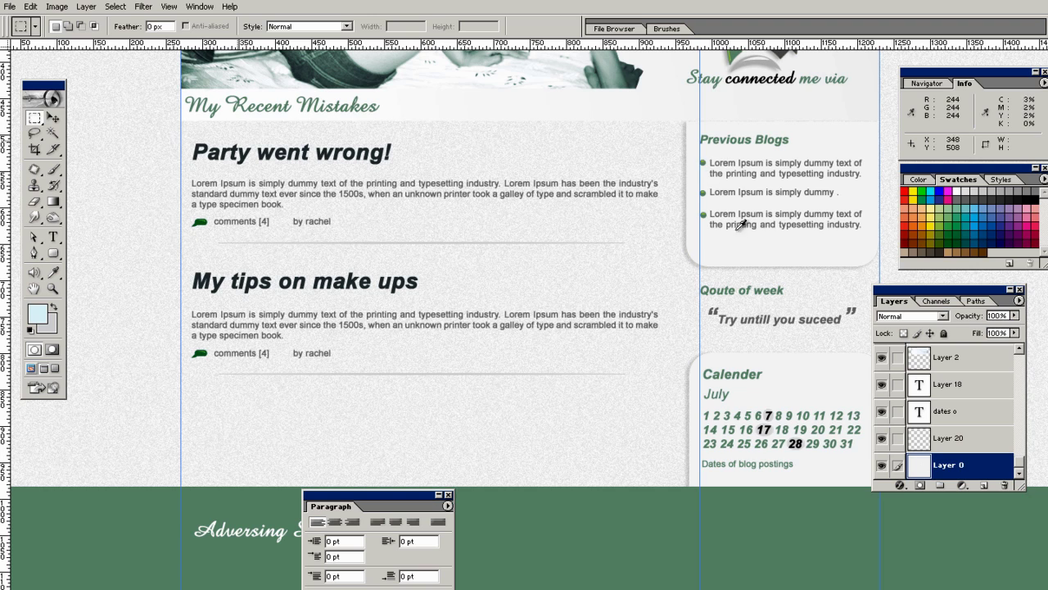
mouse_move(193, 122)
mouse_down()
mouse_move(252, 194)
mouse_move(533, 312)
mouse_move(538, 331)
mouse_move(915, 456)
mouse_move(880, 499)
mouse_up()
key(i)
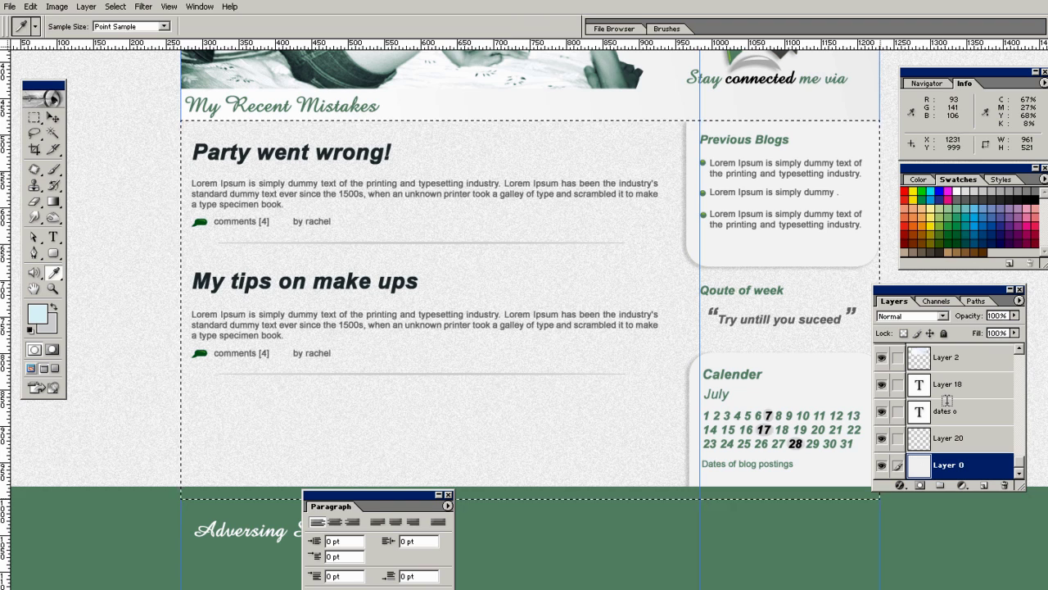
key(Tab)
key(ctrl+h)
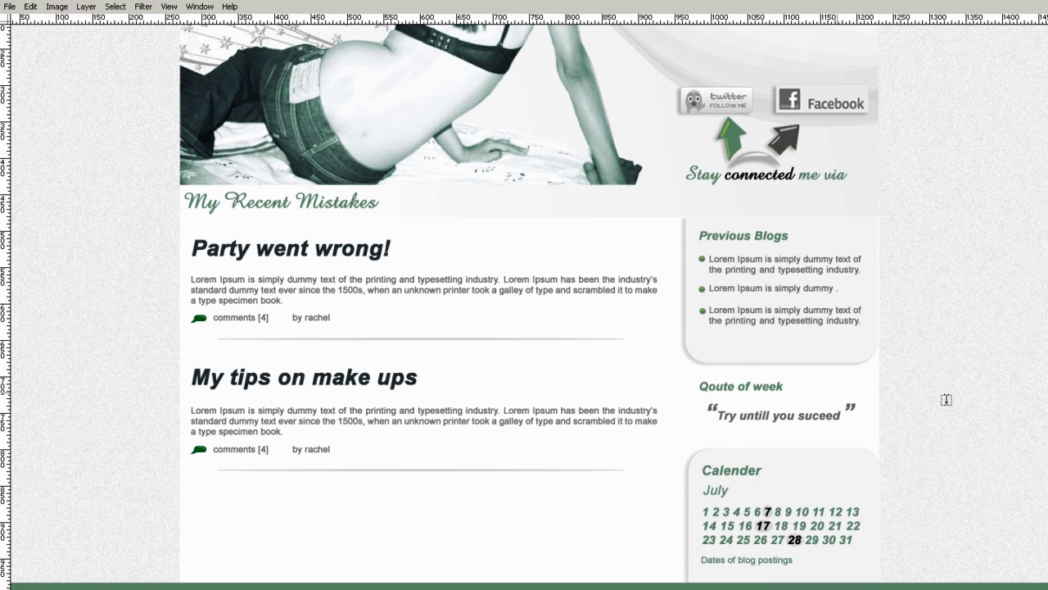
- Shift the Previous Blogs and Calender background boxes slightly left, leaving a margin at the content area's right edge
right_click(866, 326)
click(886, 334)
key(shift+Left)
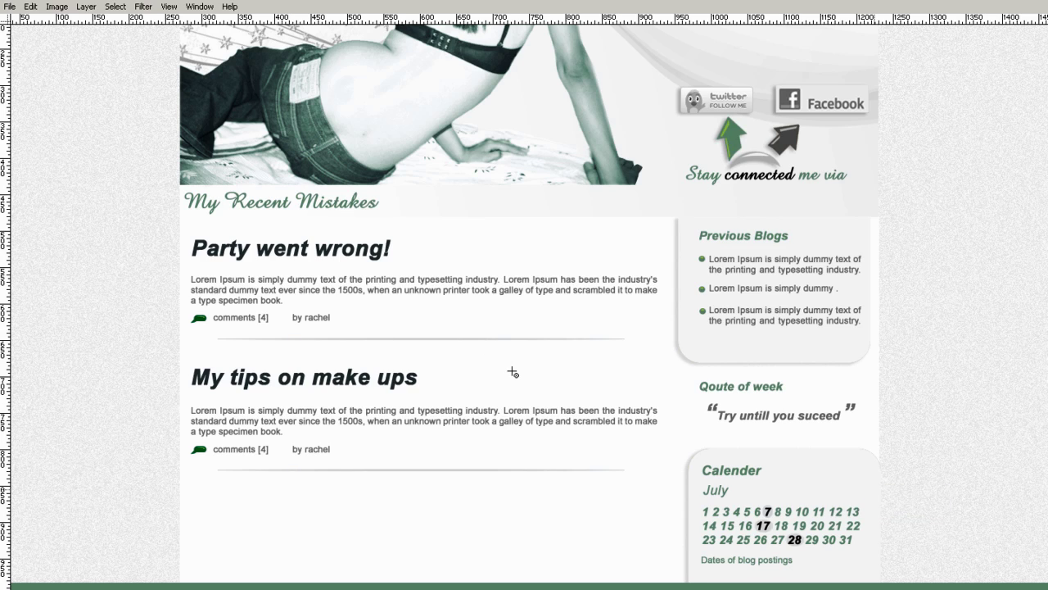
key(shift+Left)
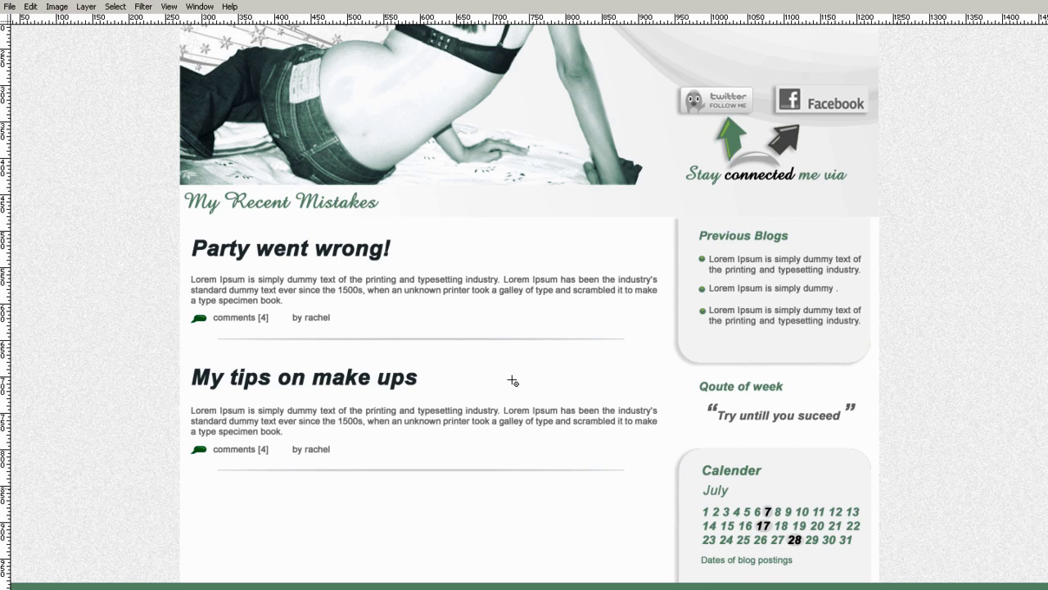
- Place a vertical guide just inside the content area's left edge to mark the text margin
key(ctrl+r)
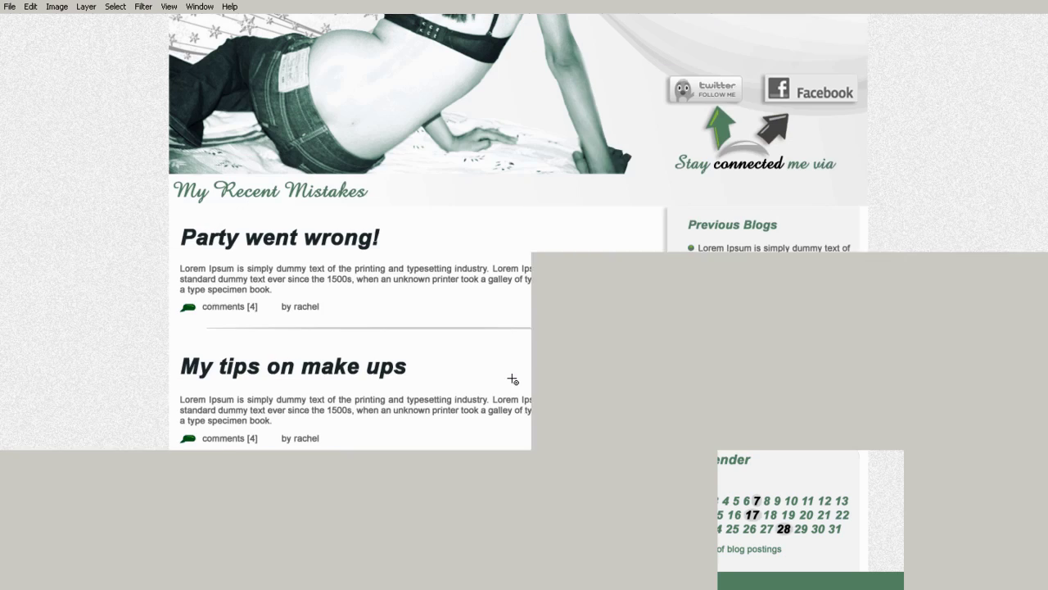
key(ctrl+r)
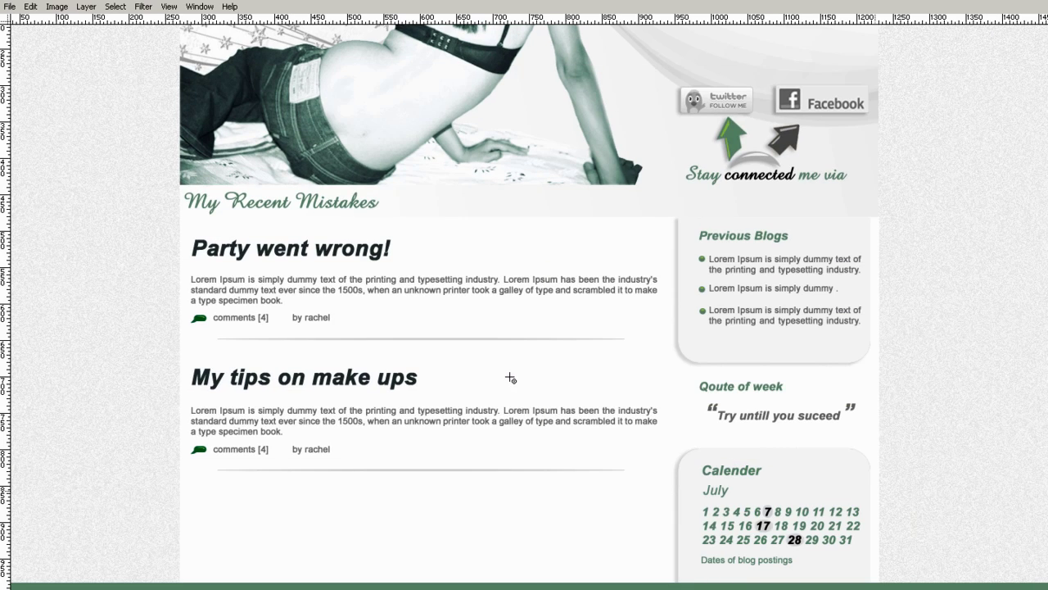
drag(491, 216, 490, 328)
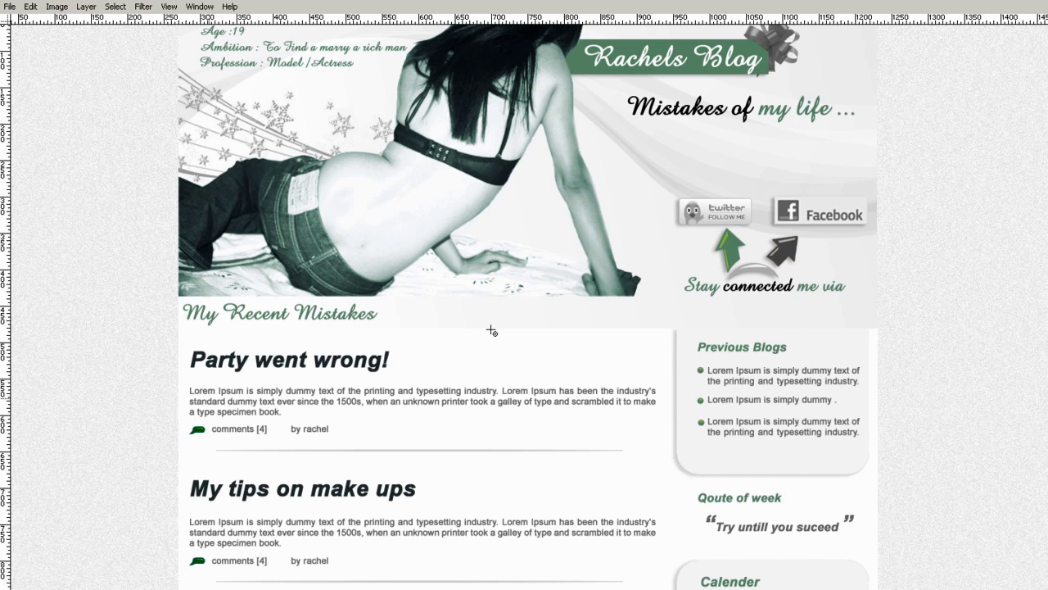
key(ctrl+r)
key(ctrl+r)
drag(5, 328, 201, 326)
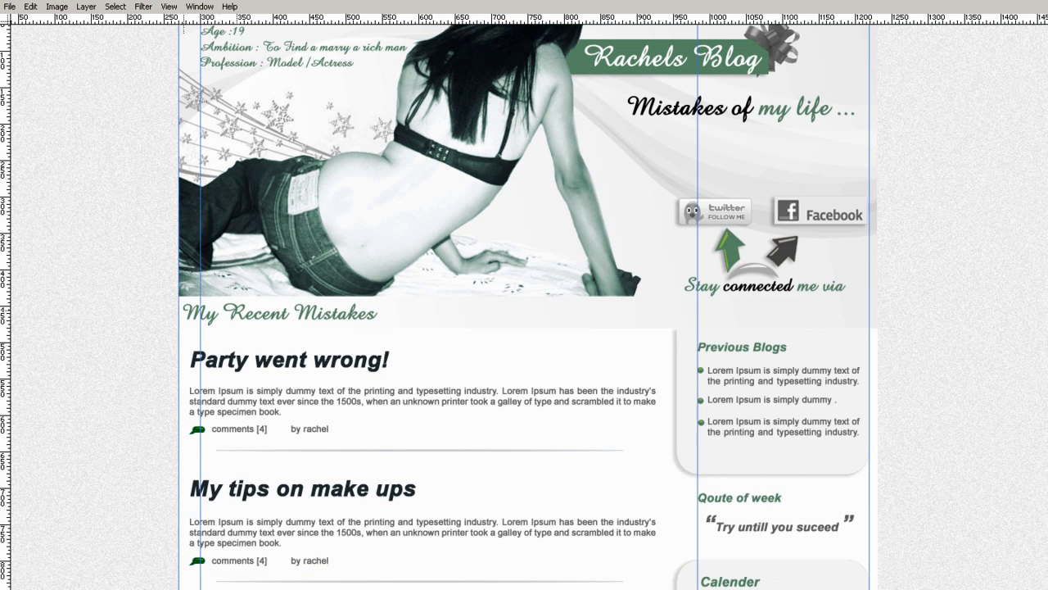
- Move the My Recent Mistakes heading right to line up with the new left margin guide
right_click(238, 312)
click(274, 319)
key(shift+Right)
key(shift+Right)
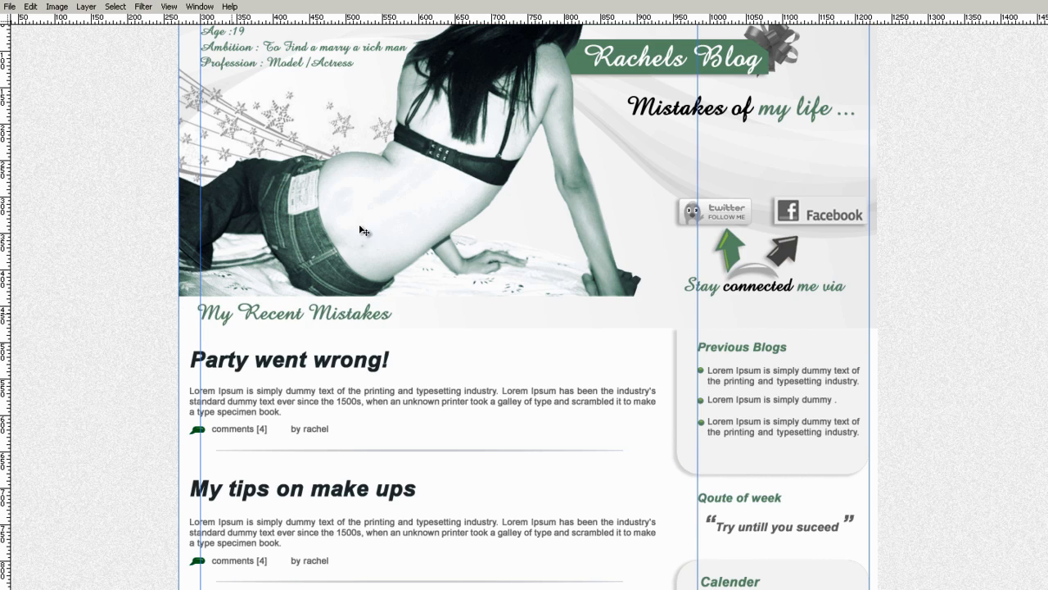
key(Right)
key(Right)
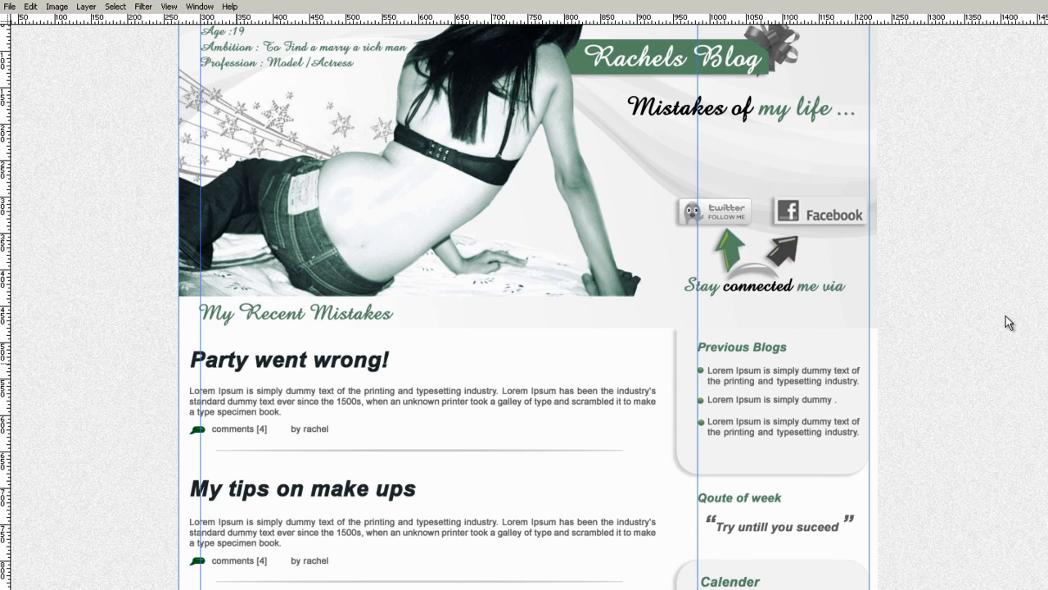
- Move the Party went wrong! heading right to line up with the left margin guide
right_click(231, 365)
click(274, 372)
key(shift+Right)
key(shift+Right)
key(shift+Left)
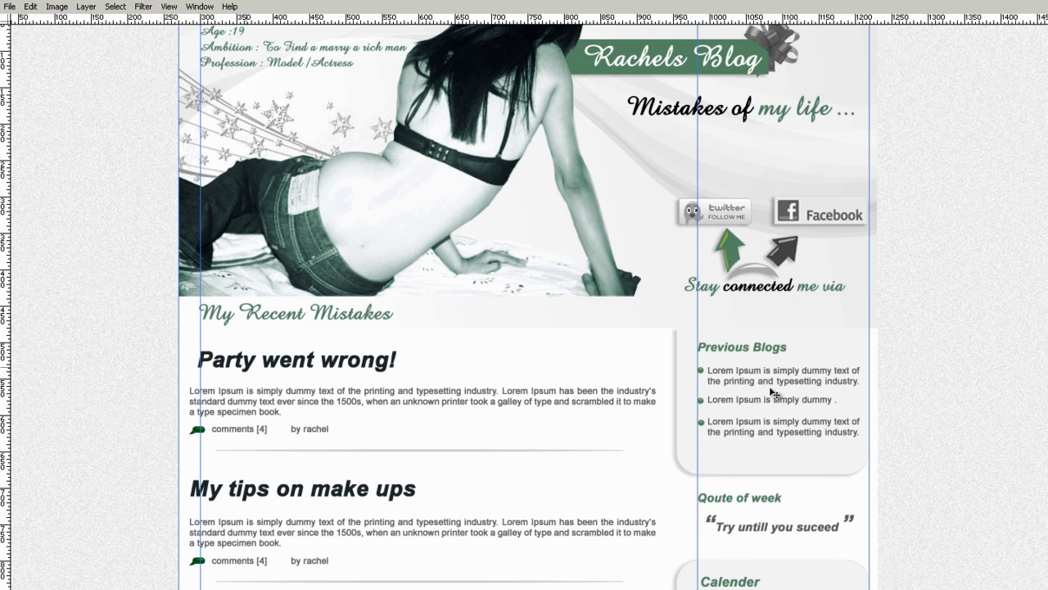
key(Right)
key(Right)
key(Right)
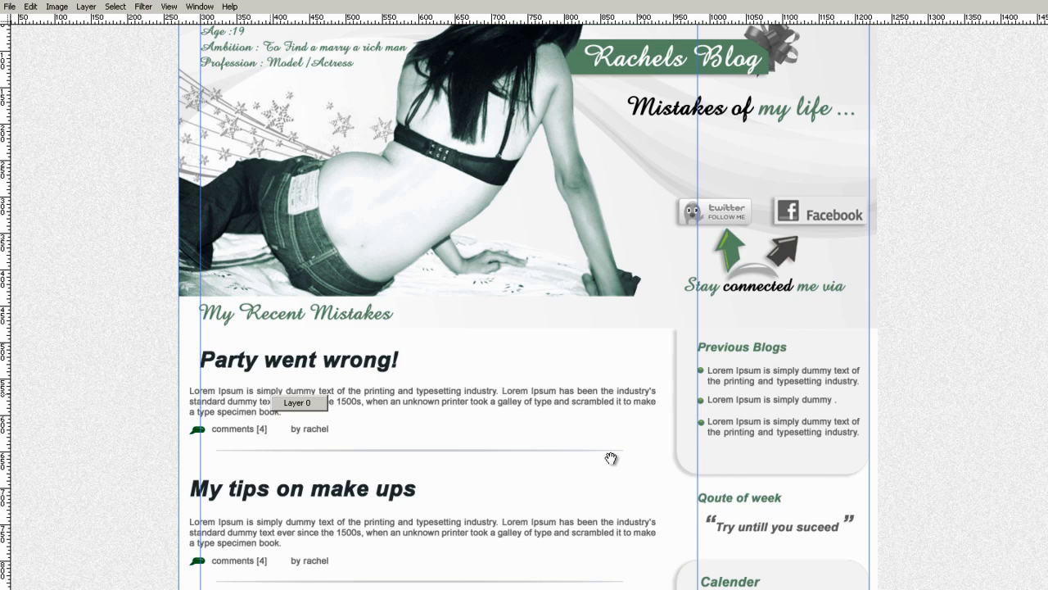
- Move the paragraph under Party went wrong! right so its text starts at the left margin guide
drag(770, 463, 785, 461)
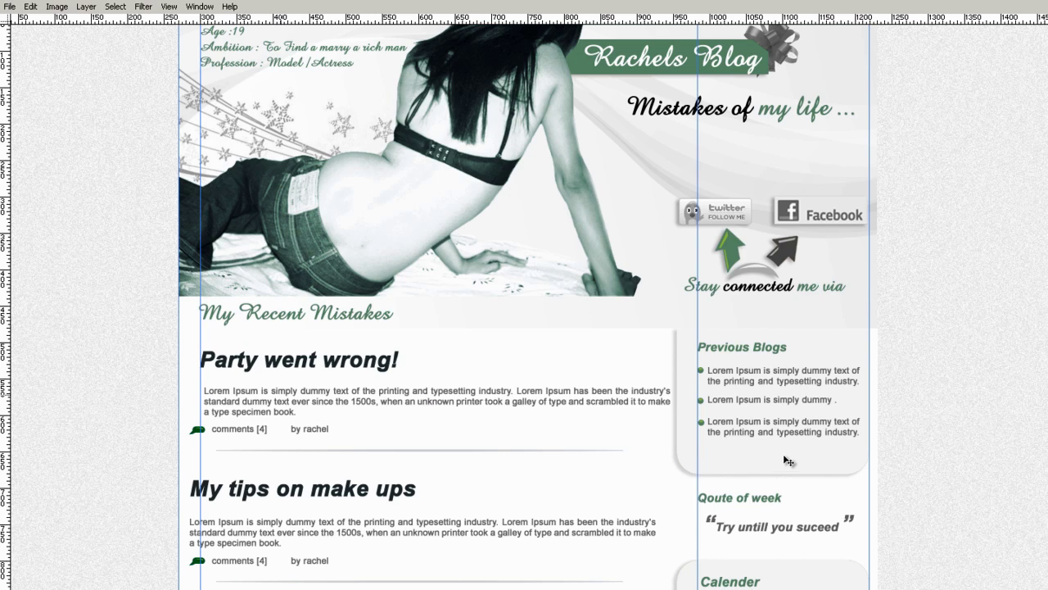
key(Left)
key(Left)
key(Left)
key(Left)
key(Left)
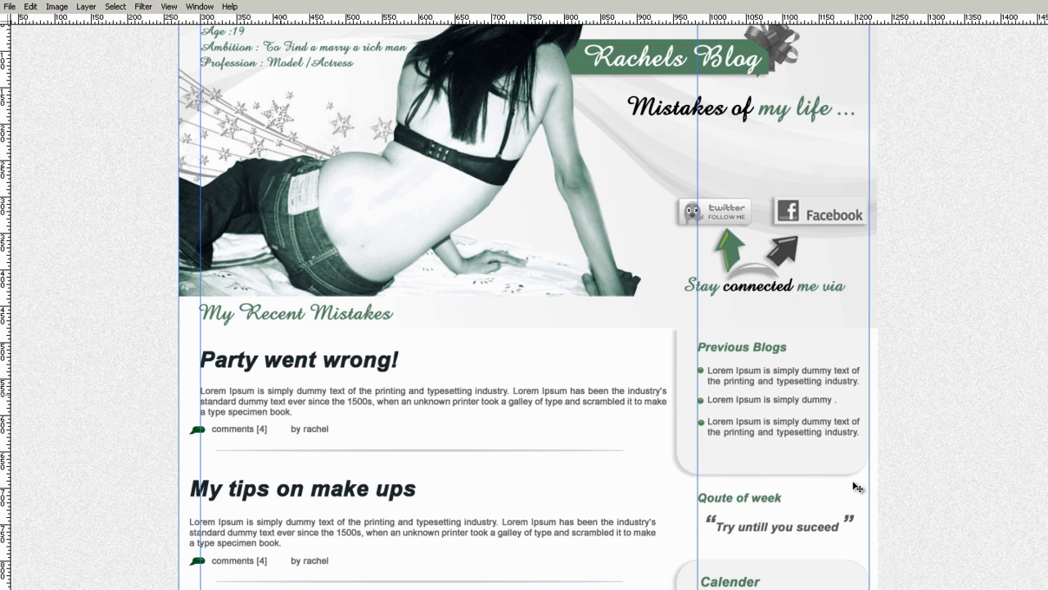
- Shift the comments line and green bubble icon under My tips on make ups right to match the first post
key(Tab)
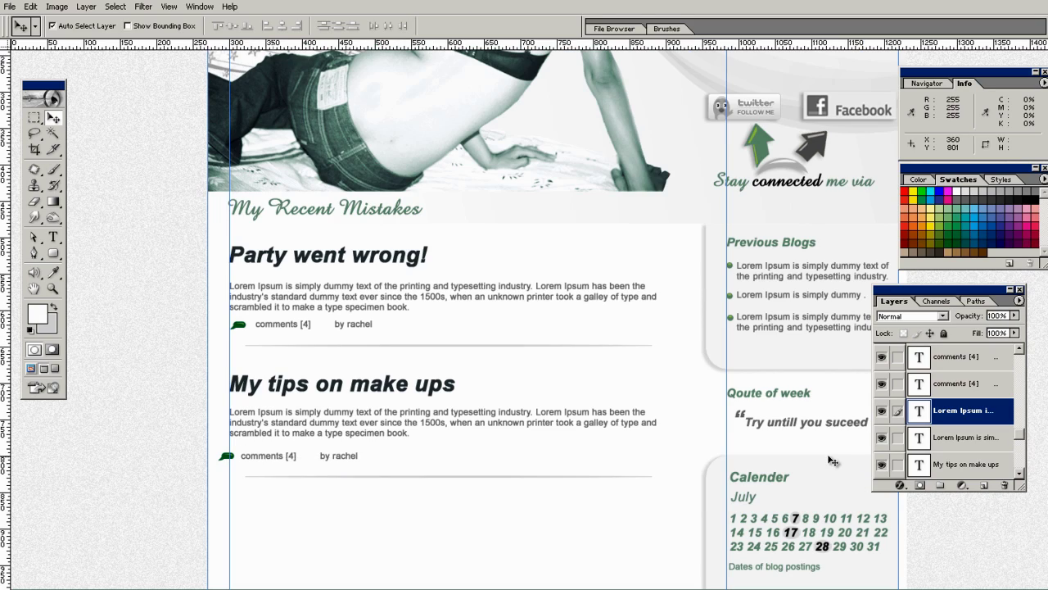
key(shift+Right)
key(shift+Right)
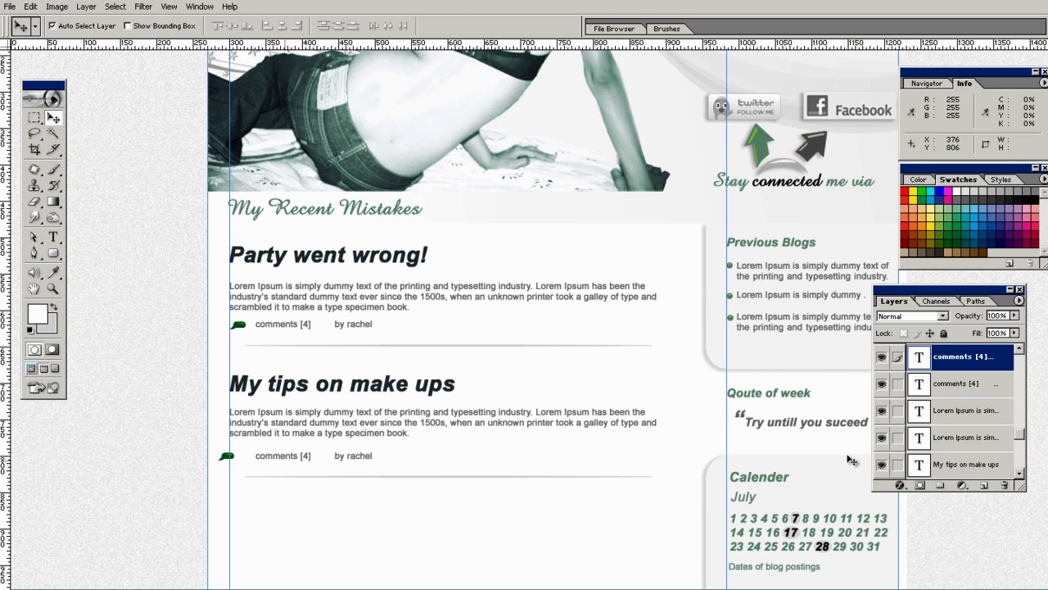
right_click(226, 457)
click(237, 464)
key(shift+Right)
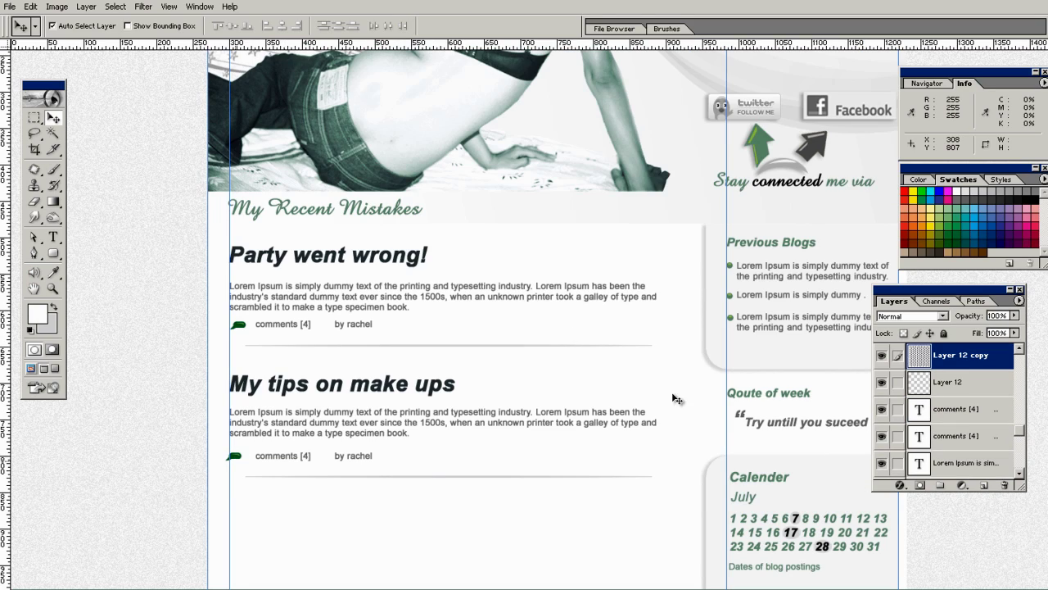
key(shift+Right)
- Hide the panels and guides and review the aligned page layout
scroll(693, 503, up, 5)
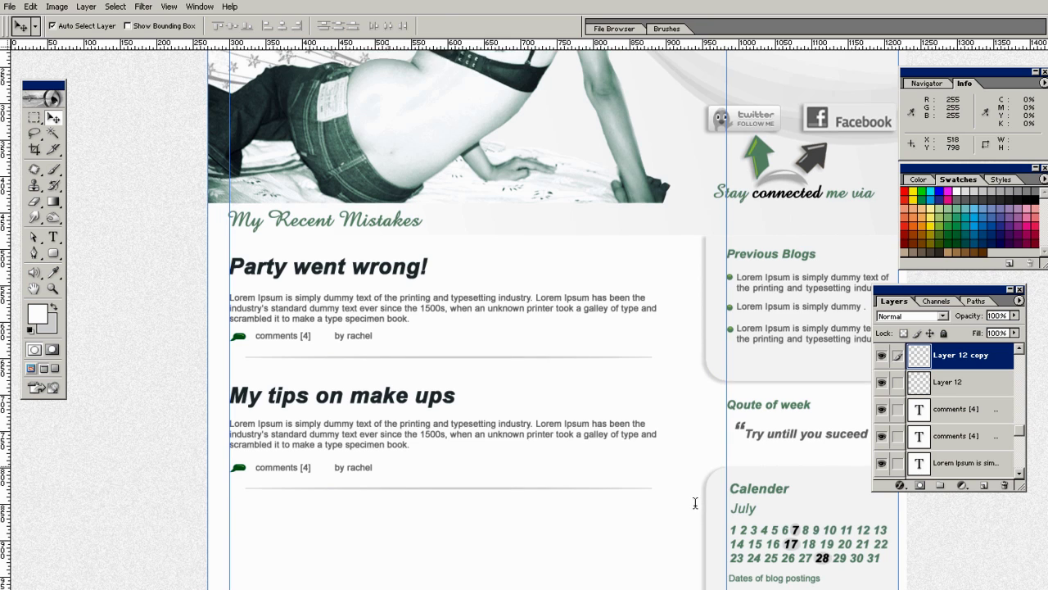
key(Tab)
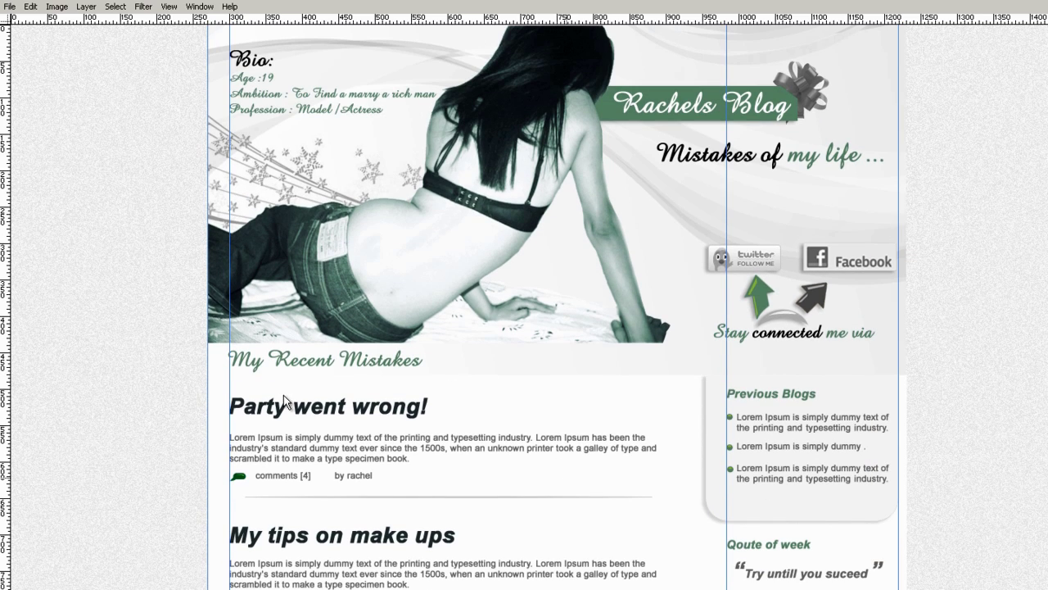
key(ctrl+h)
scroll(449, 482, down, 3)
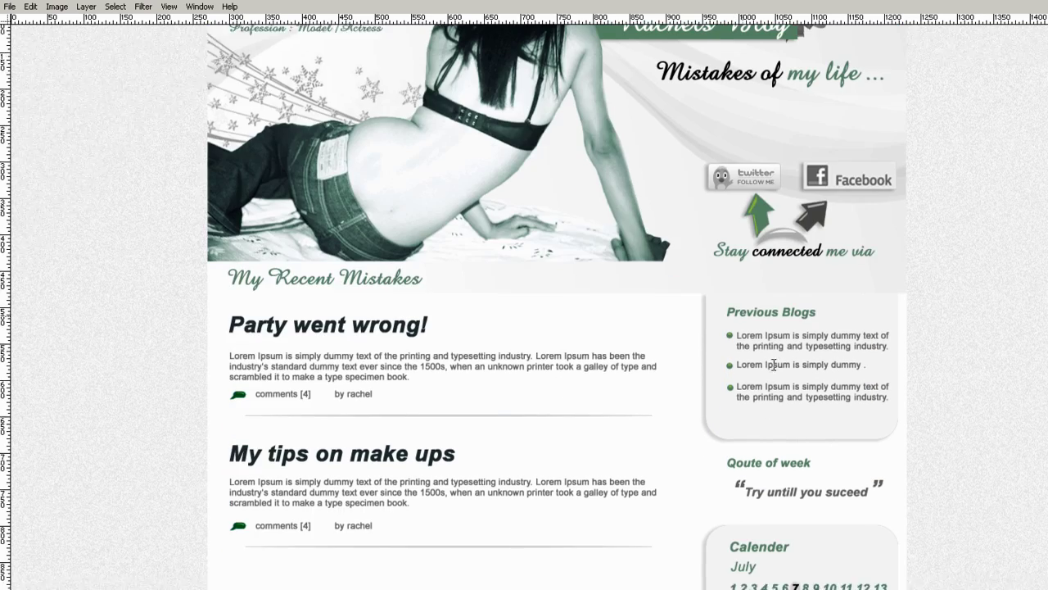
key(ctrl+minus)
key(ctrl+minus)
scroll(778, 288, up, 5)
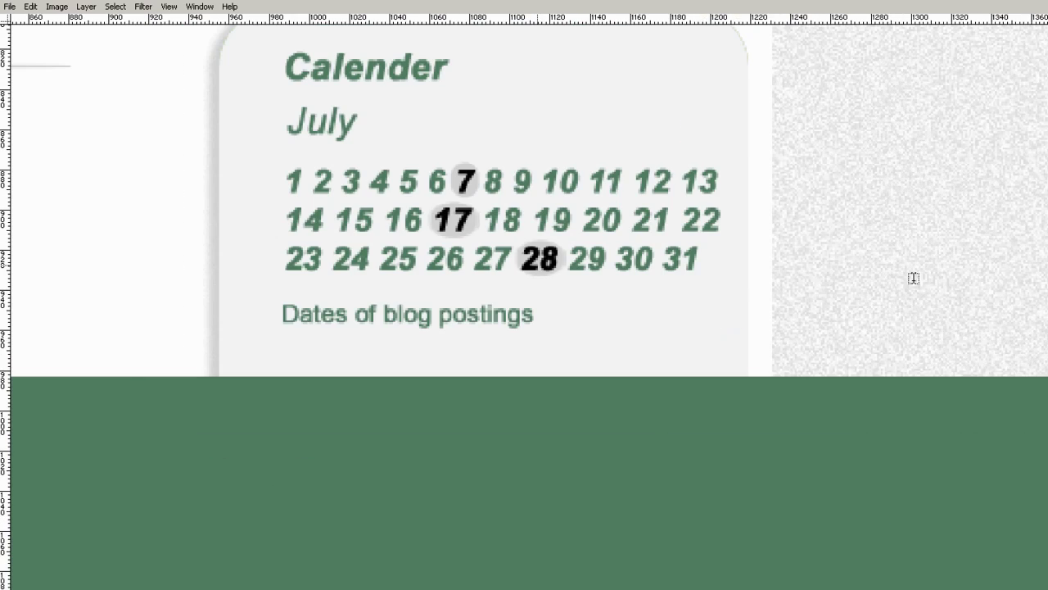
- Delete the grey circle highlight layer behind the date 28 in the calendar
key(Tab)
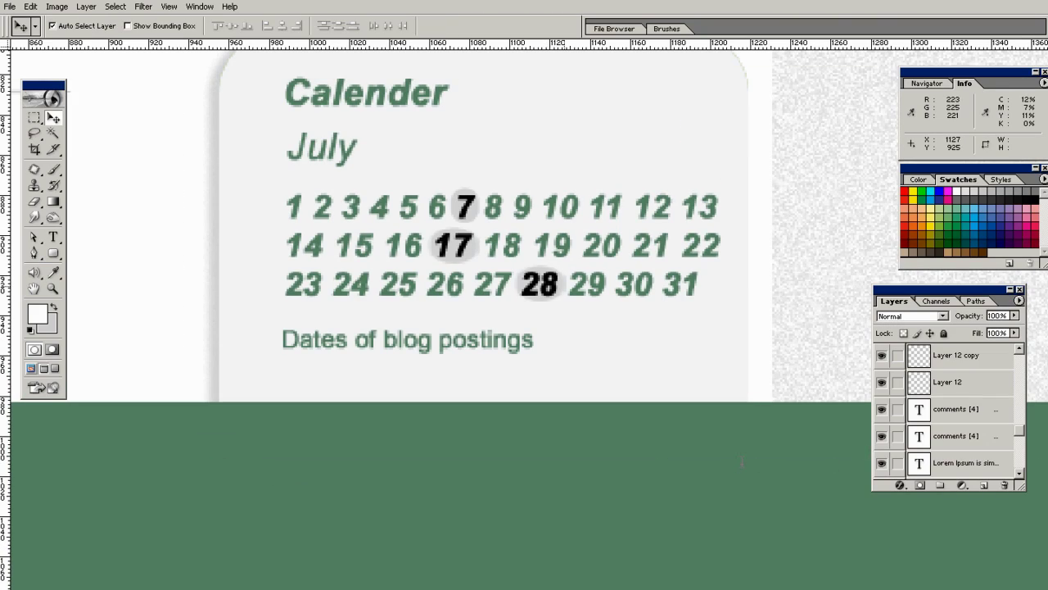
right_click(565, 287)
click(591, 293)
click(1003, 485)
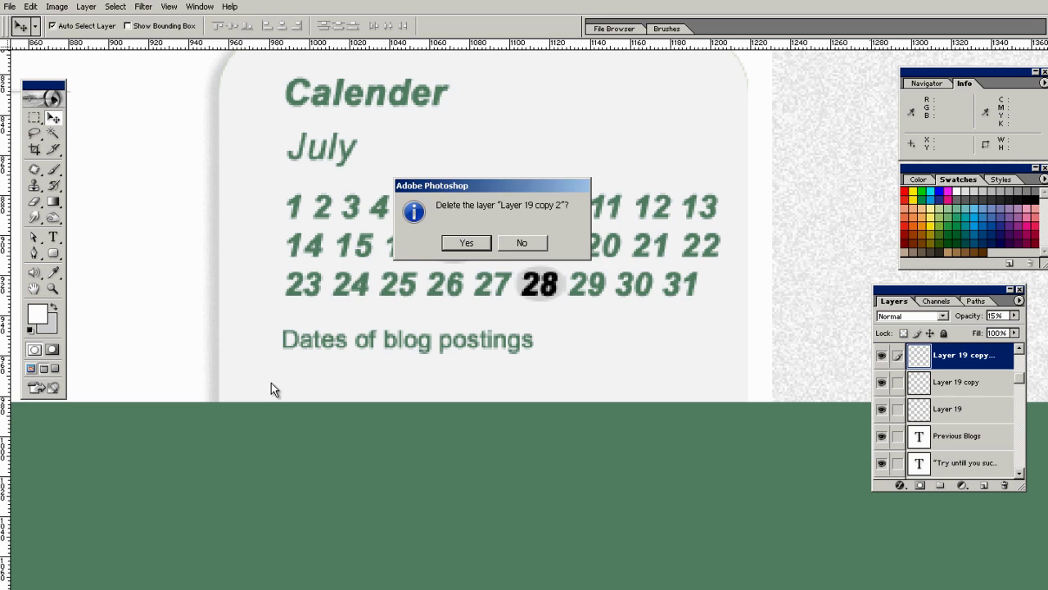
click(466, 242)
- Delete the grey circle highlight layers behind the dates 17 and 7 in the calendar
right_click(474, 251)
click(506, 258)
click(1004, 485)
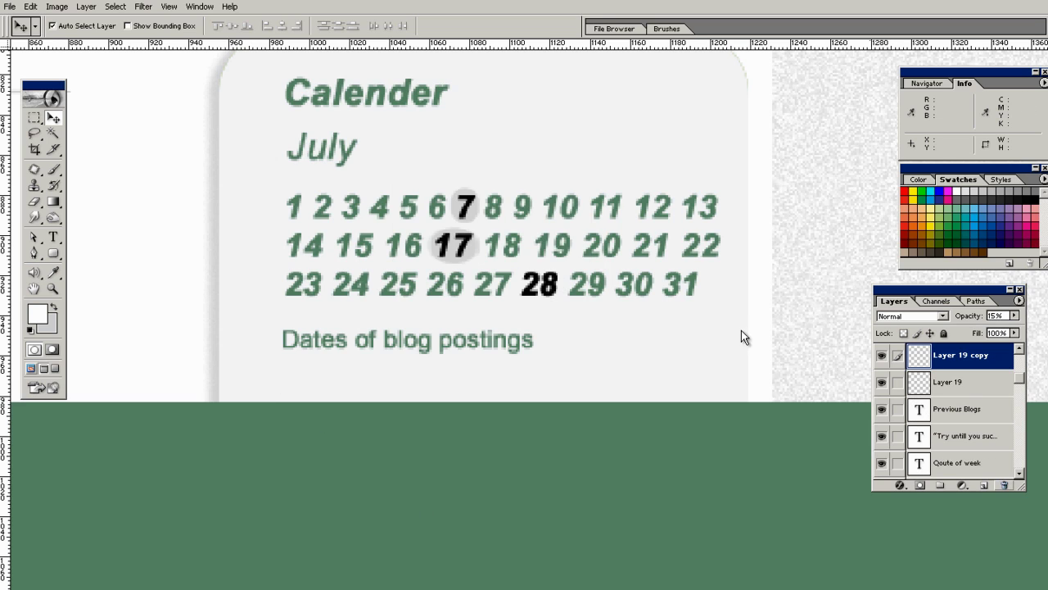
key(Return)
right_click(475, 215)
click(508, 222)
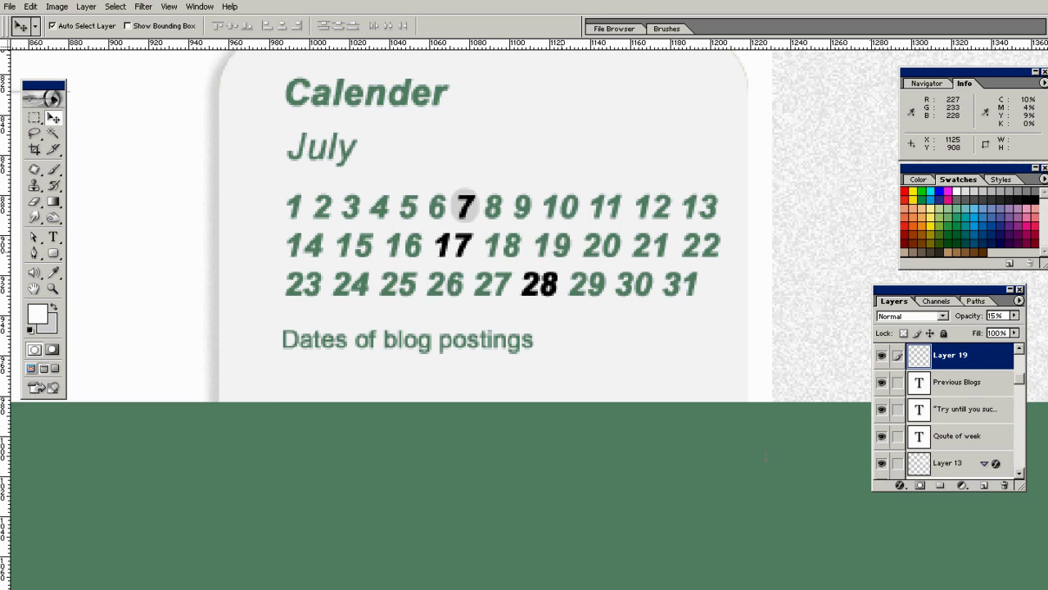
click(1004, 484)
click(466, 243)
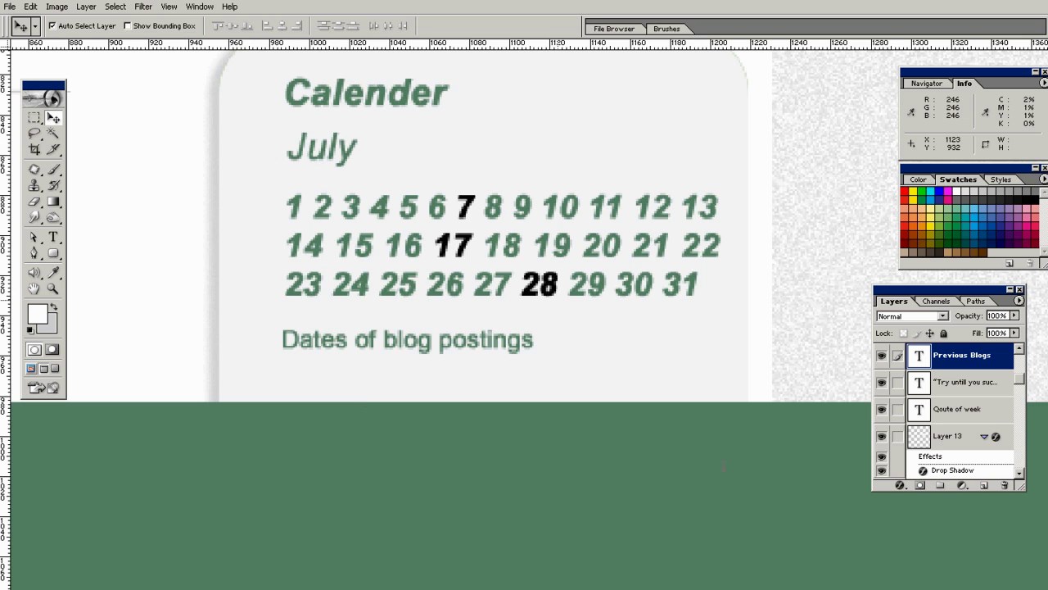
- Recolor the black date 7 in the calendar text to grey
key(ctrl+alt+0)
scroll(440, 492, up, 4)
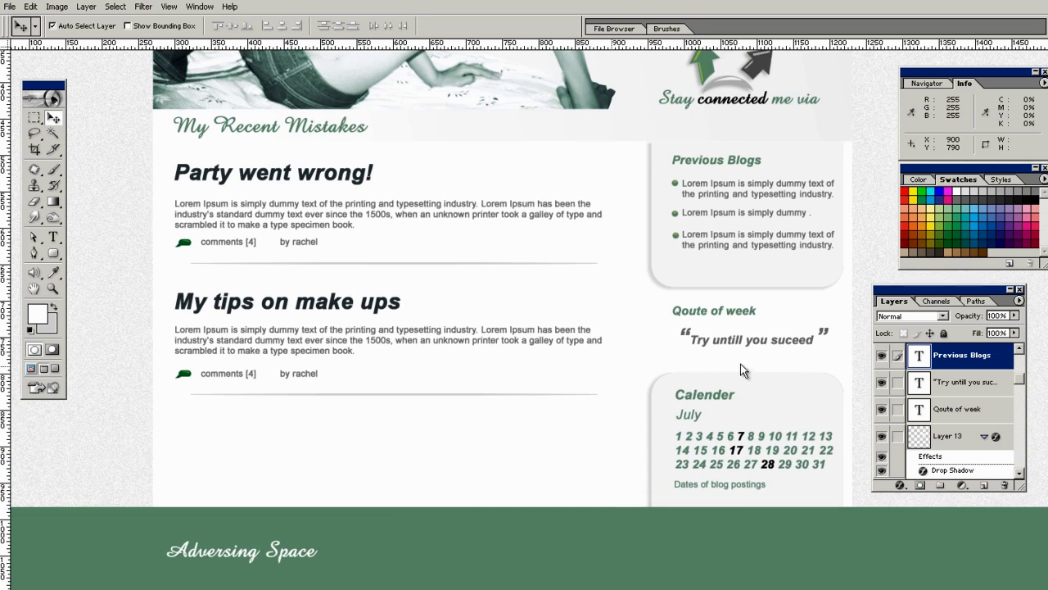
scroll(741, 370, up, 2)
key(t)
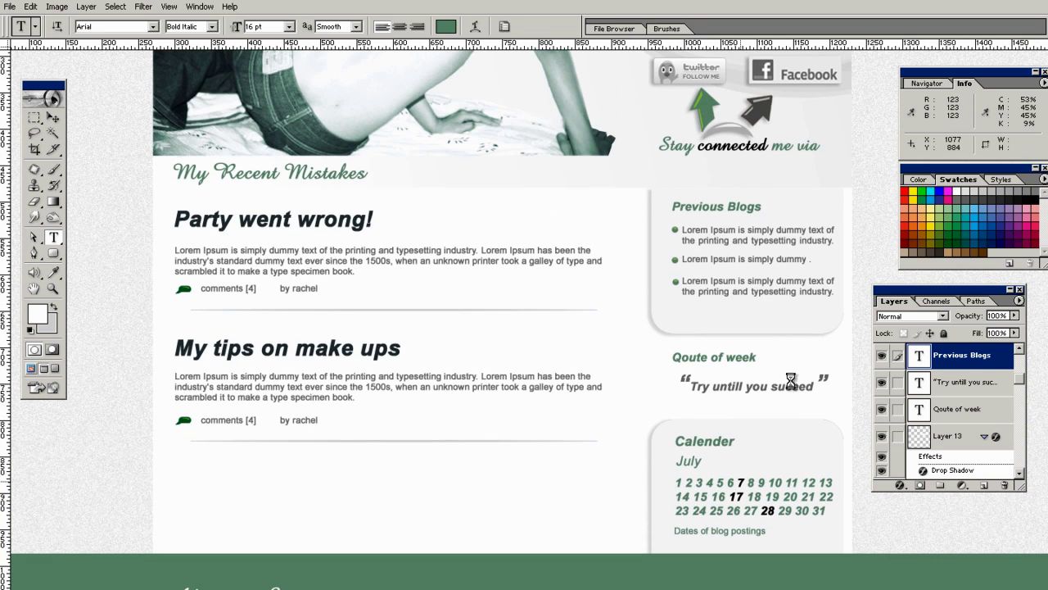
double_click(740, 483)
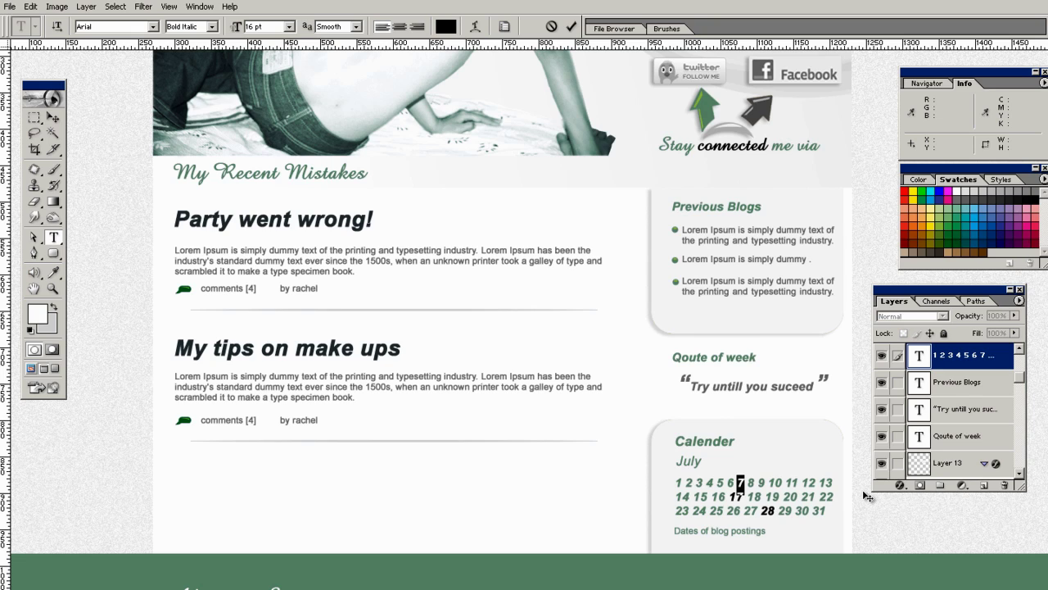
key(ctrl+Return)
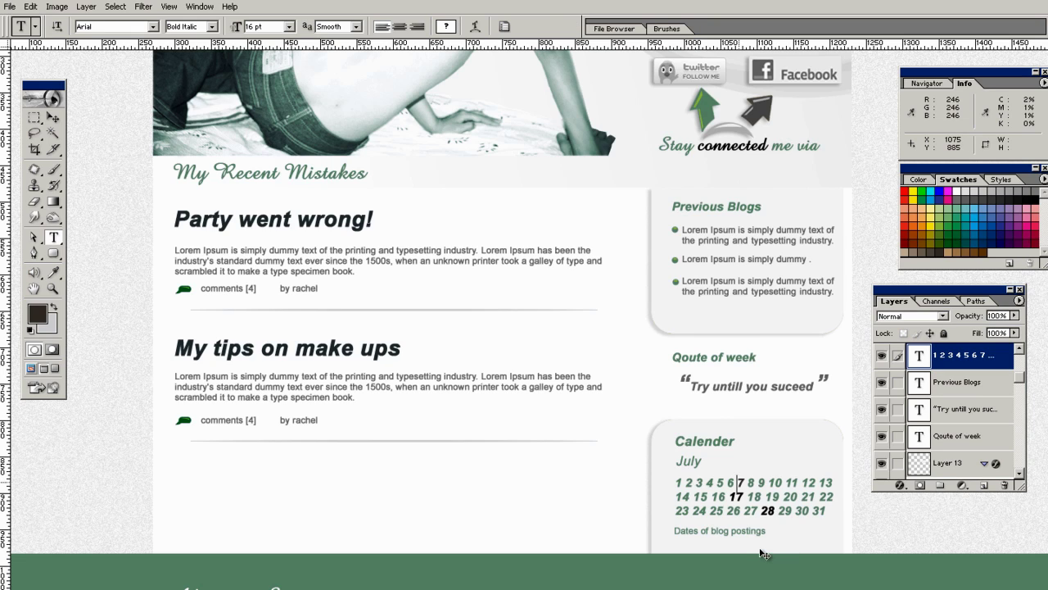
double_click(740, 483)
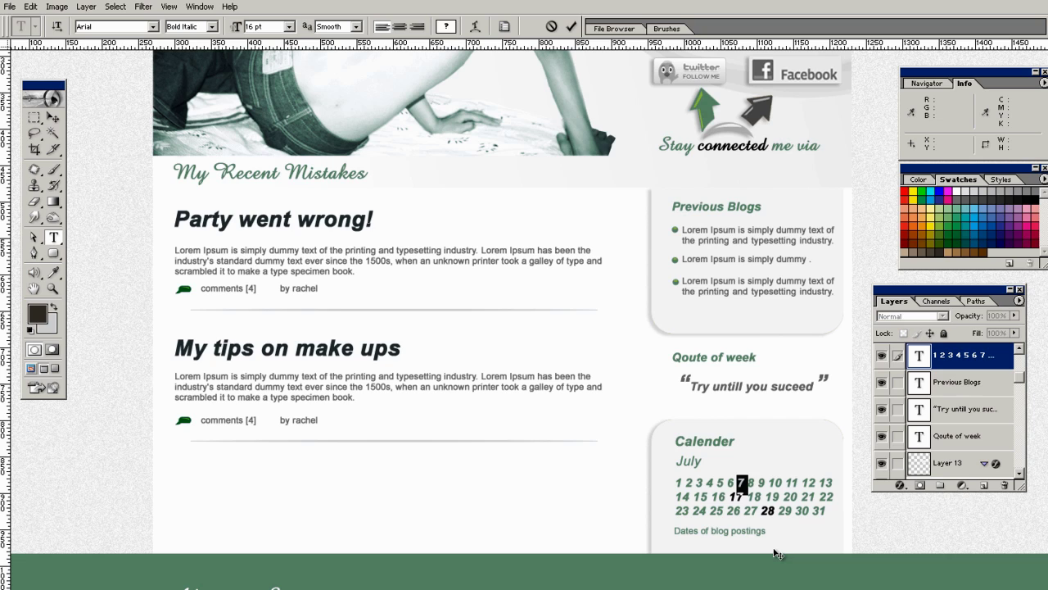
key(ctrl+Return)
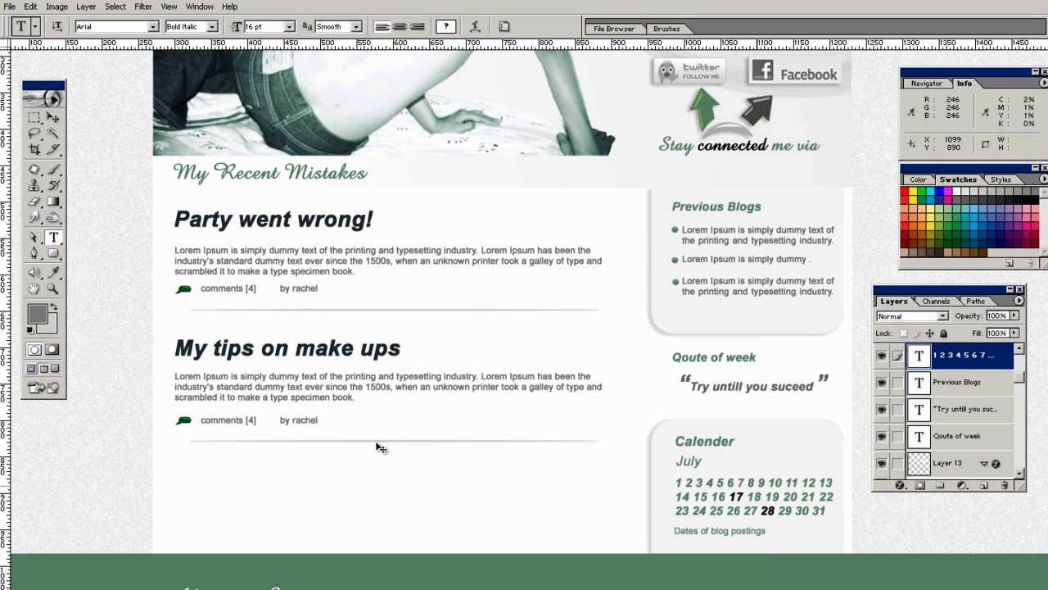
- Recolor the calendar dates 17 and 28 dark grey and match the date 7 to the dark grey of the quote's closing mark
double_click(736, 496)
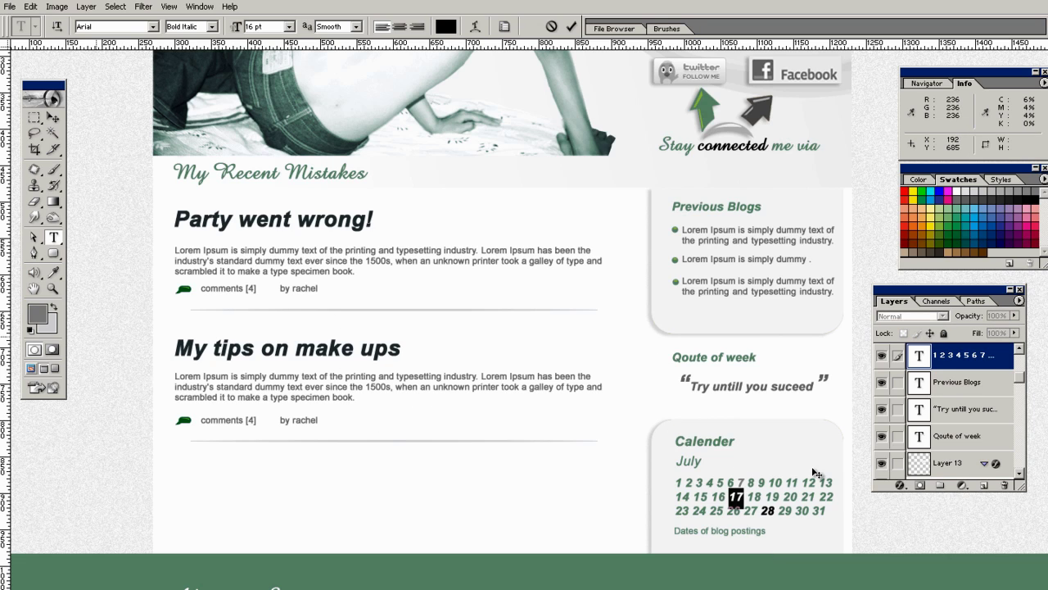
key(ctrl+Return)
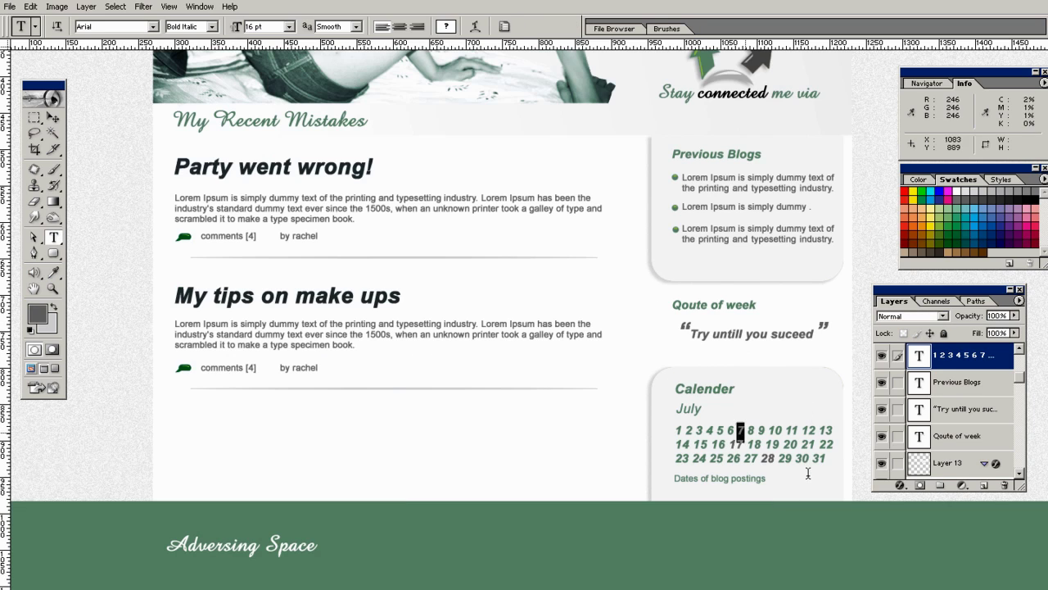
click(808, 474)
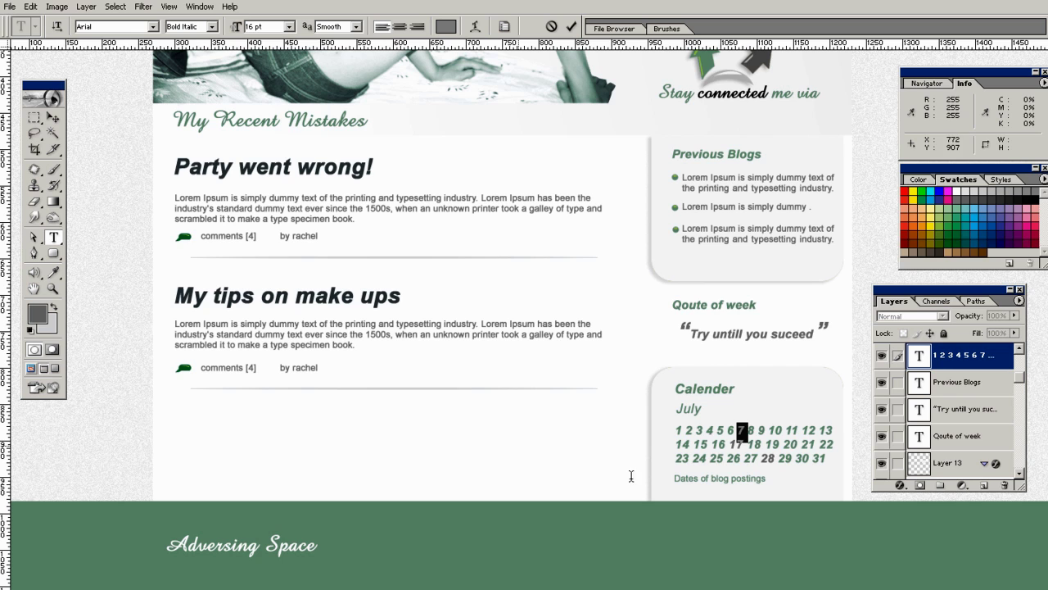
click(445, 26)
click(822, 244)
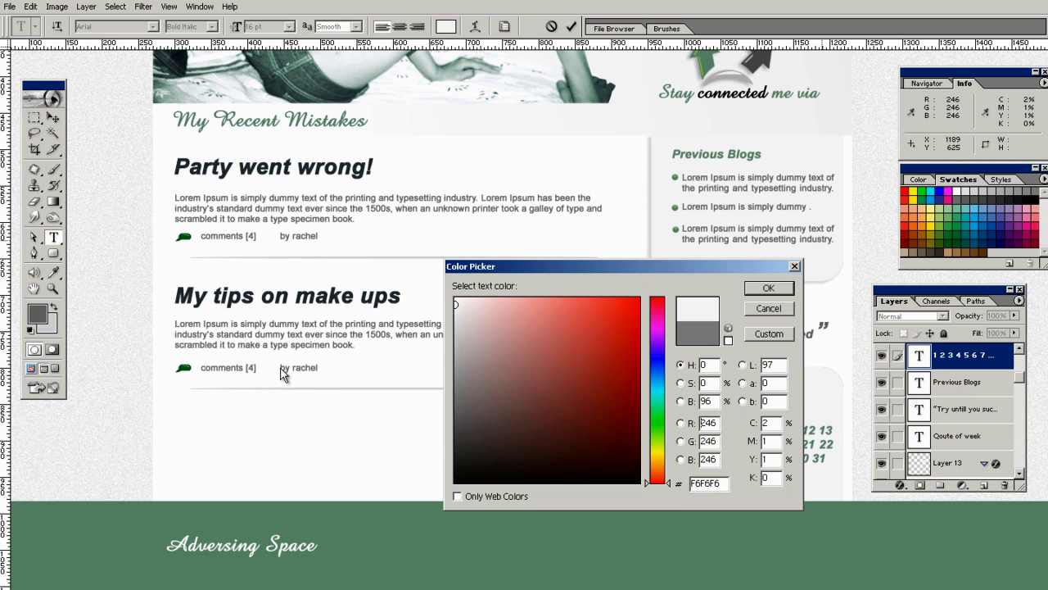
click(822, 327)
key(Return)
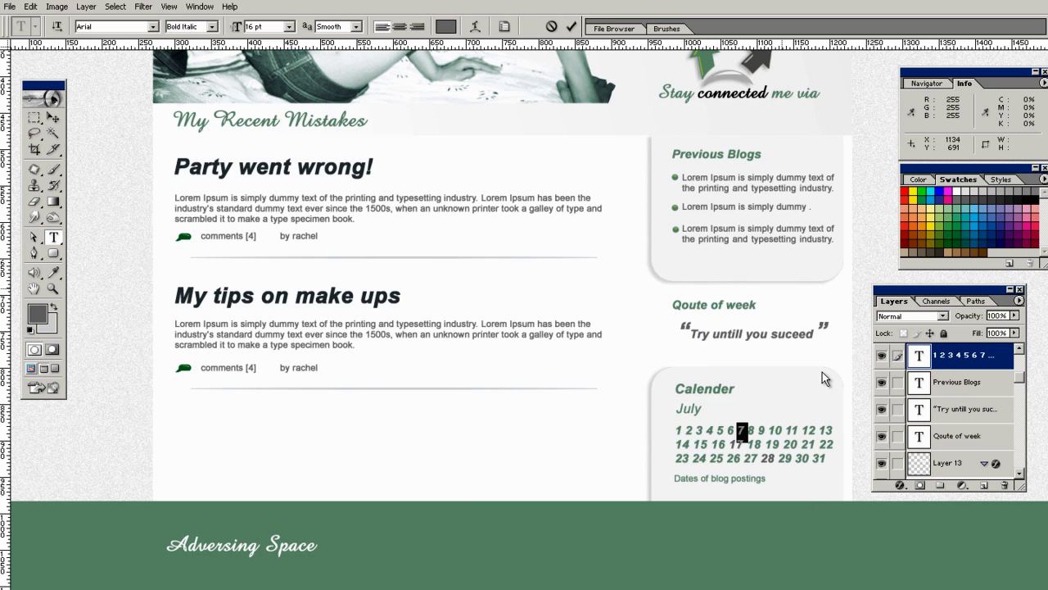
key(ctrl+Return)
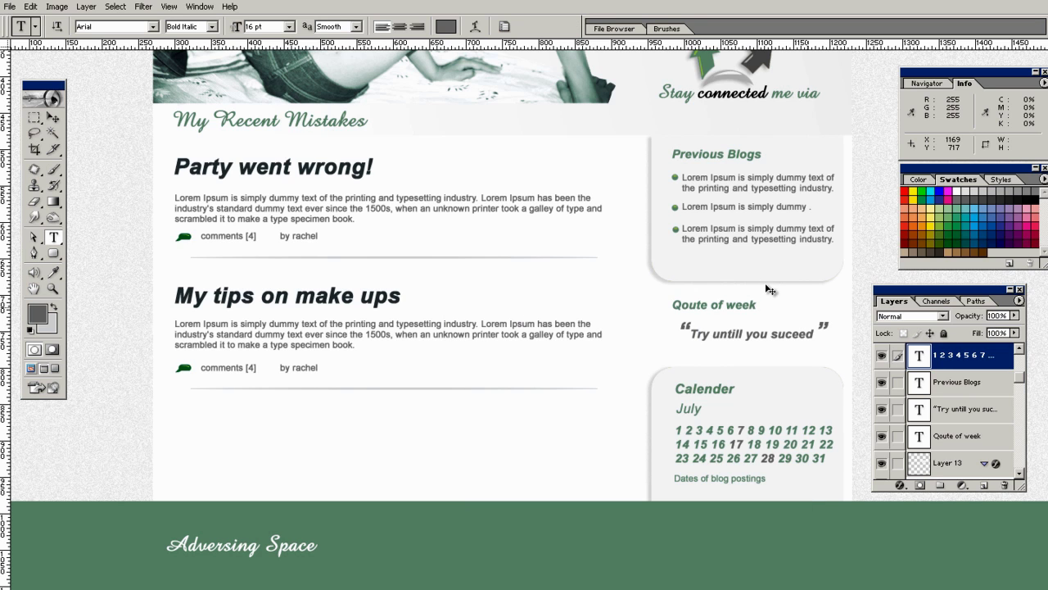